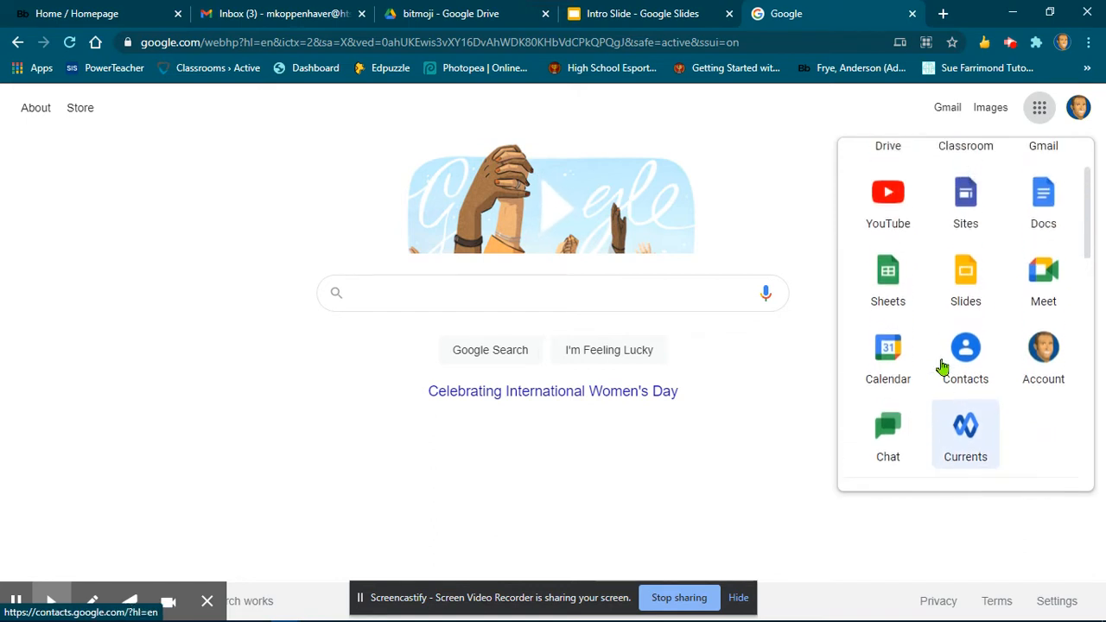
Step: Open Google Sites and create a new site from the Student Portfolio template
left_click(966, 260)
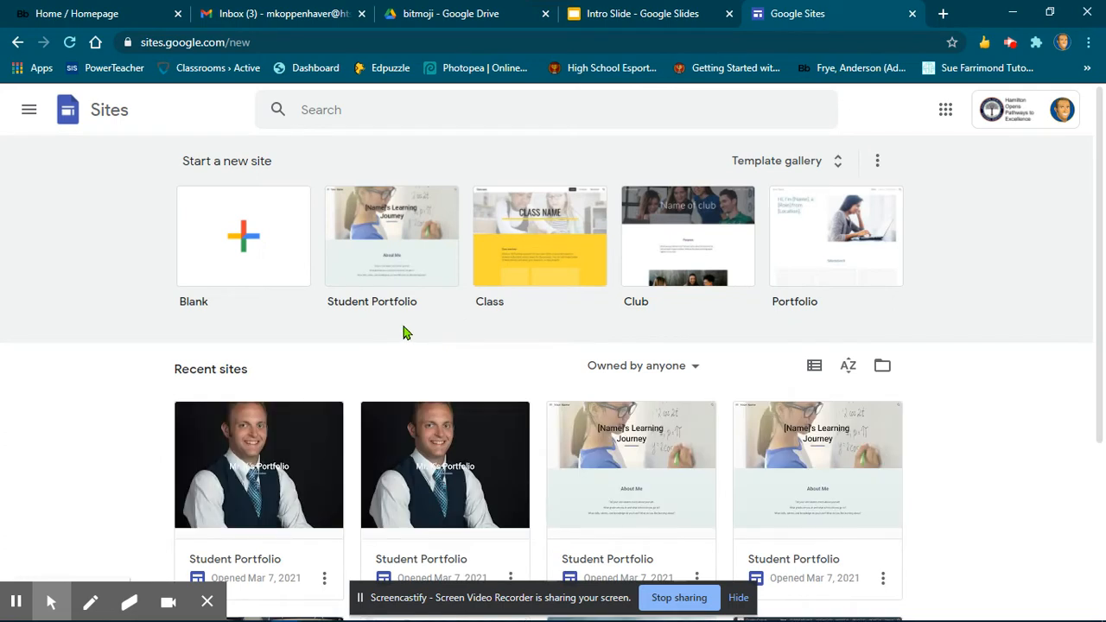
left_click(393, 258)
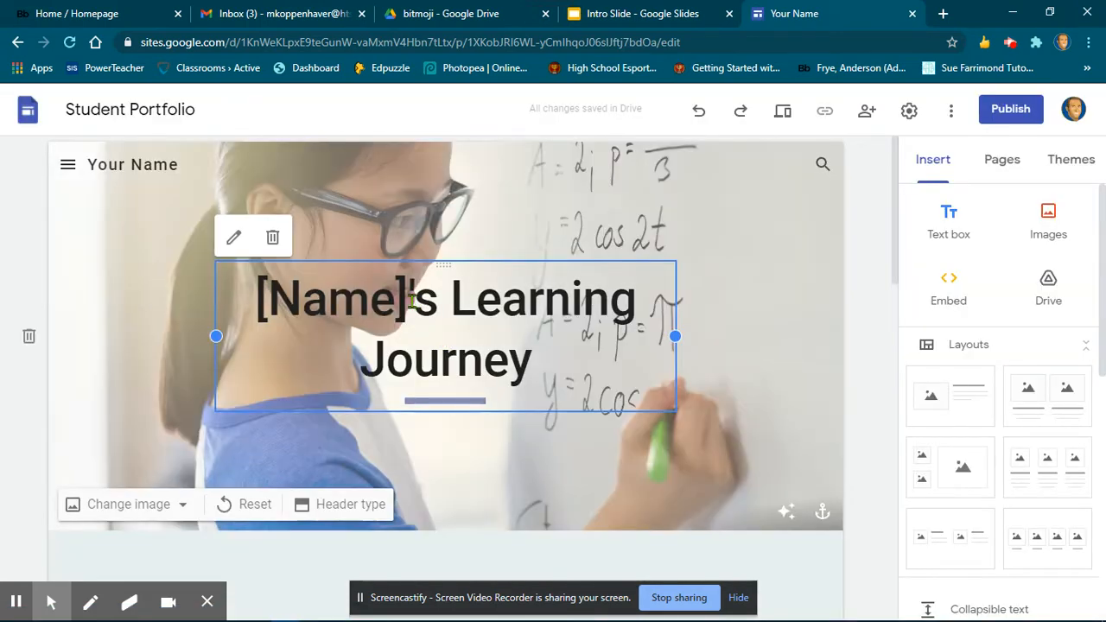
Step: Replace the [Name] placeholder in the header title with the portfolio owner's name
left_click(413, 300)
key("BackSpace")
key("BackSpace")
key("BackSpace")
key("BackSpace")
key("BackSpace")
key("BackSpace")
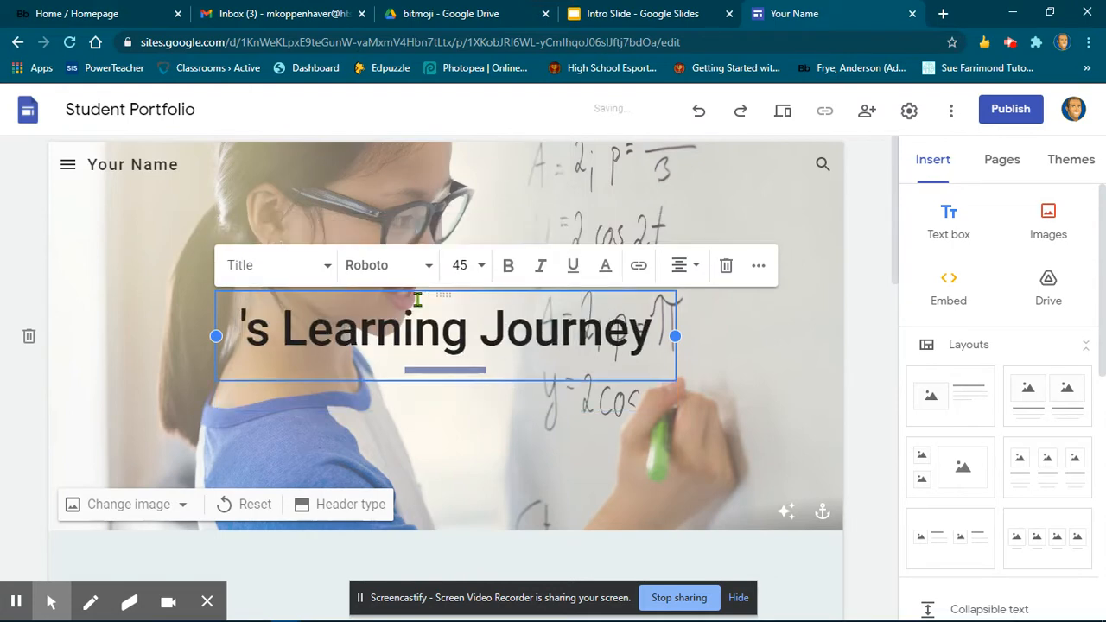
type("Mr. K")
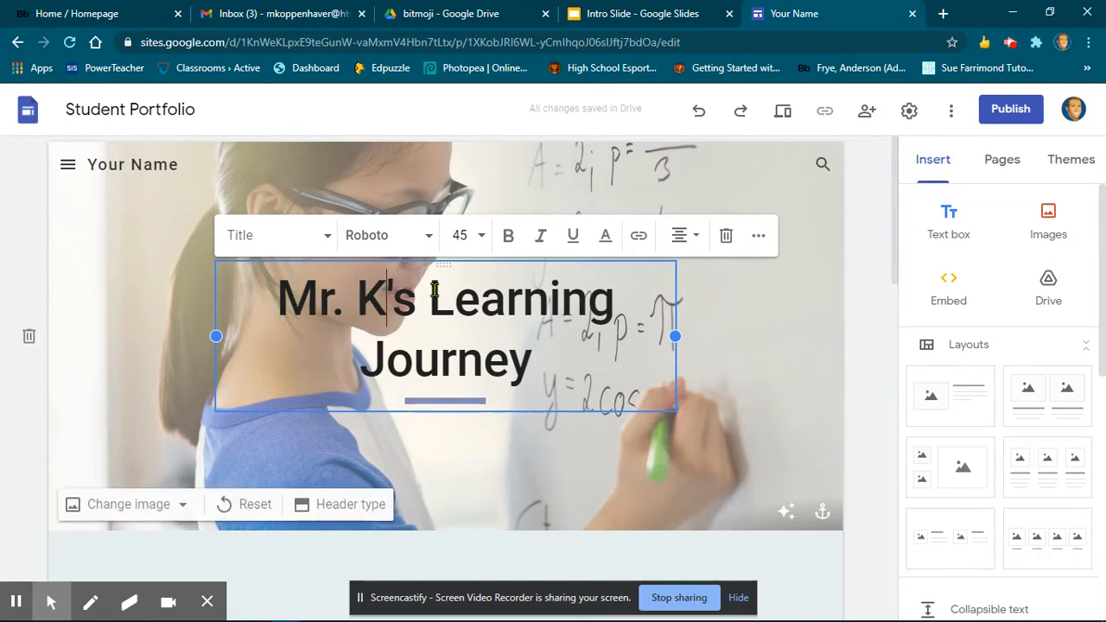
Step: Replace "Learning Journey" in the header title with "Portfolio"
left_click_drag(537, 372, 438, 311)
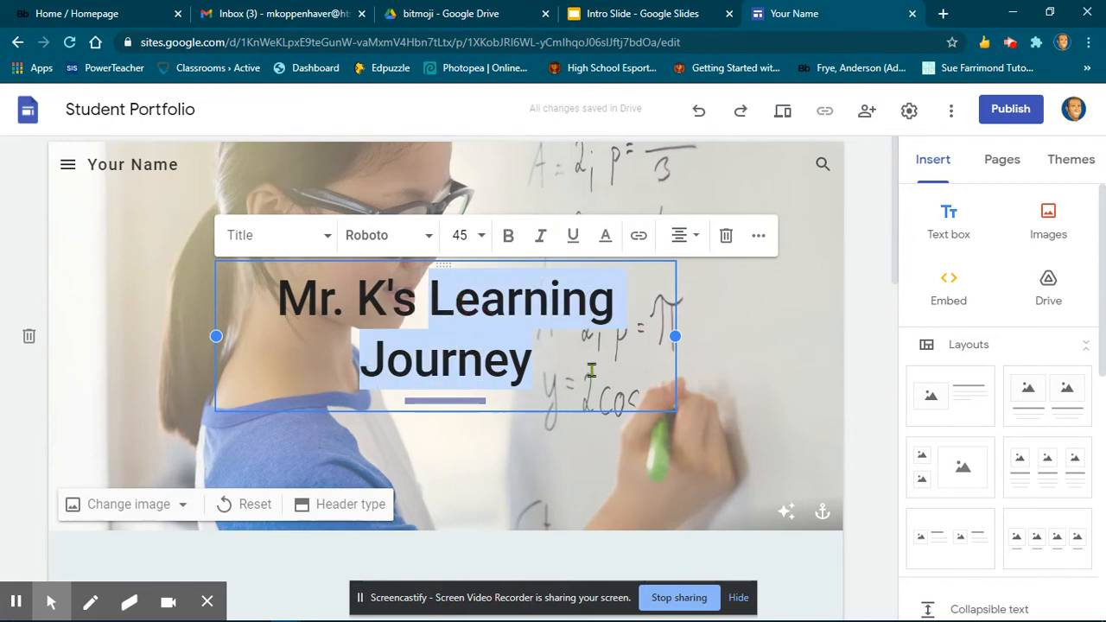
type("Portfo")
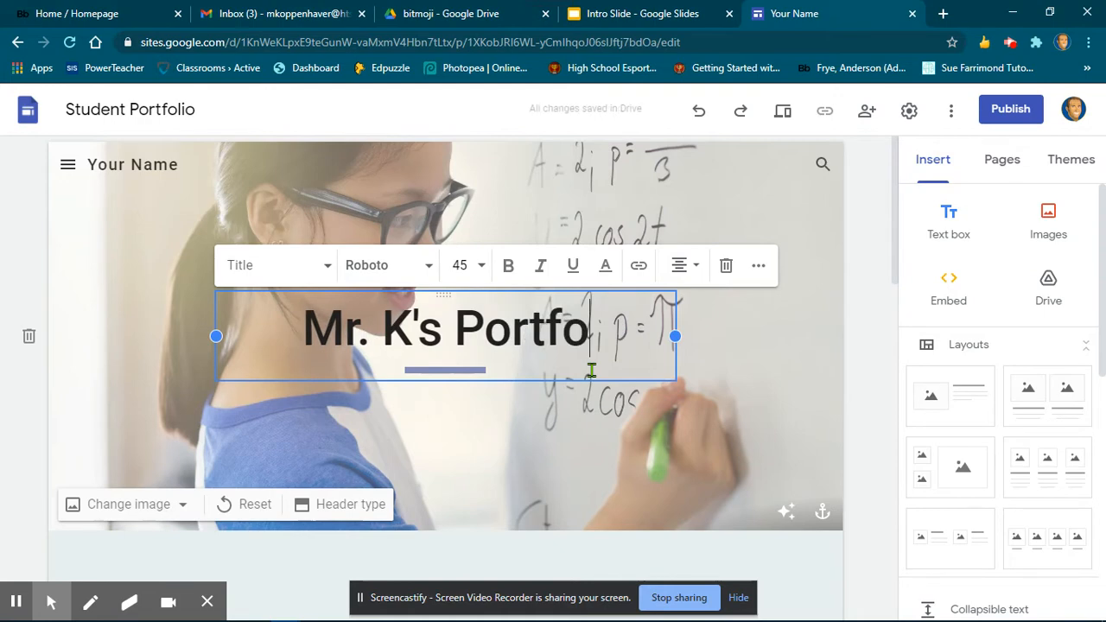
type("lio")
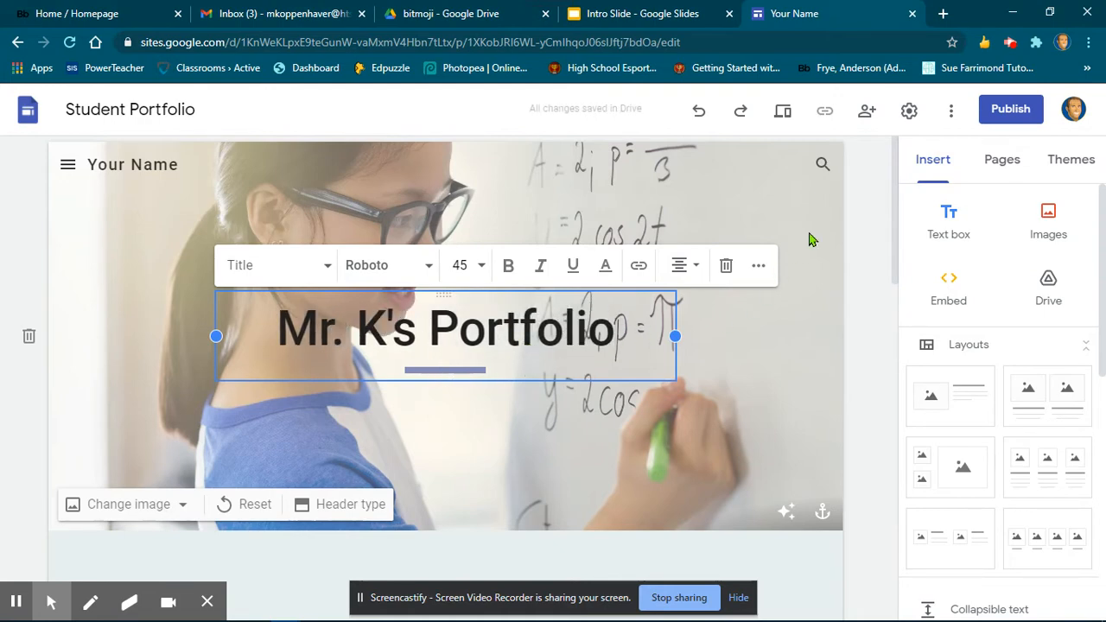
left_click(474, 203)
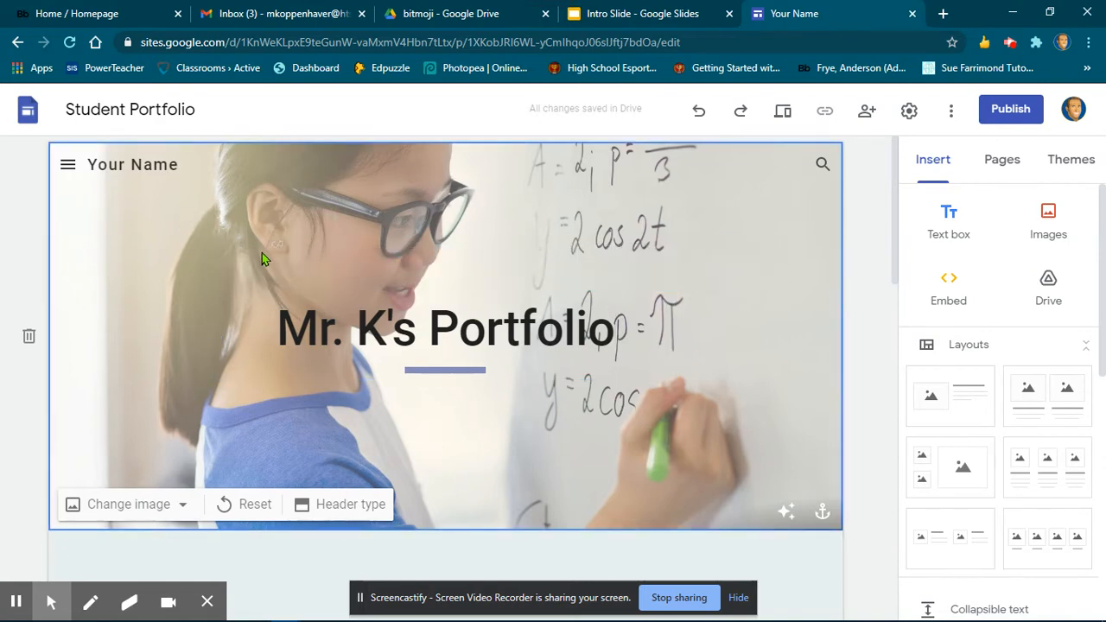
left_click(96, 273)
left_click(138, 508)
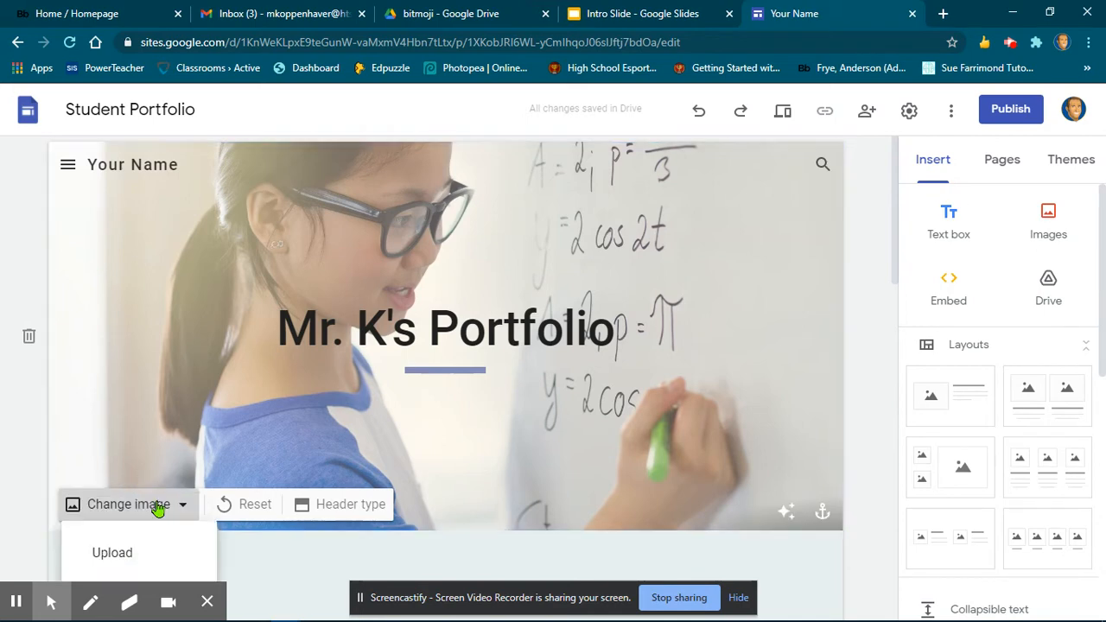
left_click(112, 508)
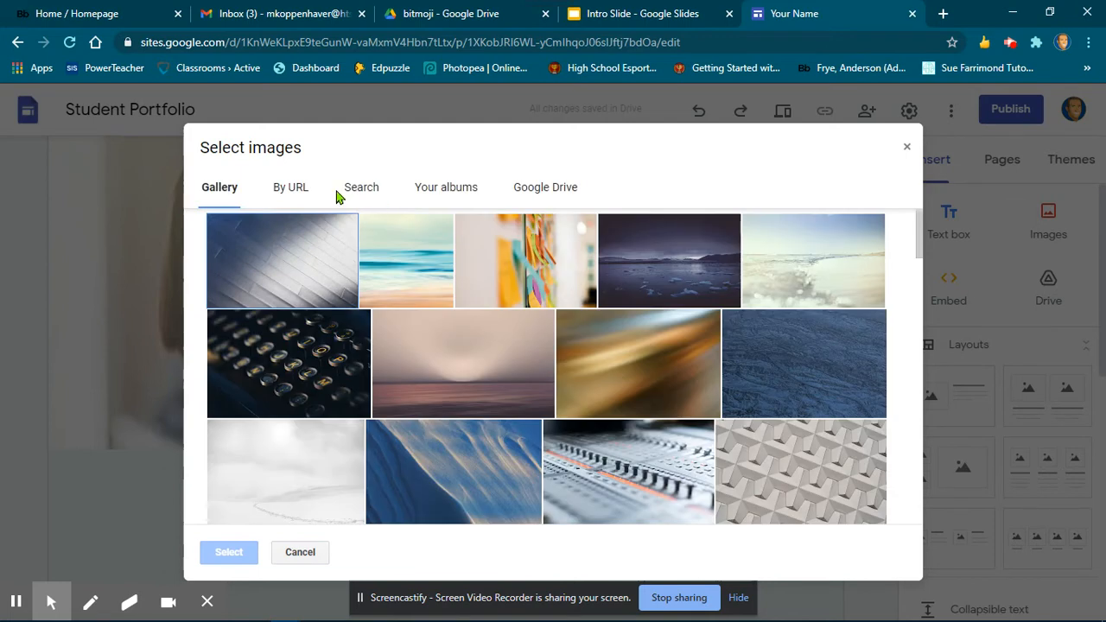
left_click(550, 198)
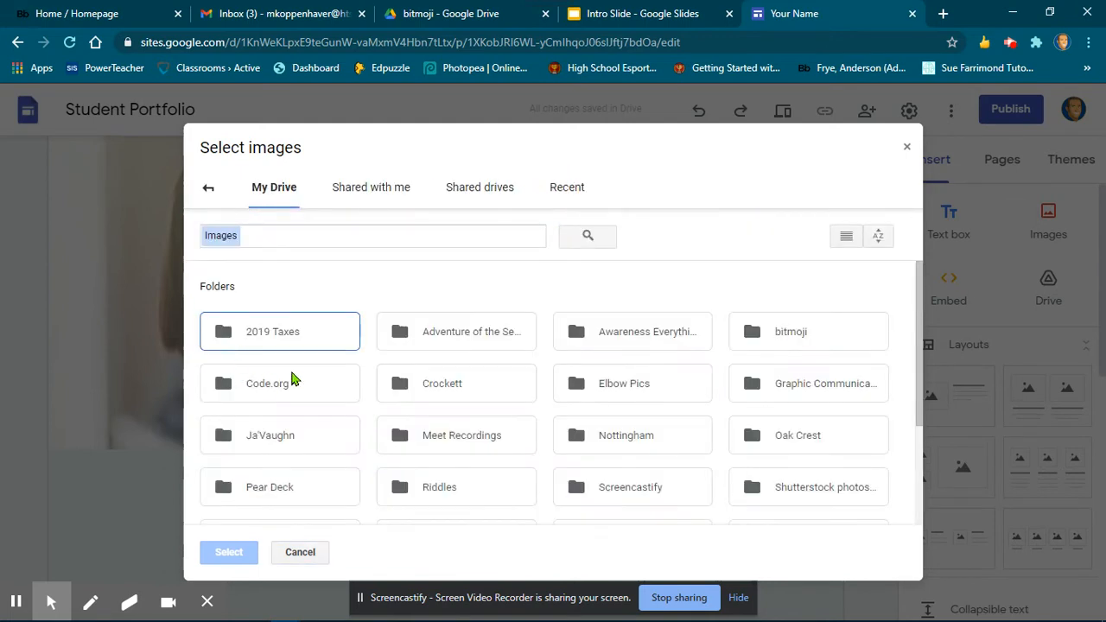
scroll(649, 460, "down", 1)
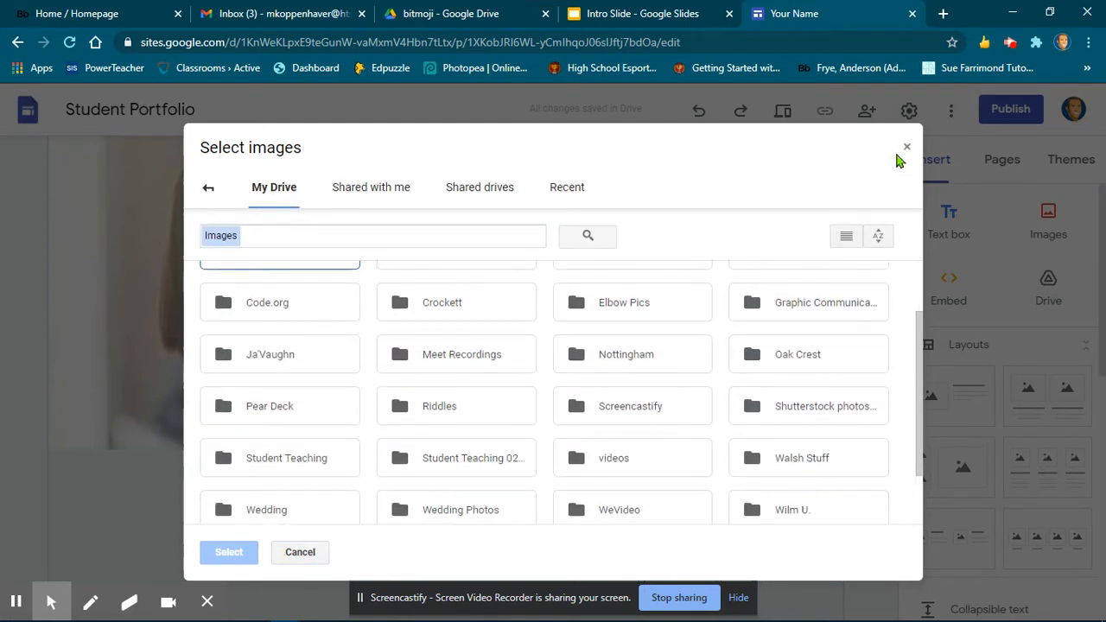
left_click(906, 147)
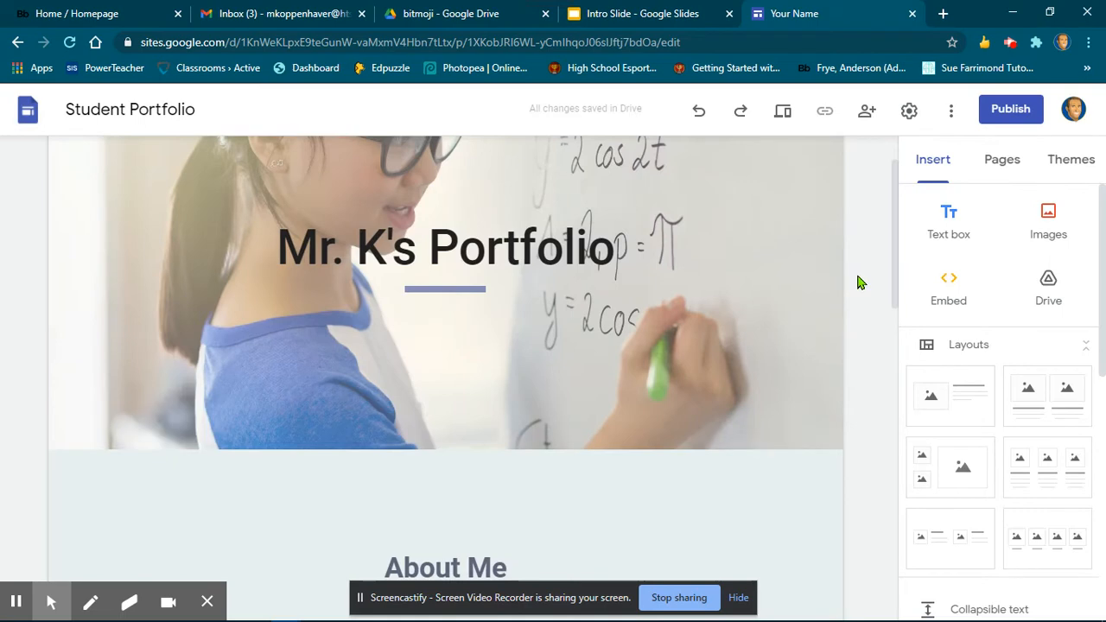
Step: Start replacing the header image from Google Drive and browse to the Photography folder inside Nottingham
scroll(844, 346, "up", 1)
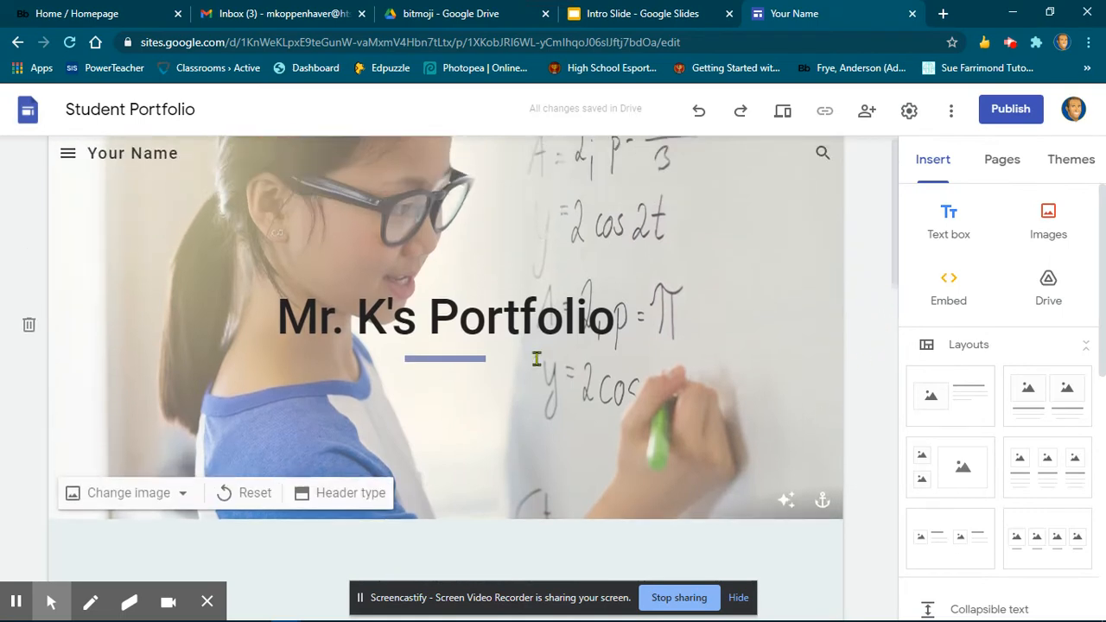
left_click(164, 508)
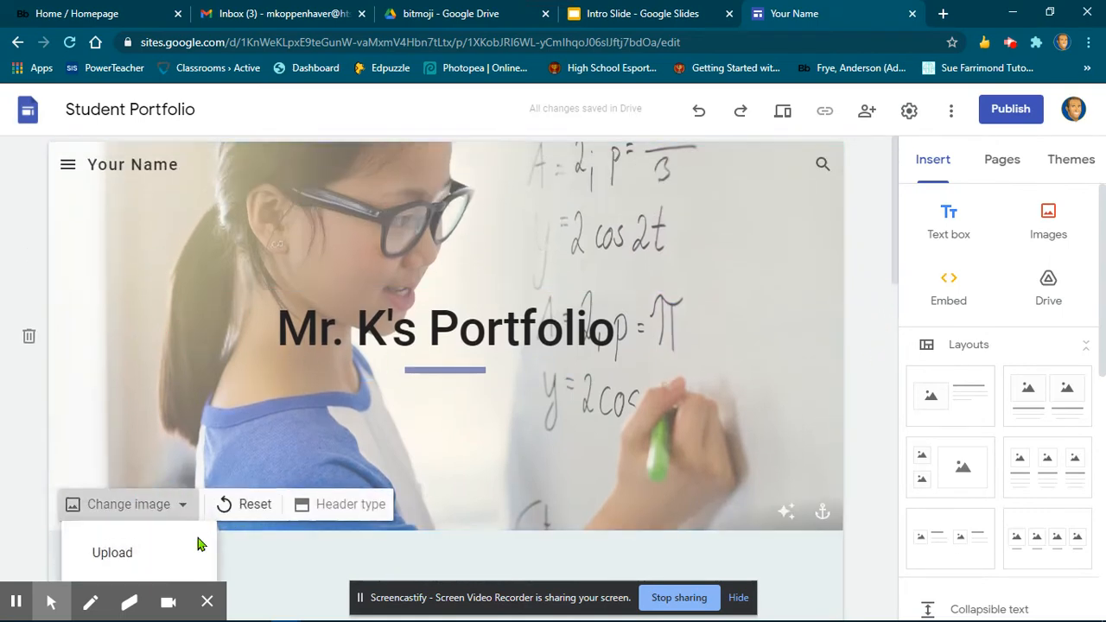
left_click(115, 563)
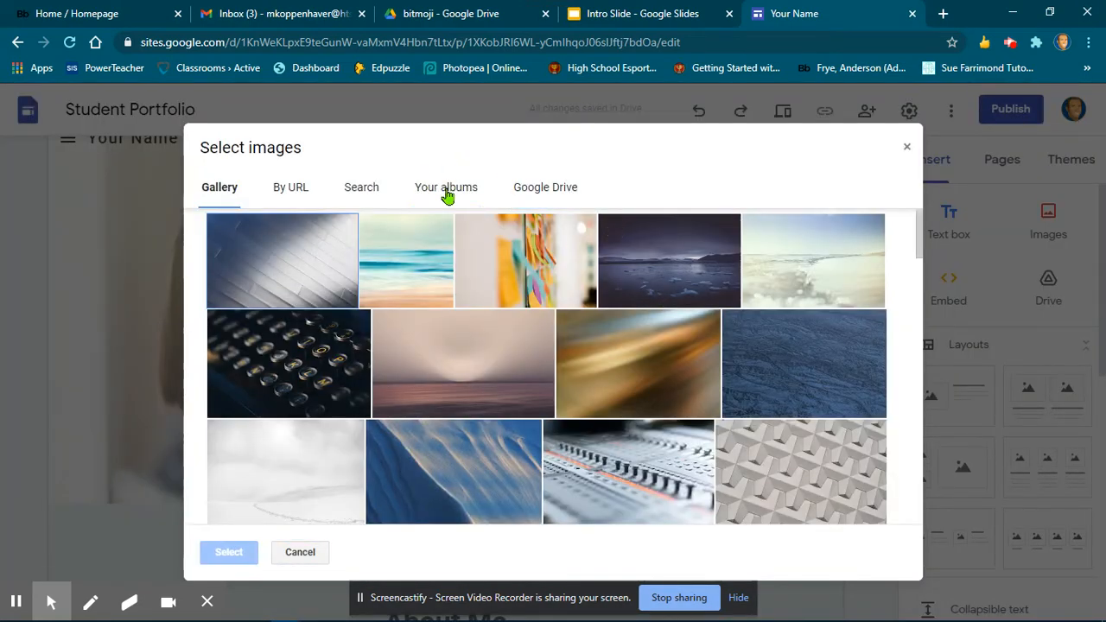
left_click(537, 189)
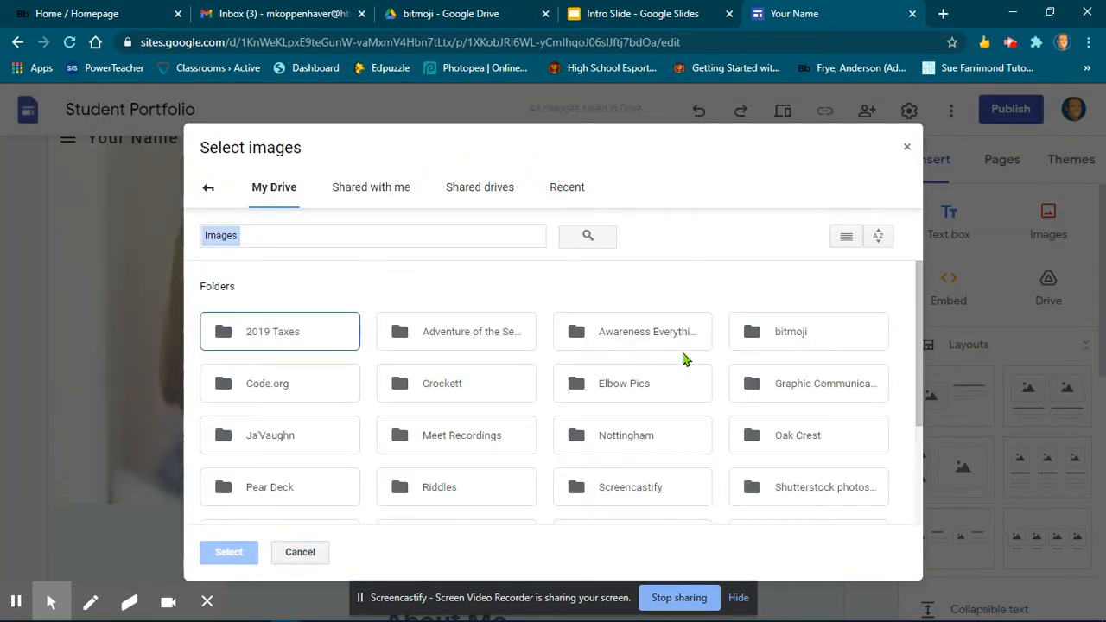
double_click(637, 439)
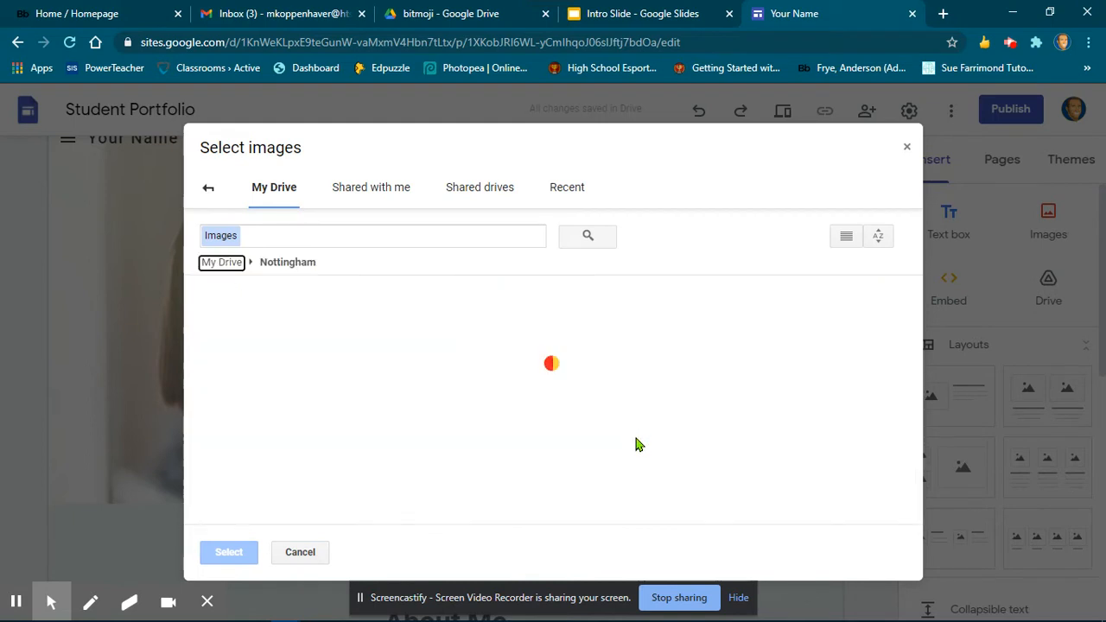
scroll(587, 425, "down", 2)
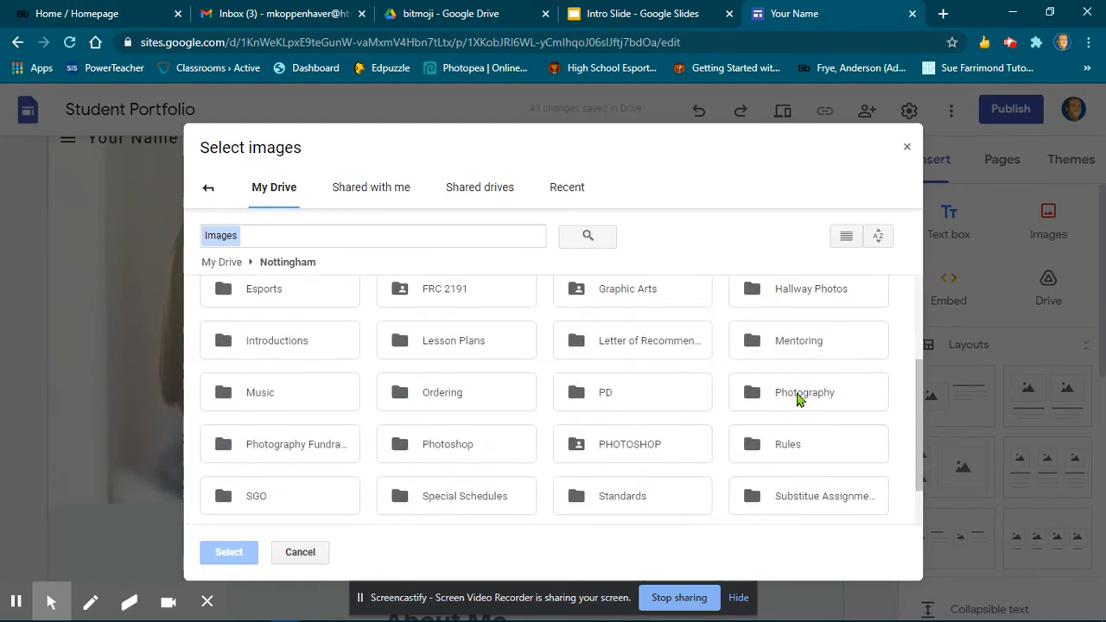
double_click(796, 399)
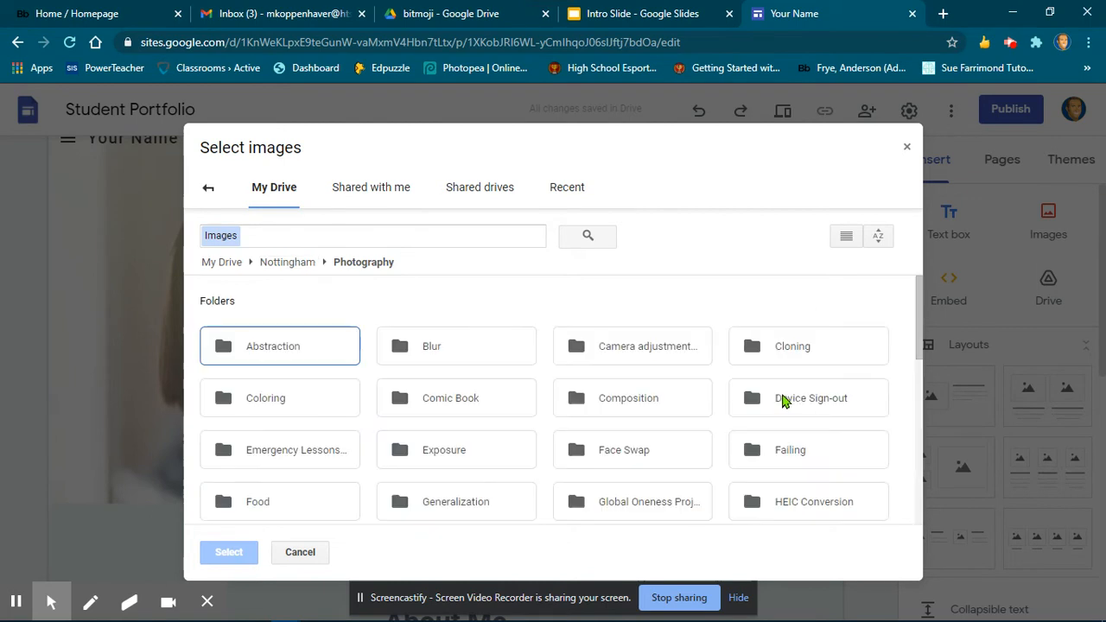
Step: Insert the portrait photo from the ME folder within Pictures as the header image
scroll(771, 412, "down", 5)
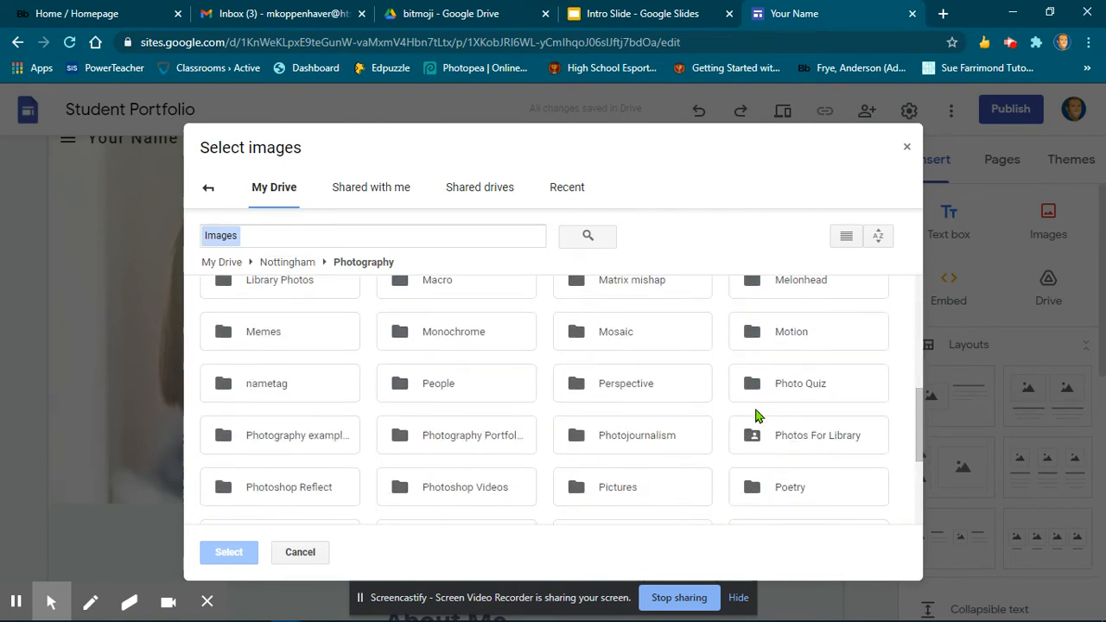
scroll(691, 444, "down", 1)
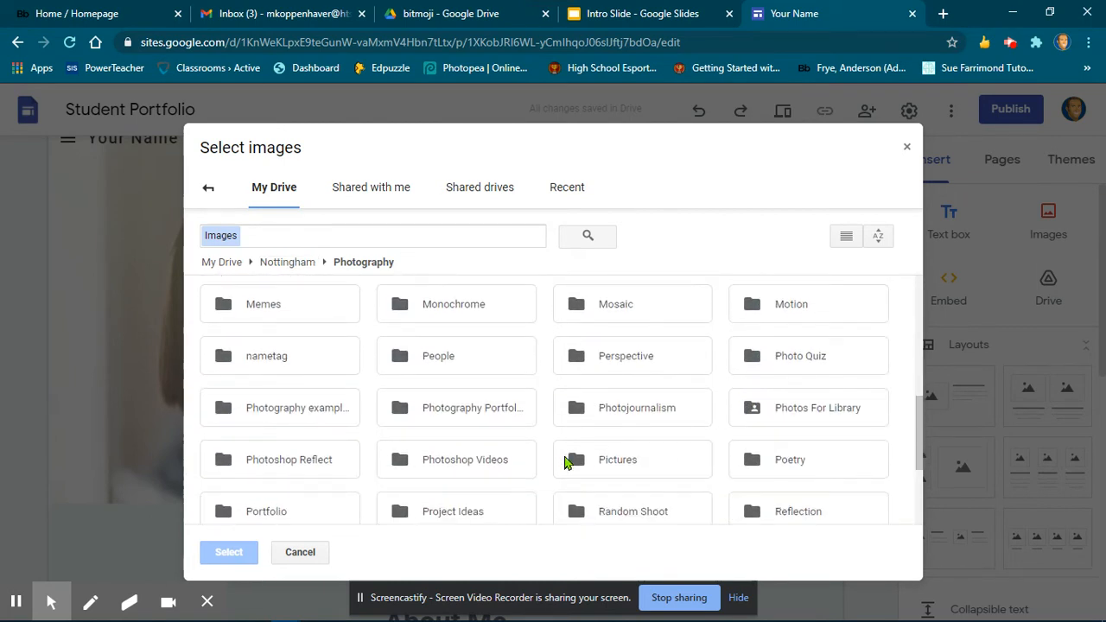
double_click(636, 473)
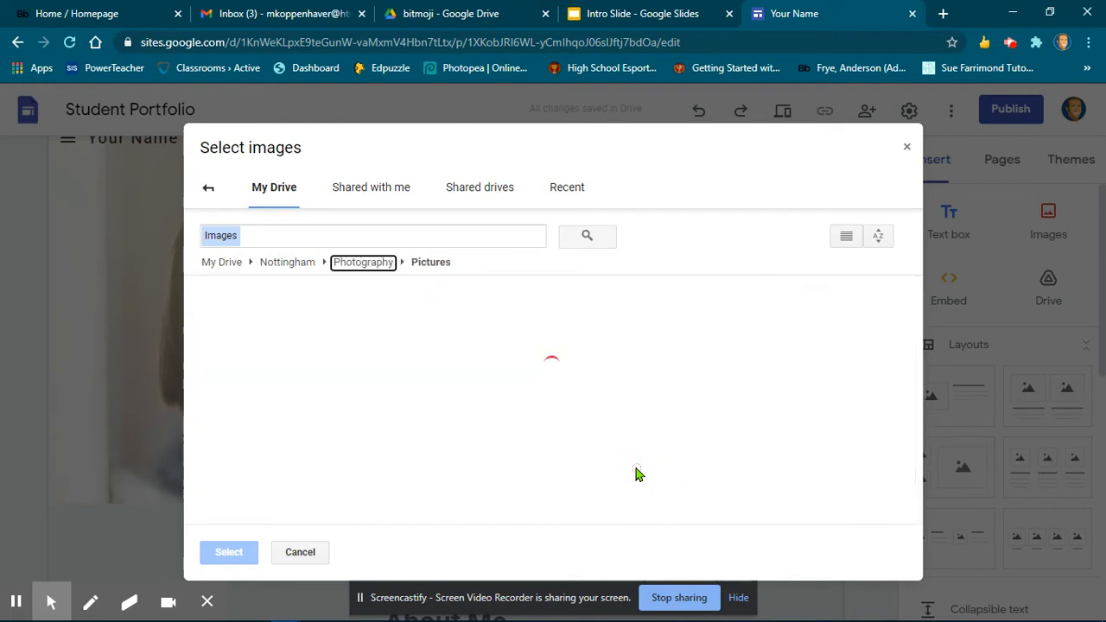
double_click(471, 345)
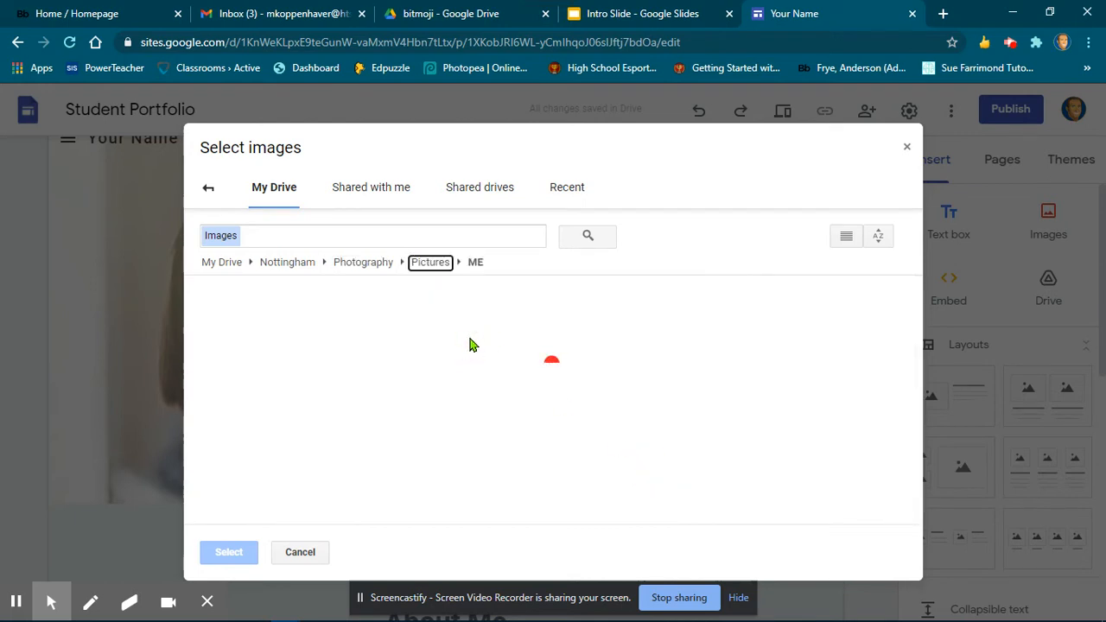
left_click(274, 365)
double_click(273, 365)
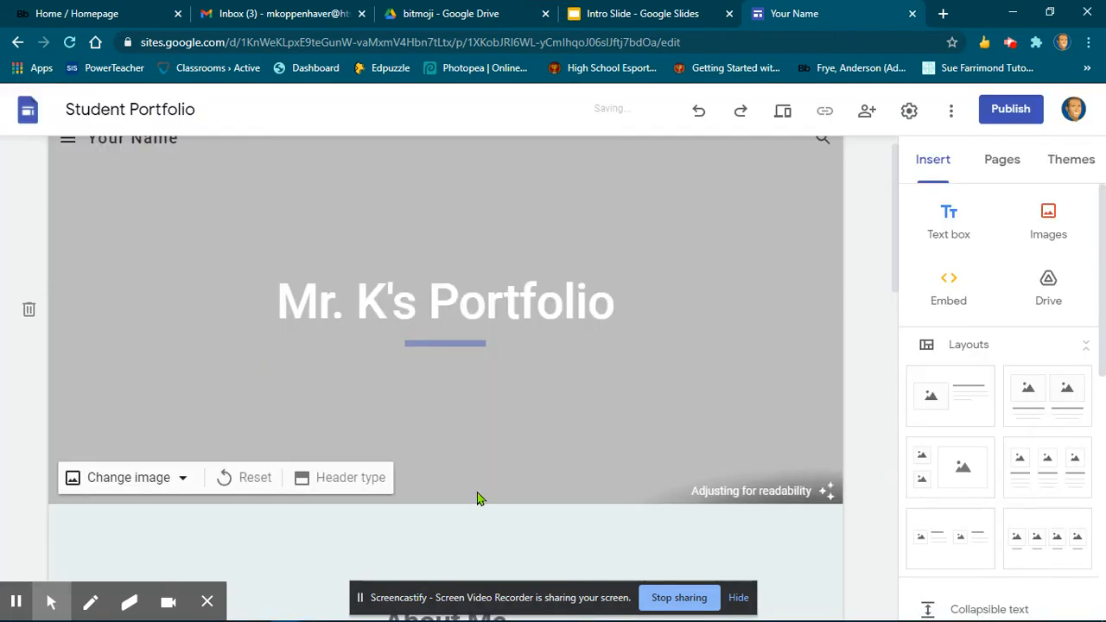
scroll(766, 384, "up", 1)
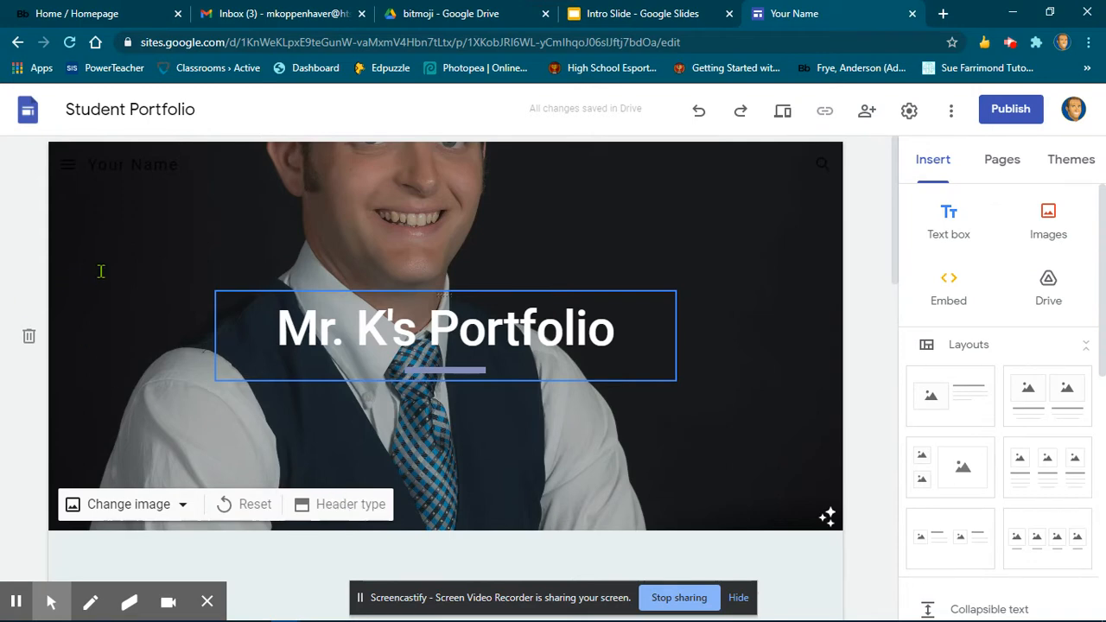
Step: Try the Banner and Large banner header types, and set the header to Cover
left_click(616, 456)
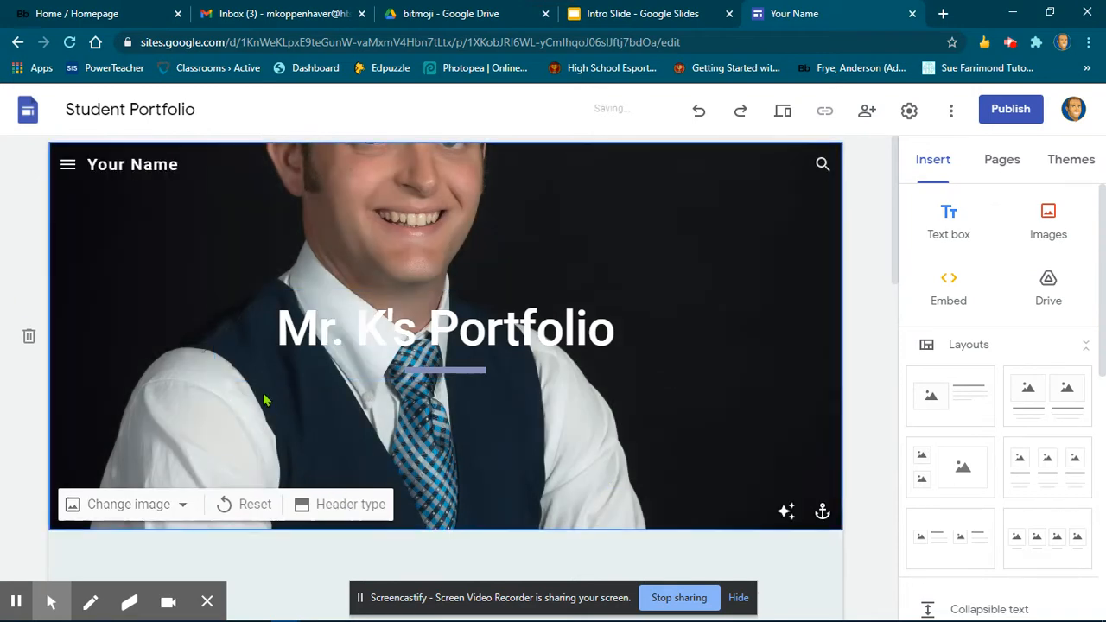
left_click(338, 504)
left_click(354, 498)
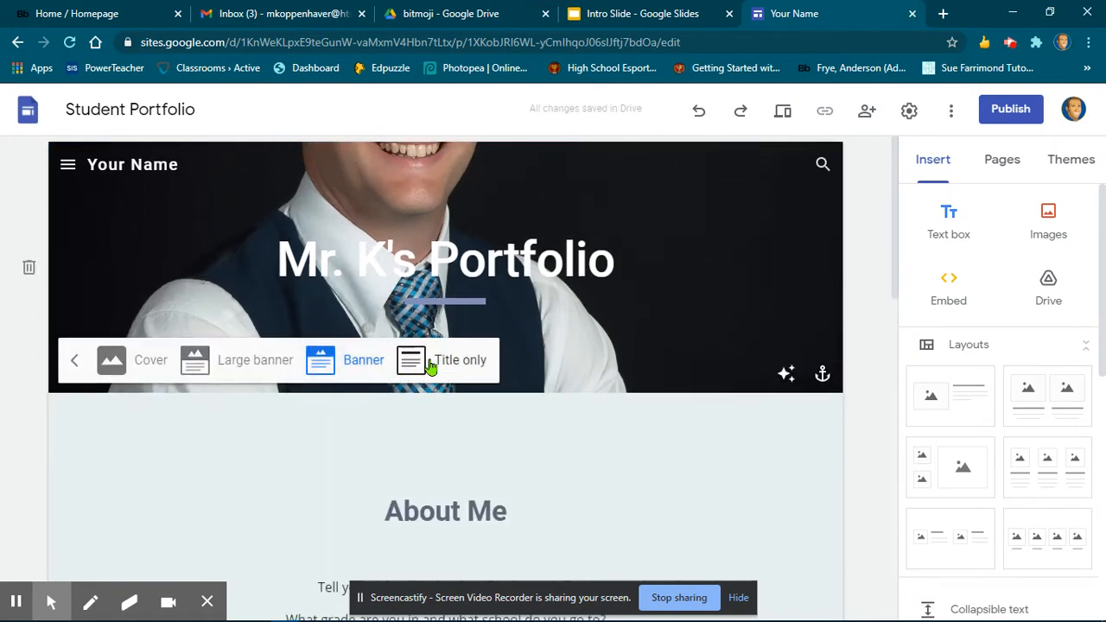
left_click(249, 363)
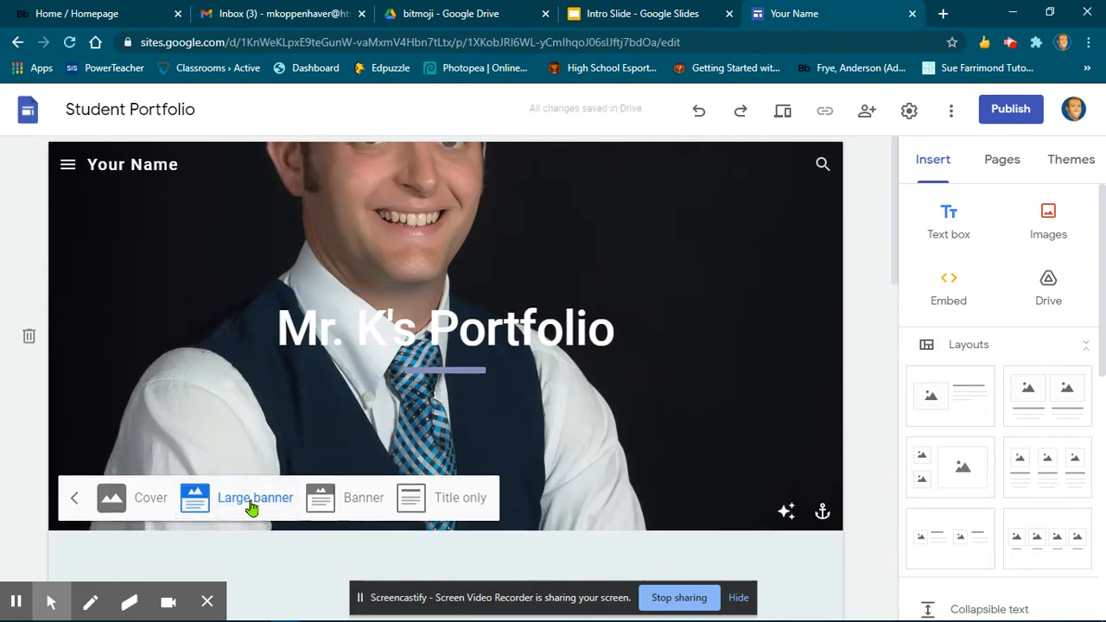
left_click(130, 505)
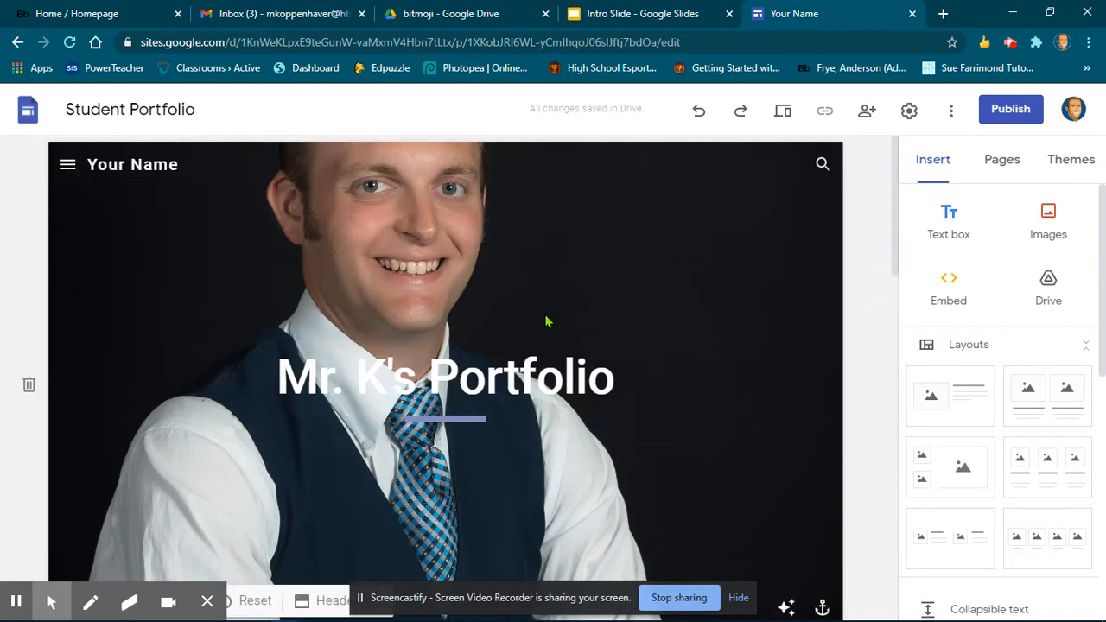
Step: Examine the home page's Achievements, Strengths and Goals section and the options for replacing the Achievements image
left_click_drag(894, 169, 908, 430)
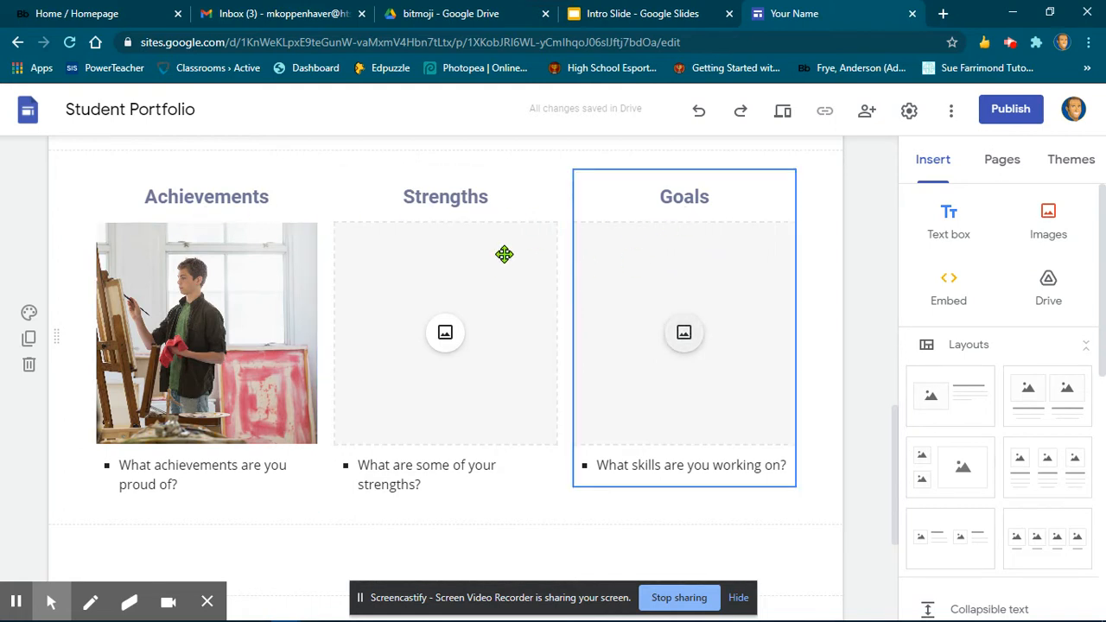
left_click(289, 194)
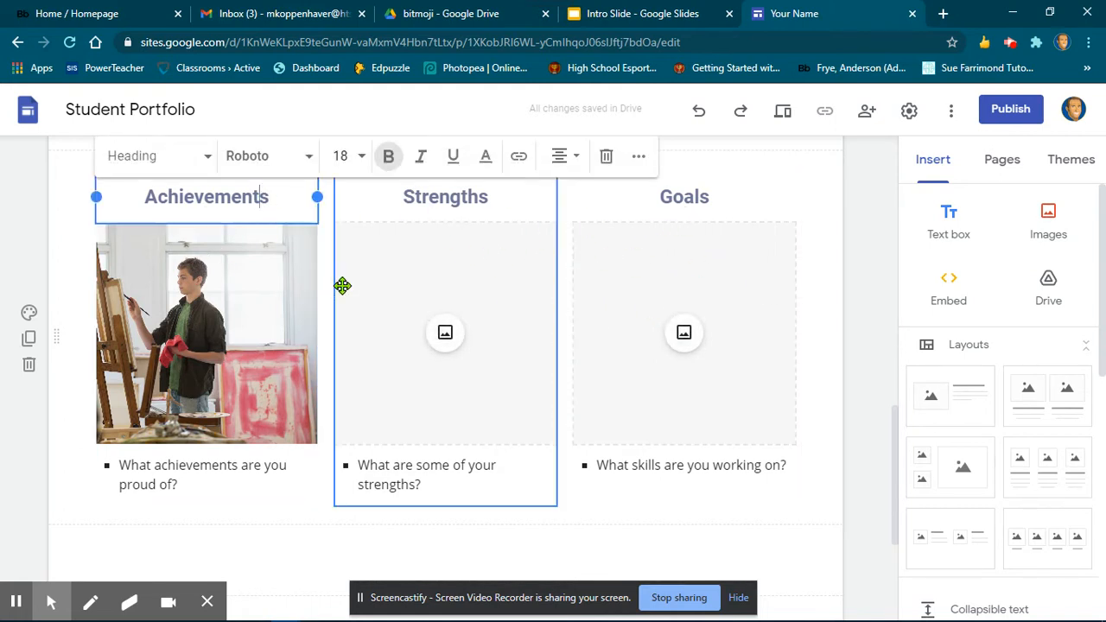
left_click(168, 484)
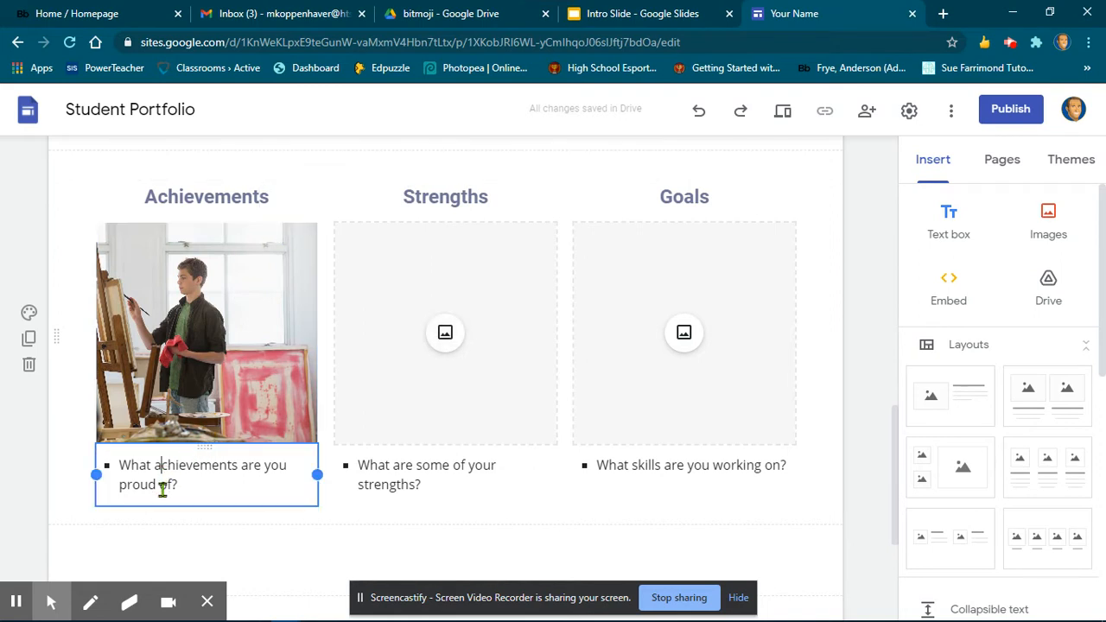
left_click(130, 289)
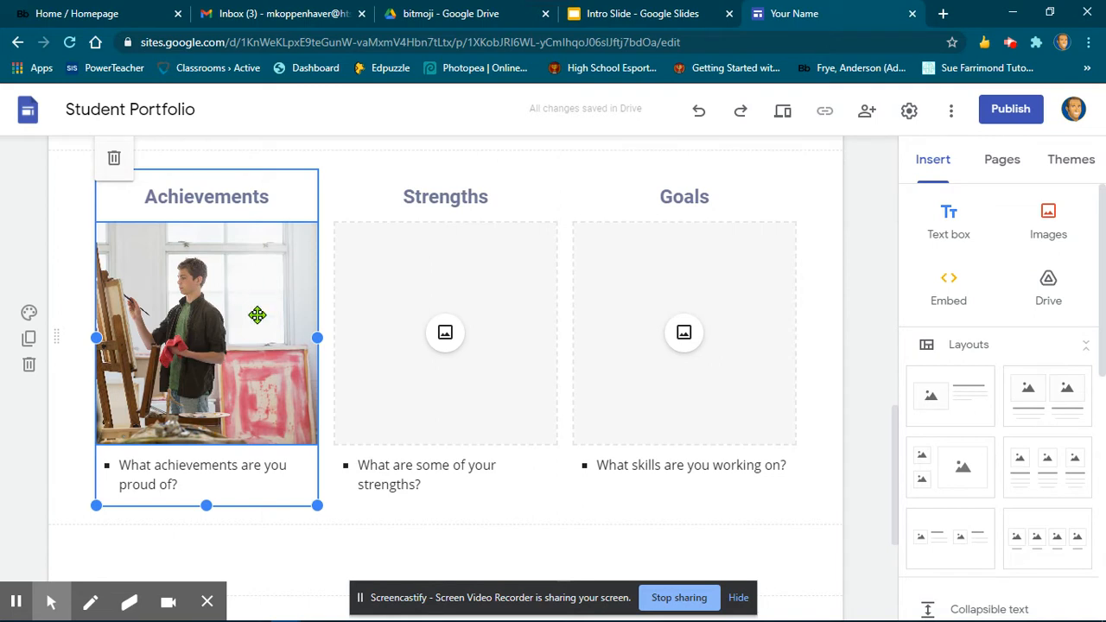
left_click(137, 278)
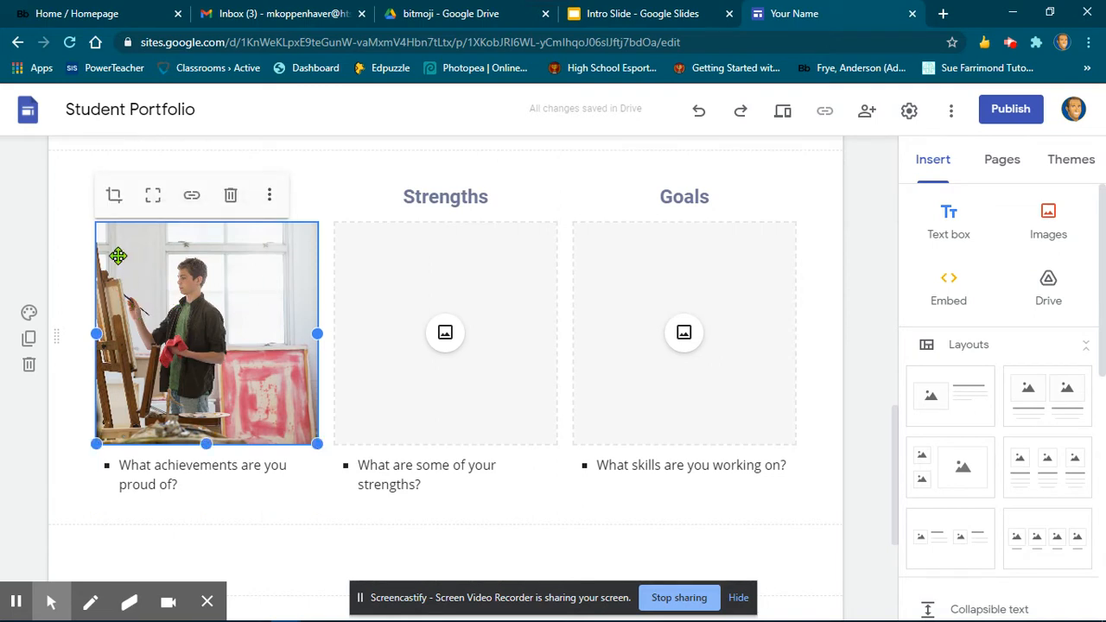
left_click(57, 259)
left_click(108, 255)
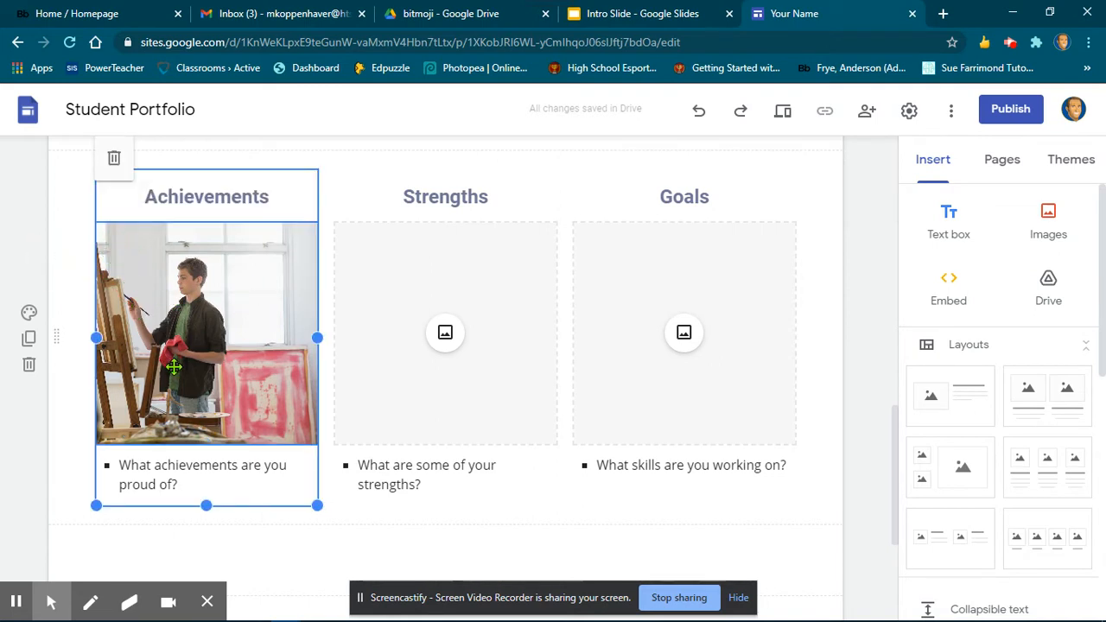
left_click(119, 289)
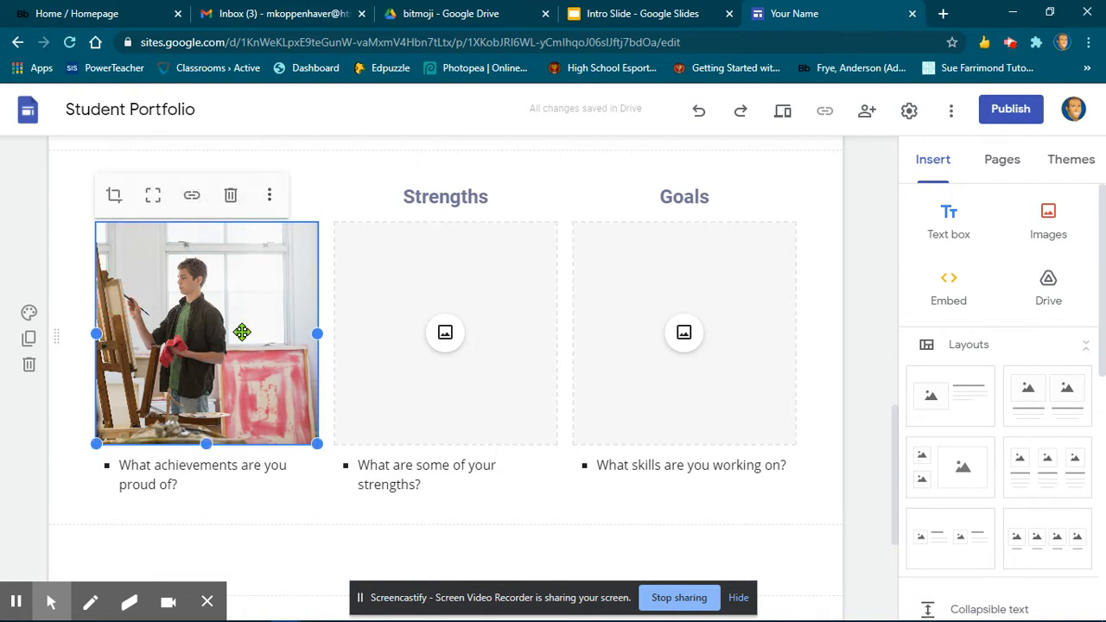
left_click(270, 195)
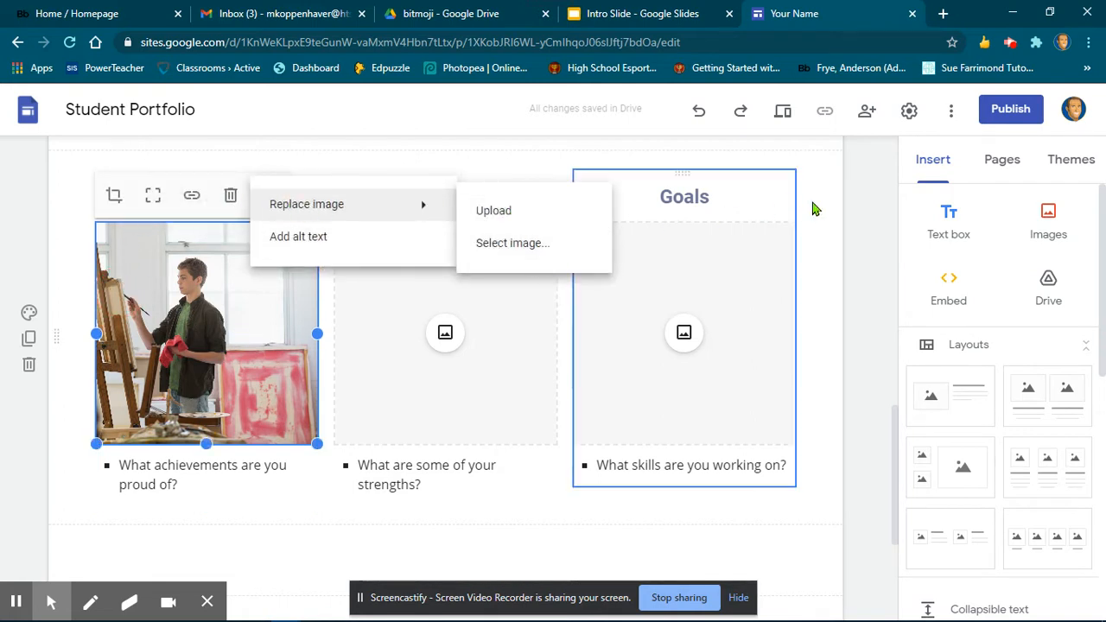
left_click(841, 201)
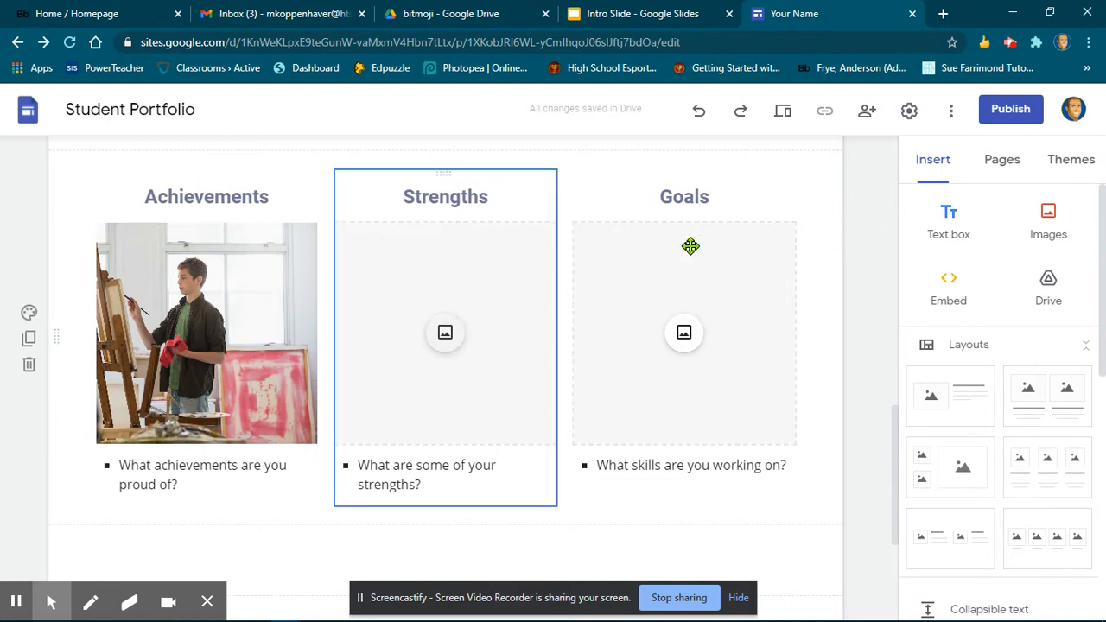
scroll(660, 279, "up", 5)
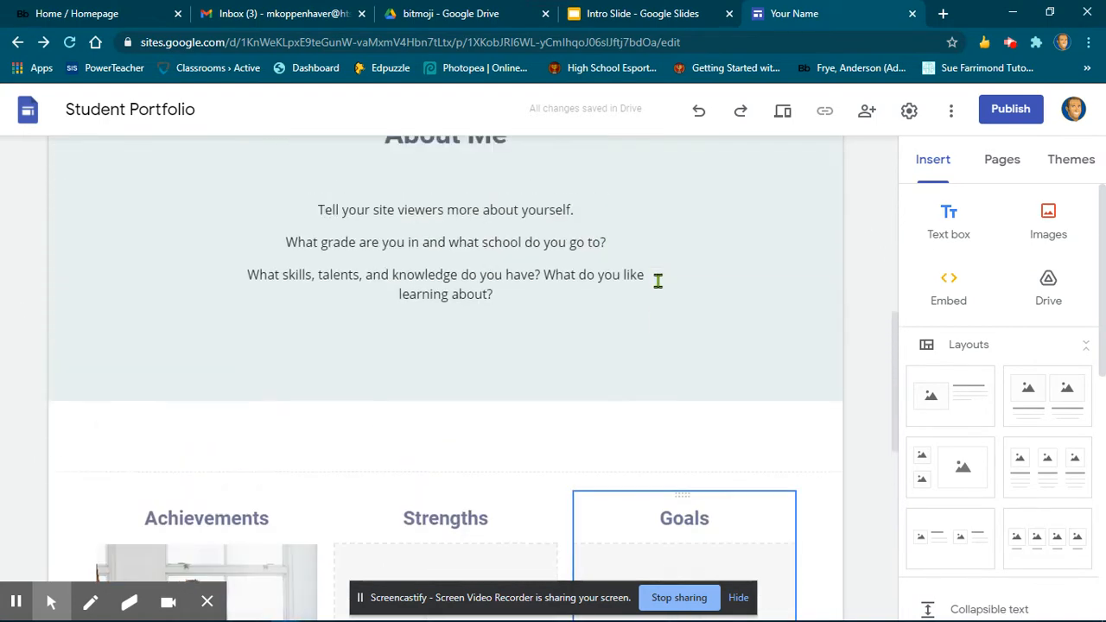
scroll(604, 280, "up", 5)
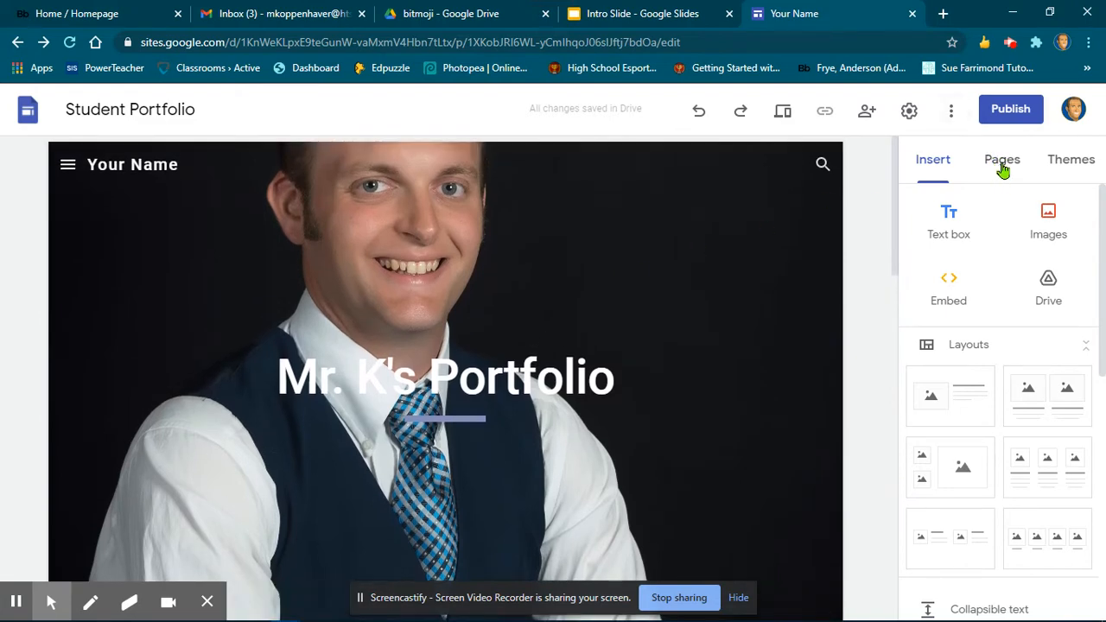
Step: Open the Classes page and replace the "[School year]" header title with "2020-2021"
left_click(1002, 169)
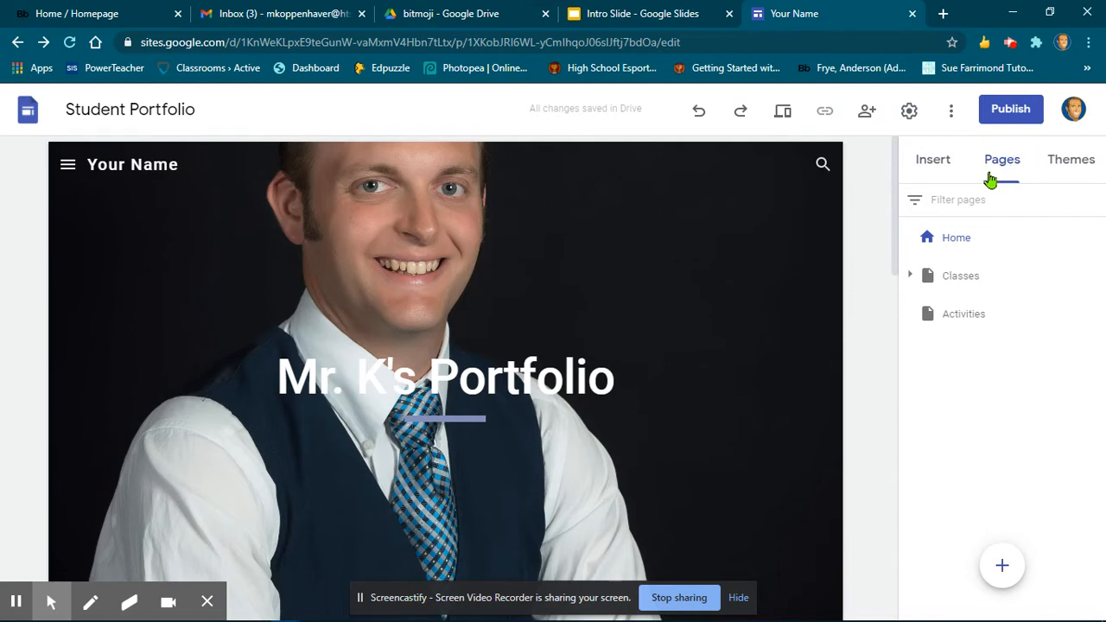
left_click(953, 278)
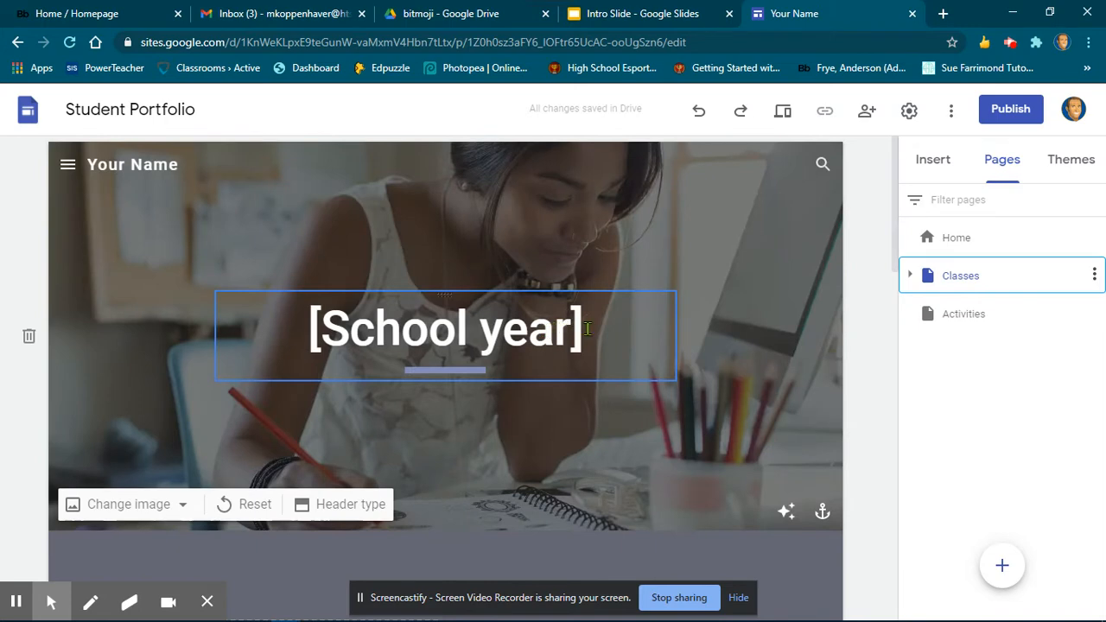
left_click(586, 328)
left_click_drag(581, 329, 294, 334)
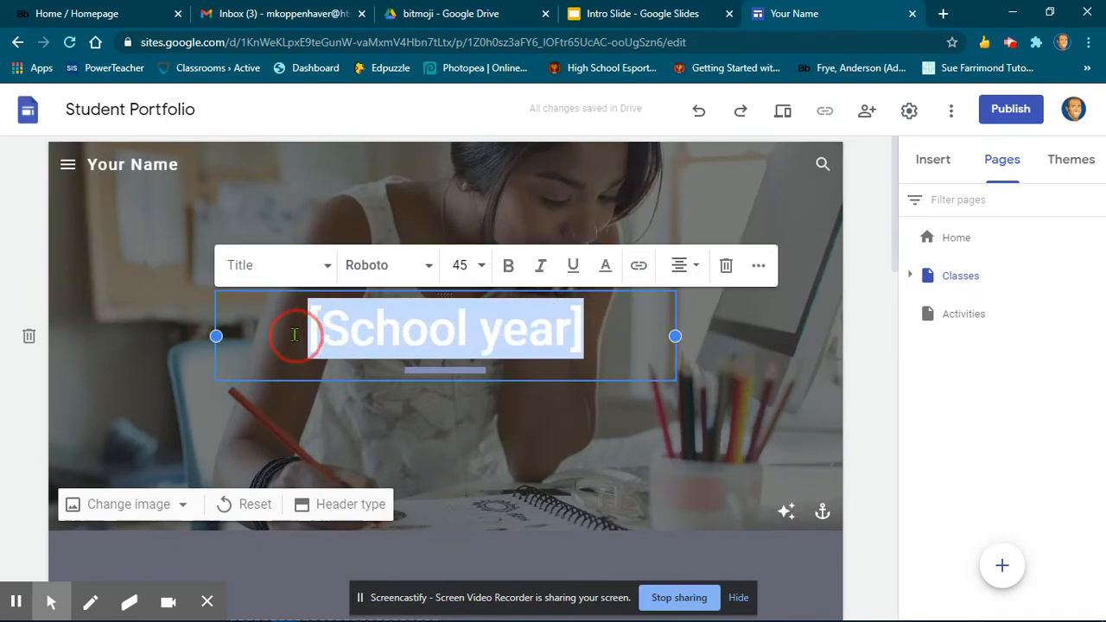
type("2020-")
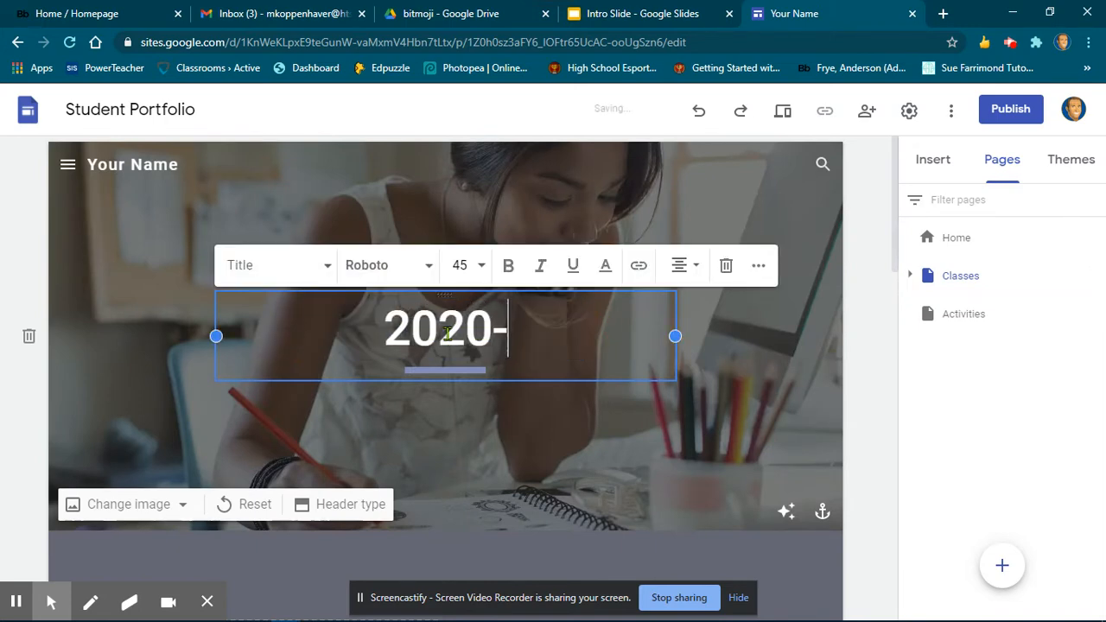
type("2021")
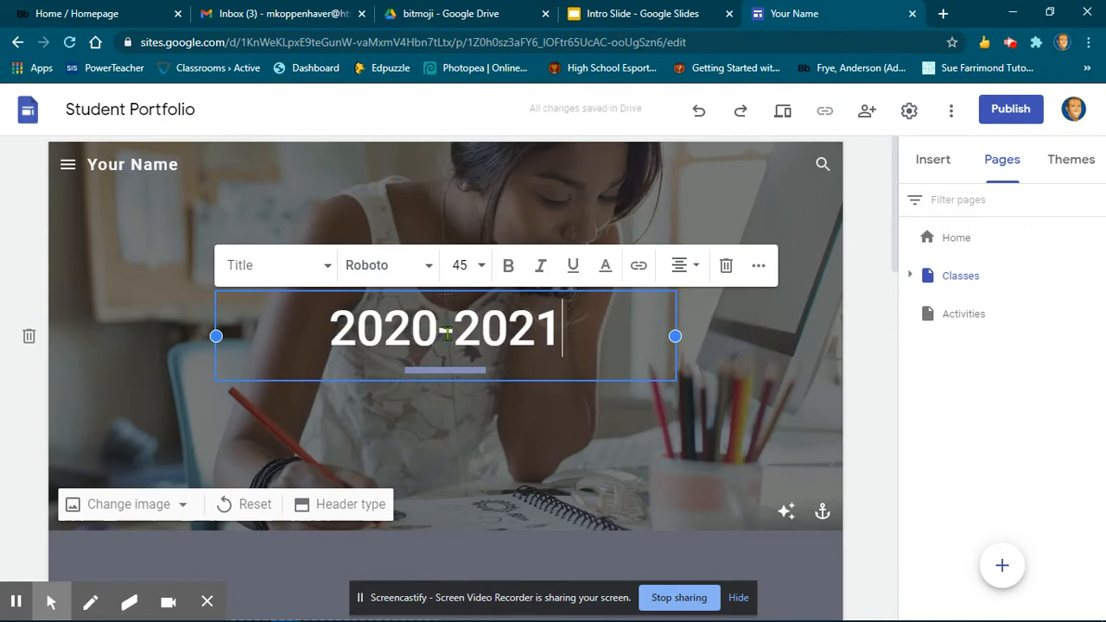
left_click(742, 294)
Step: Change the "5th Grade" heading on the Classes page to "20th Grade"
scroll(608, 333, "down", 2)
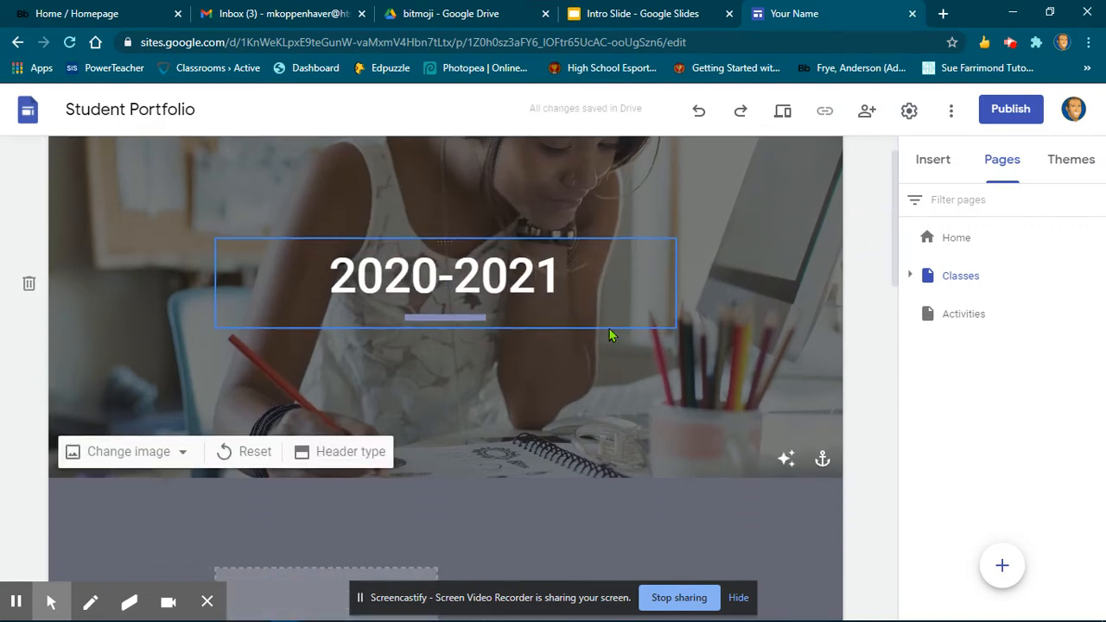
scroll(603, 336, "up", 2)
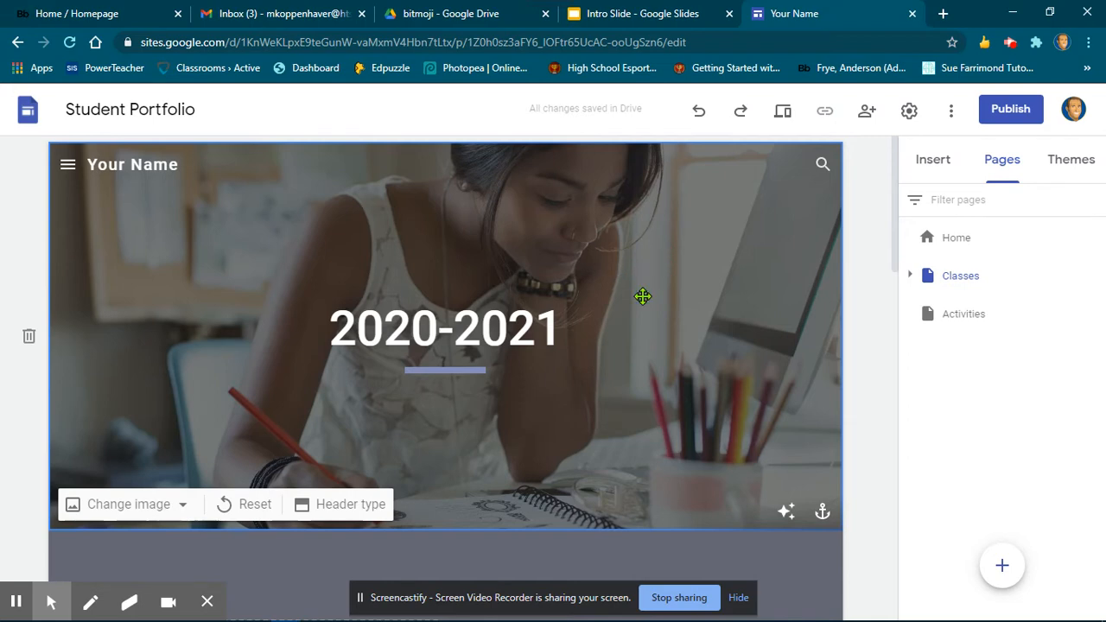
scroll(642, 331, "down", 5)
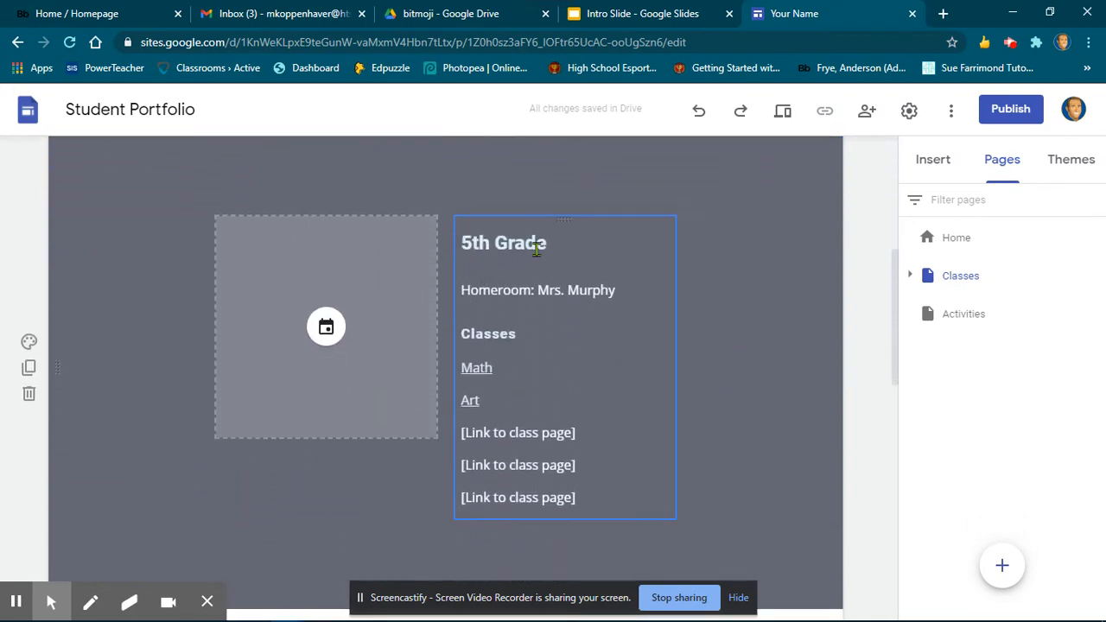
left_click_drag(546, 245, 459, 243)
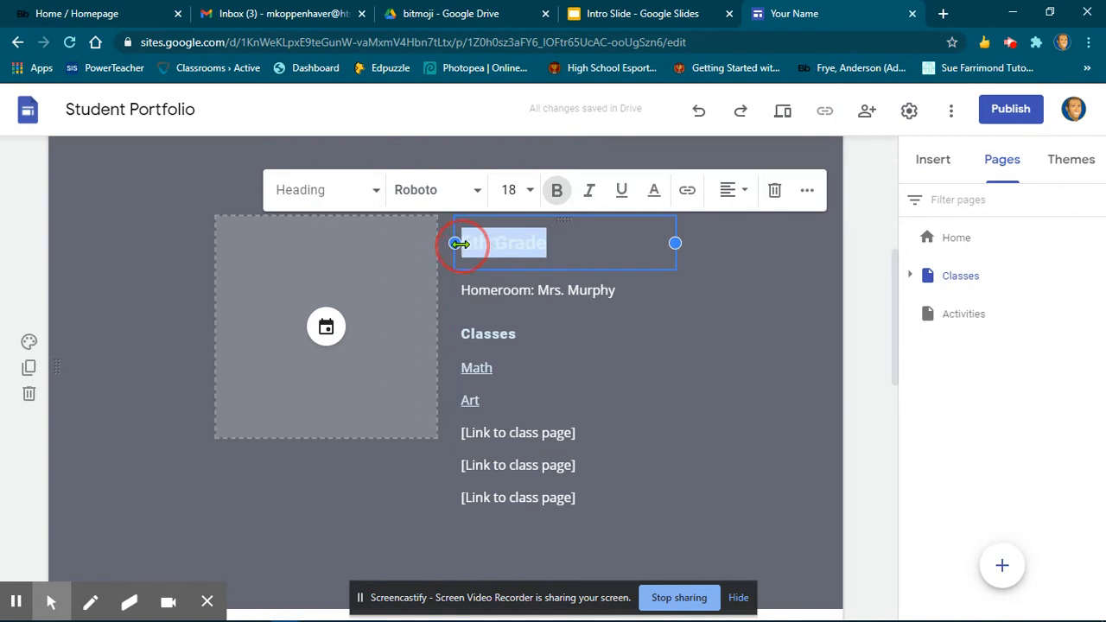
type("18")
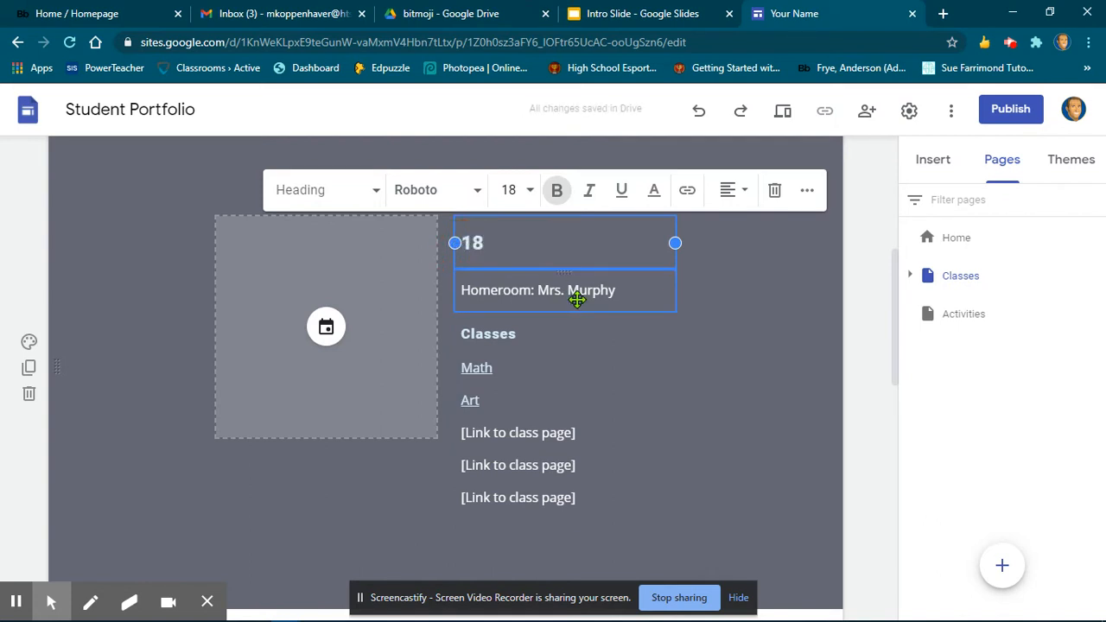
key("BackSpace")
key("BackSpace")
type("20th ")
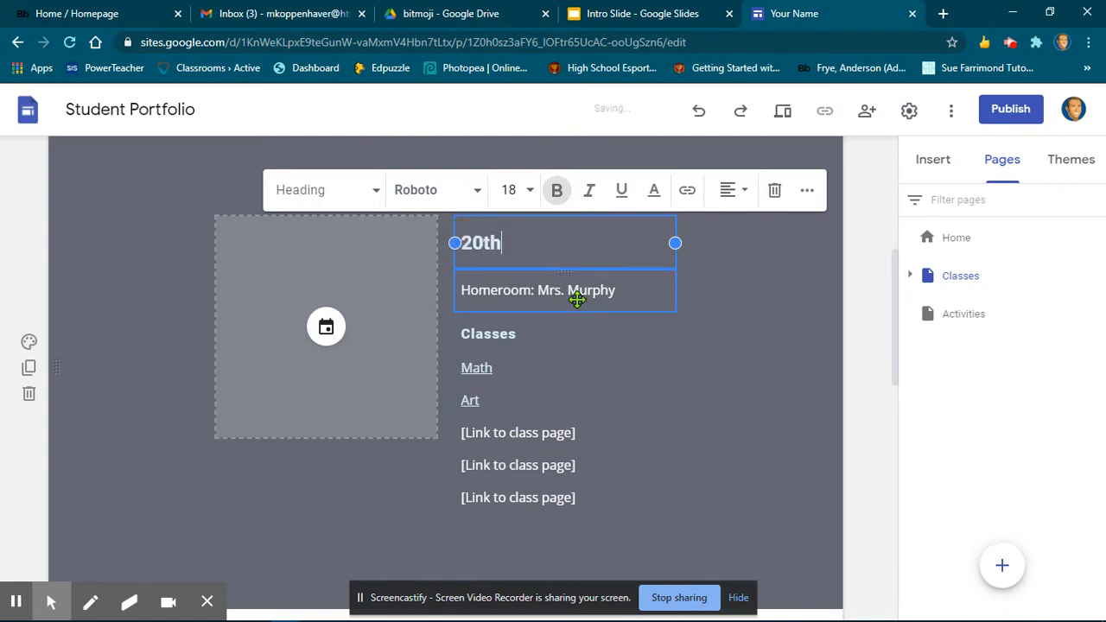
type("Grade")
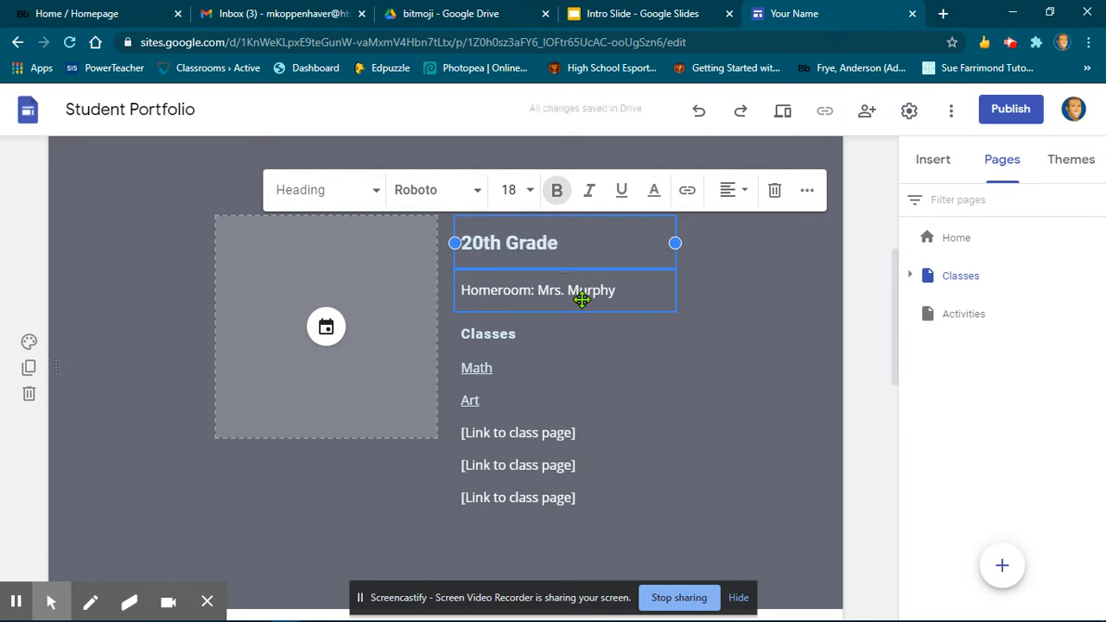
Step: Replace the sample teacher on the Homeroom line with the homeroom teacher's title and surname
left_click(588, 290)
key("BackSpace")
key("BackSpace")
key("BackSpace")
key("BackSpace")
type(".")
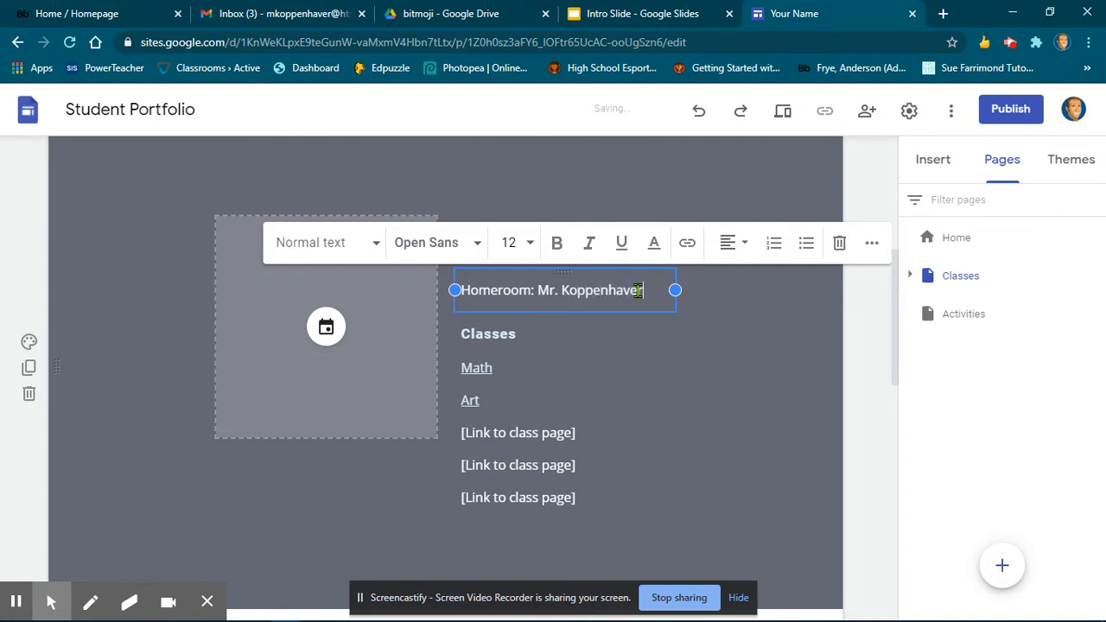
left_click(531, 442)
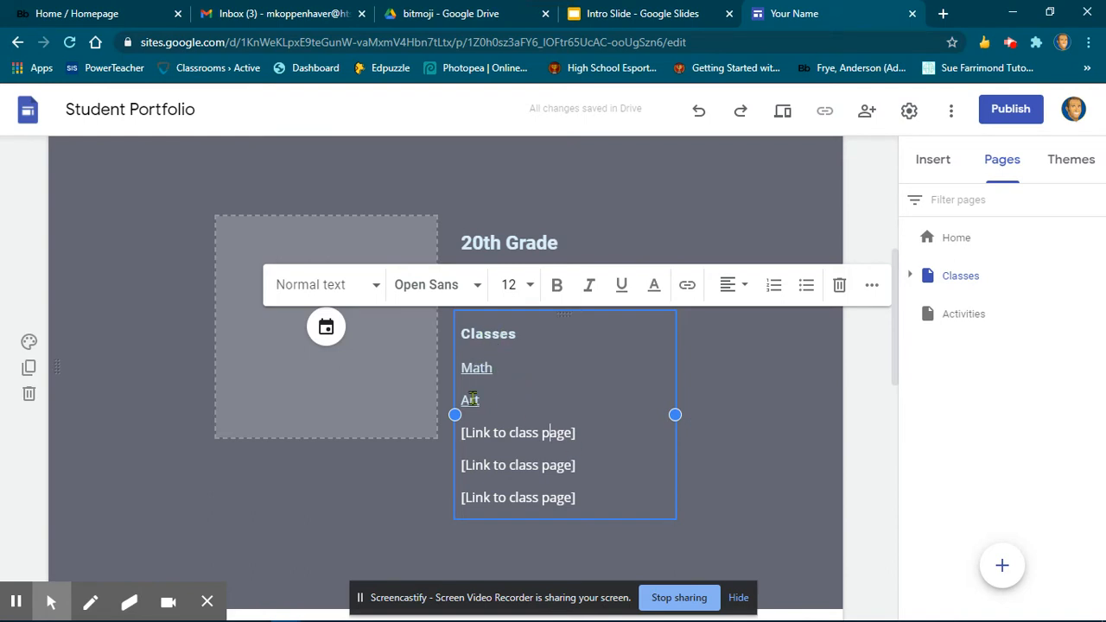
Step: Delete the Math and Art subpages under Classes
left_click(910, 277)
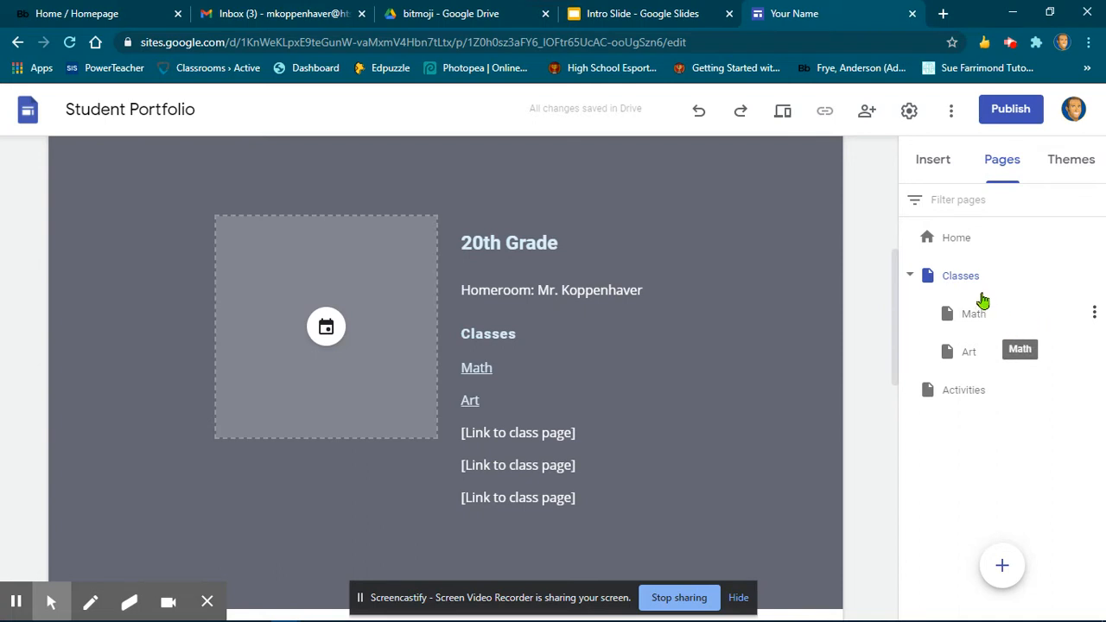
left_click(1092, 317)
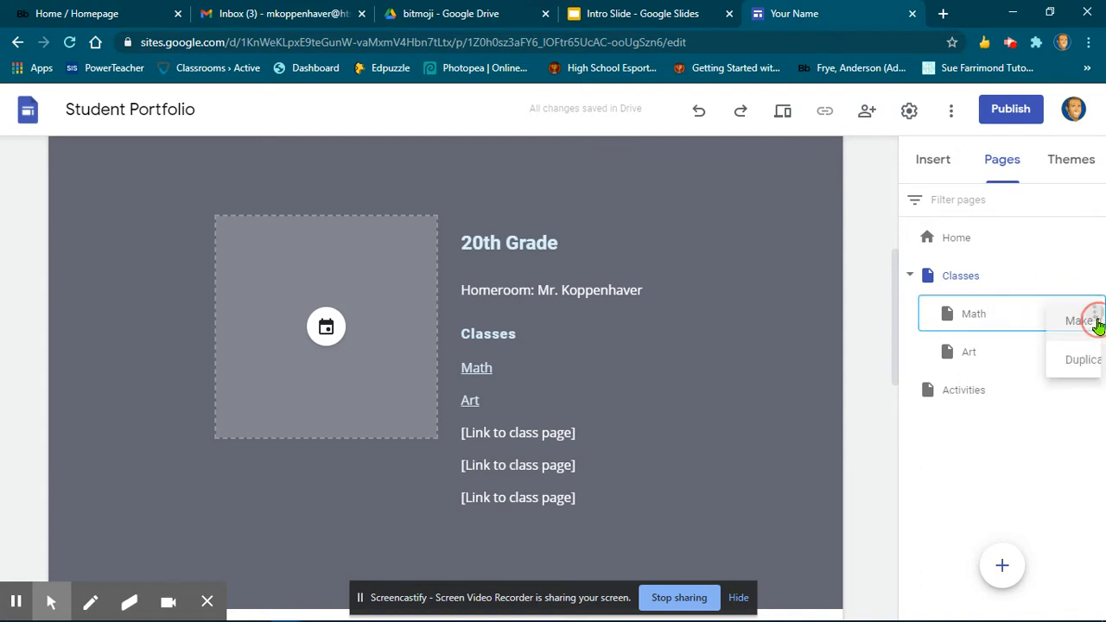
left_click(983, 519)
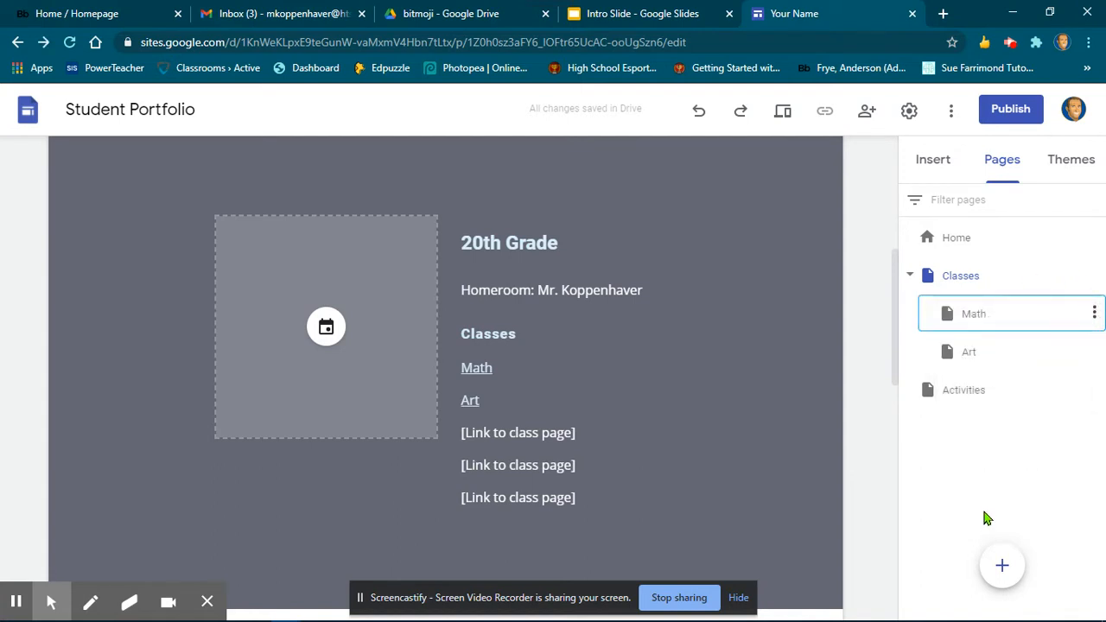
left_click(1092, 315)
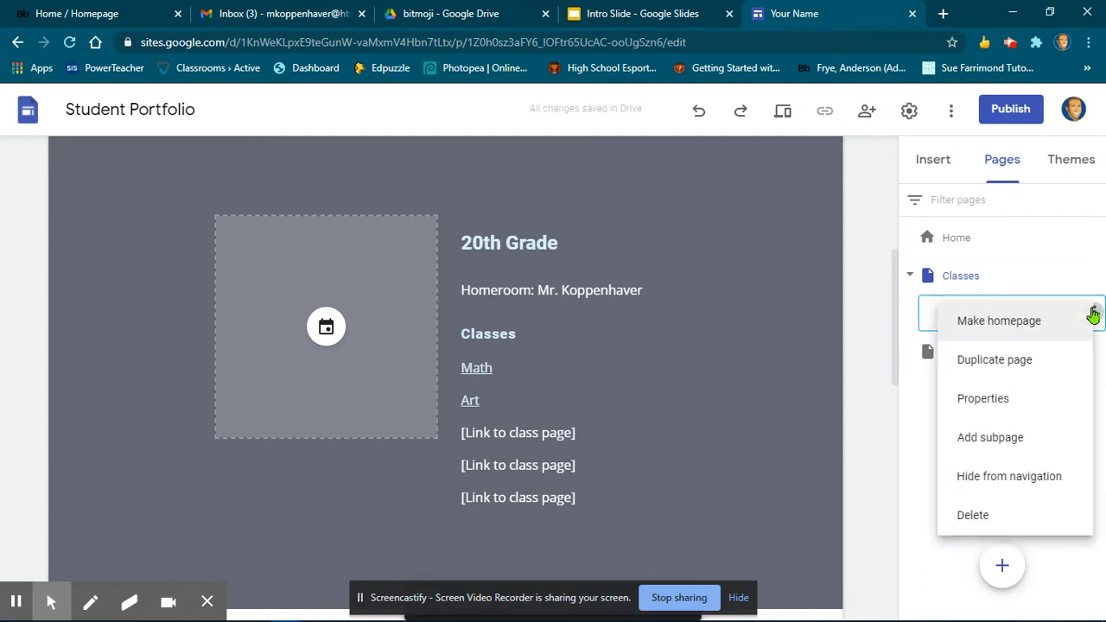
left_click(964, 517)
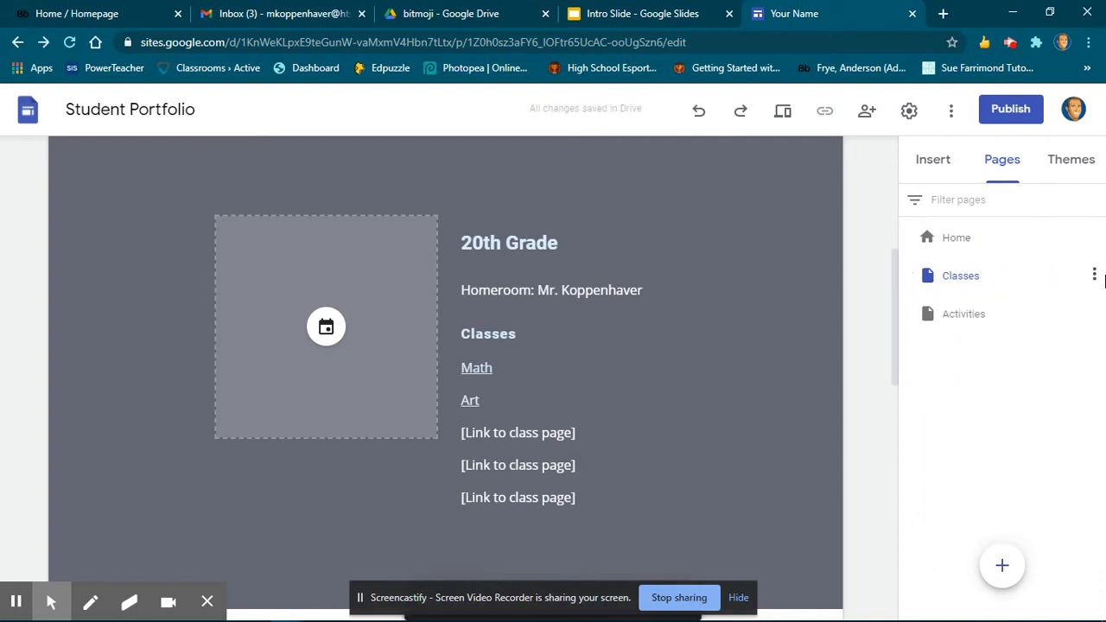
Step: Add a subpage named "Digital Photography/Graphic Arts" under the Classes page
left_click(1094, 276)
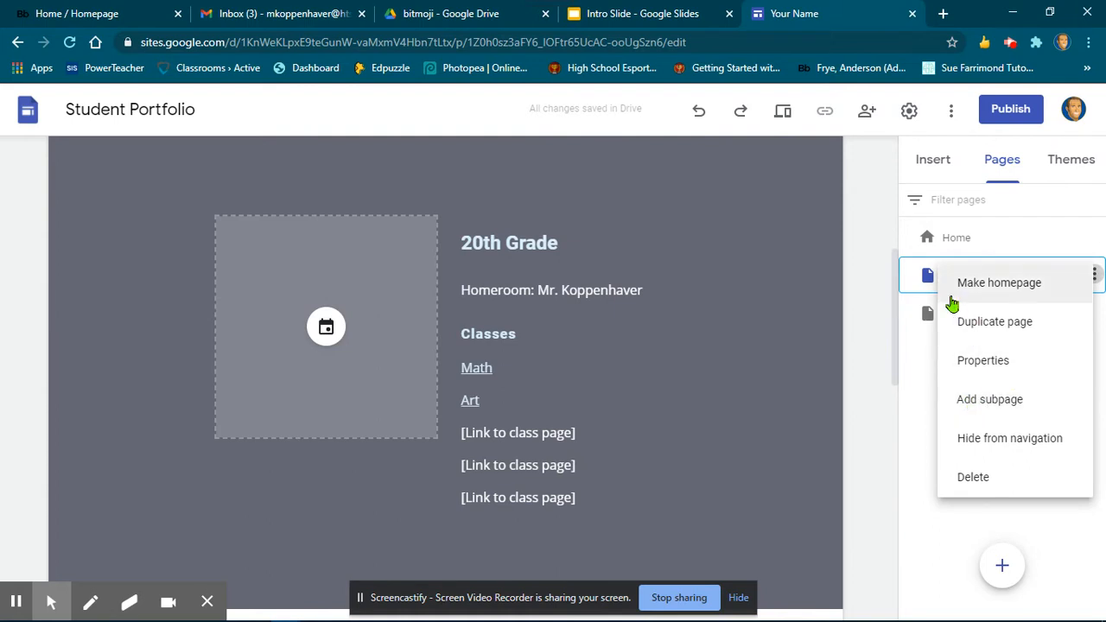
left_click(904, 395)
left_click(1091, 275)
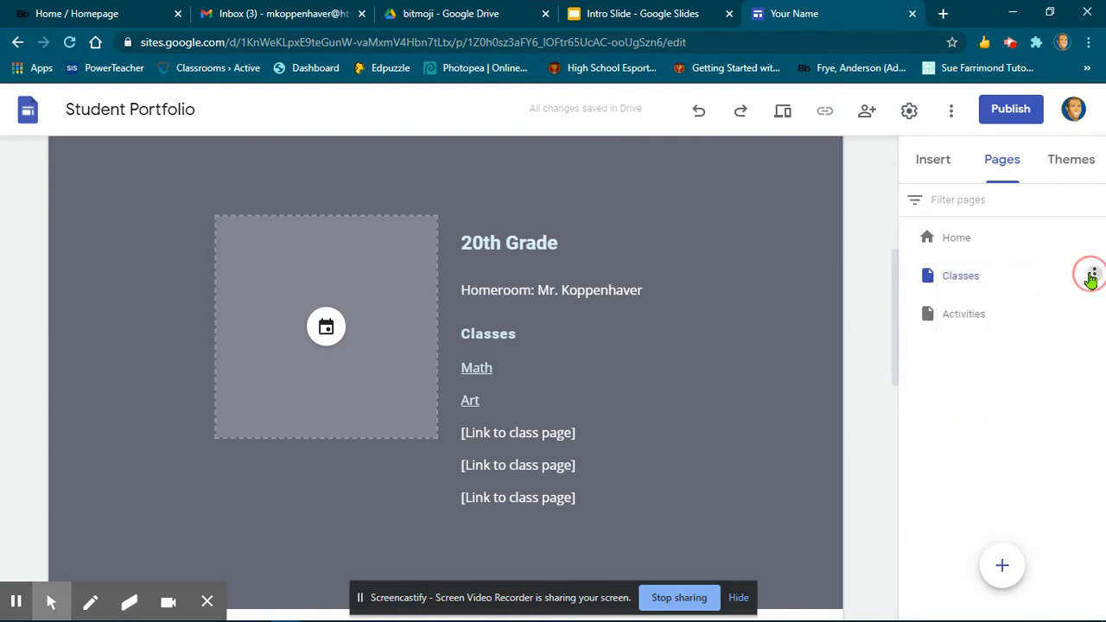
left_click(991, 400)
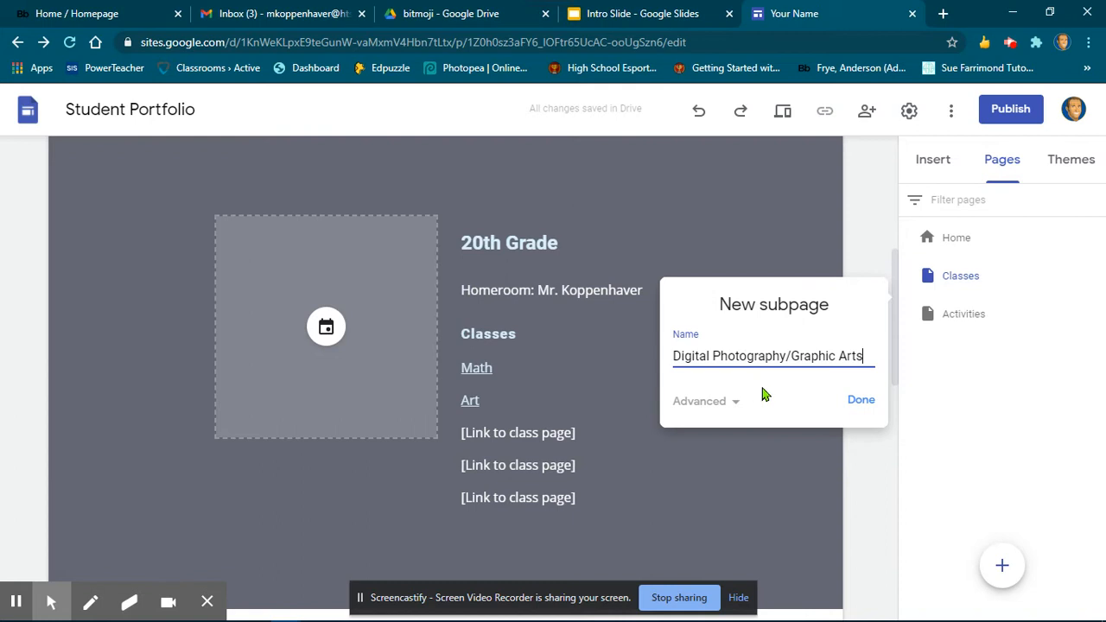
left_click(861, 400)
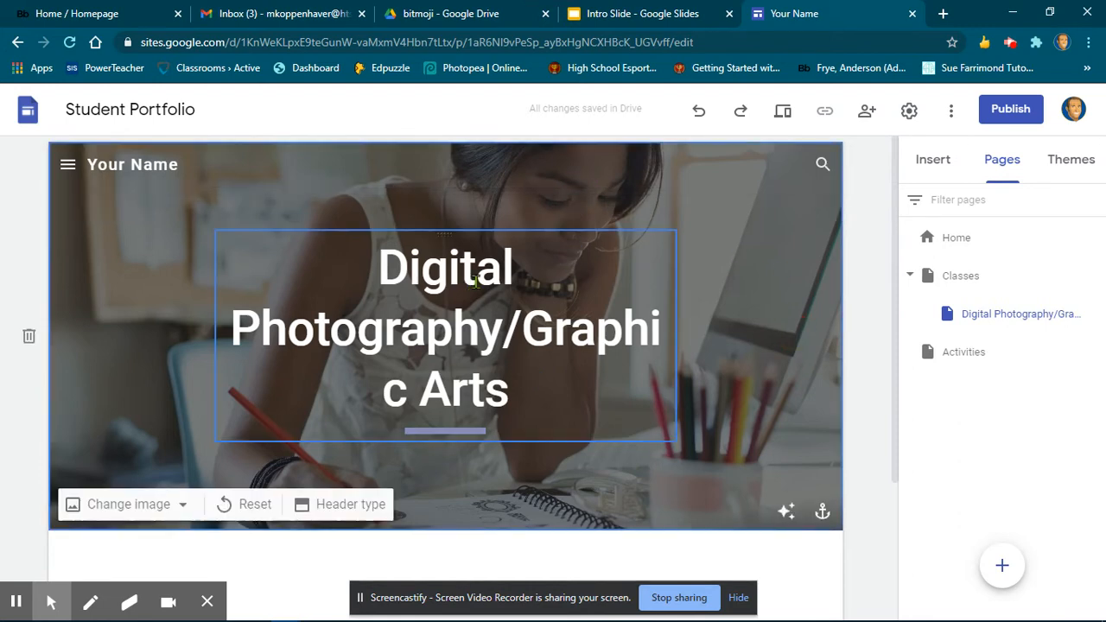
scroll(692, 346, "down", 2)
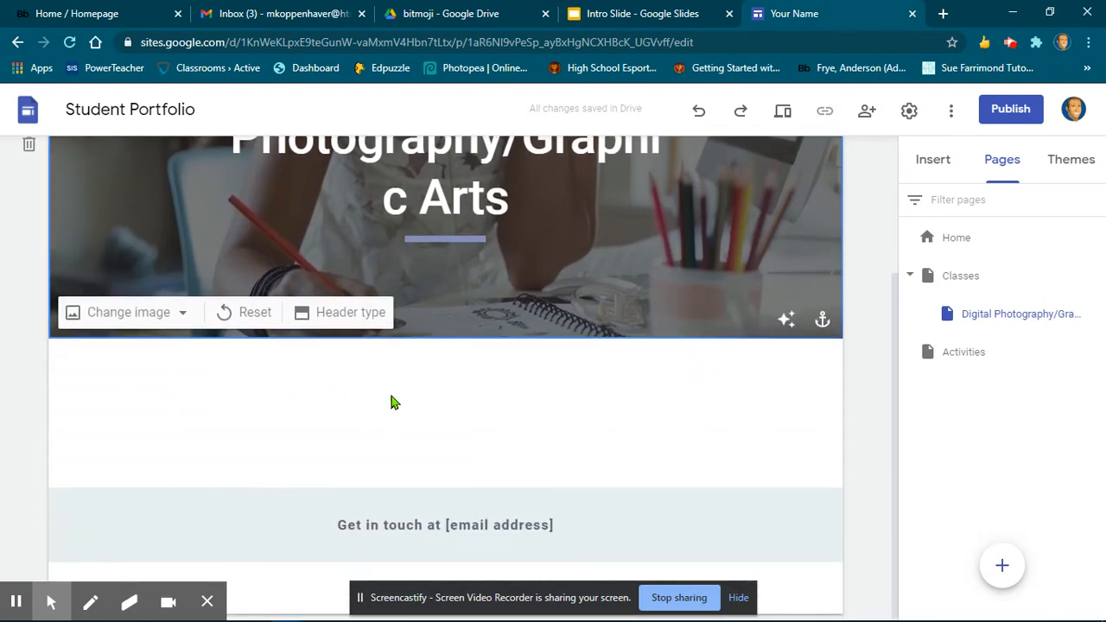
Step: Add a text box below the Digital Photography/Graphic Arts header and narrow it to the left half of its section
scroll(680, 385, "up", 2)
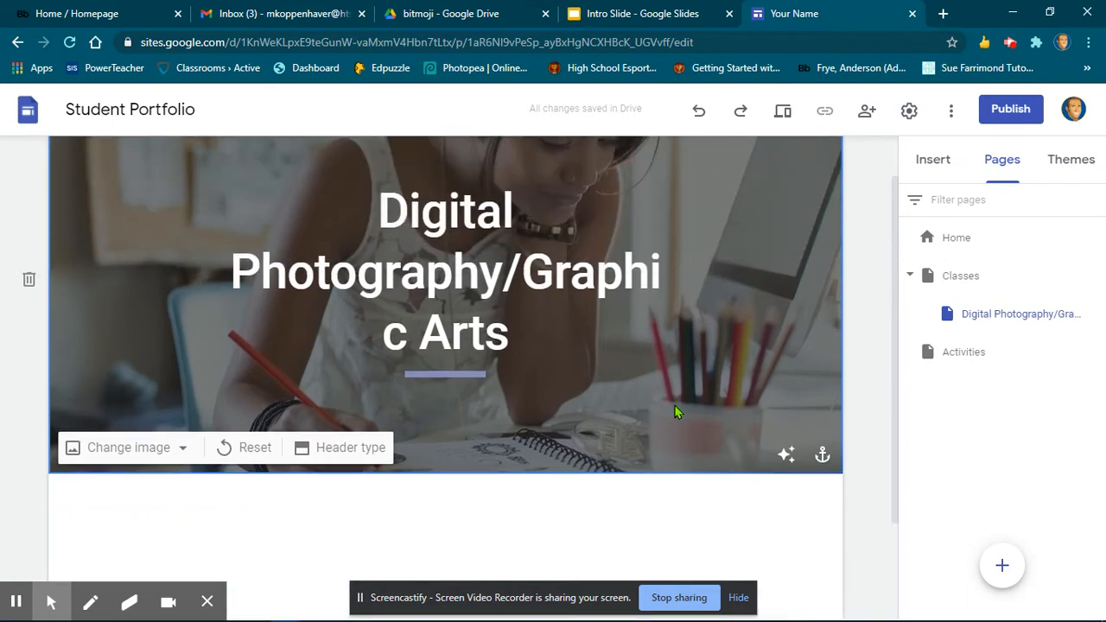
scroll(679, 406, "down", 2)
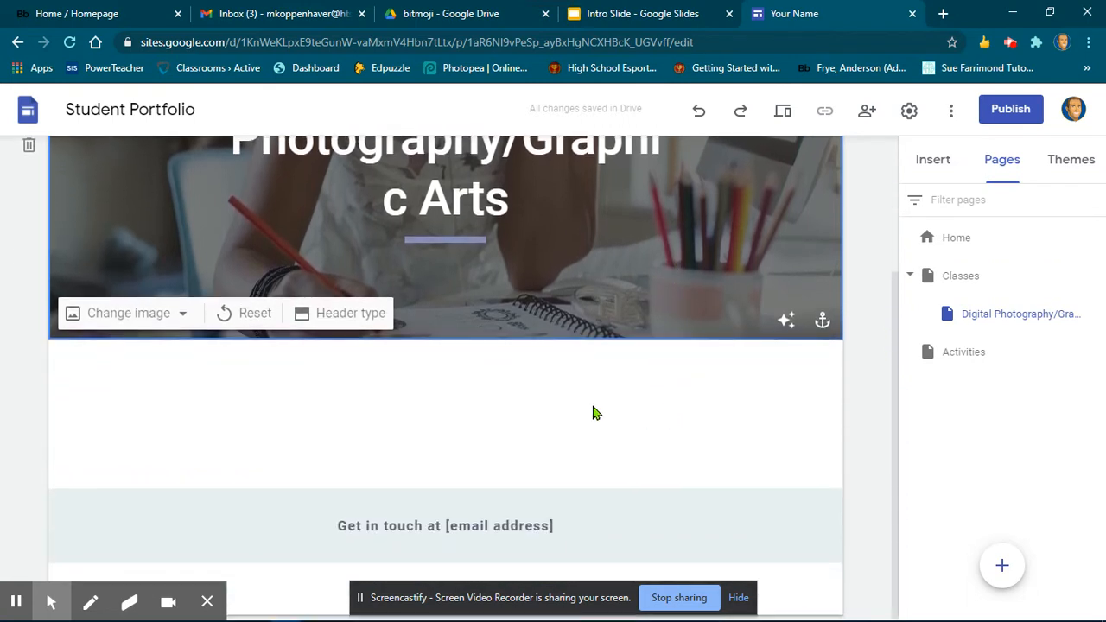
left_click(938, 161)
left_click(947, 226)
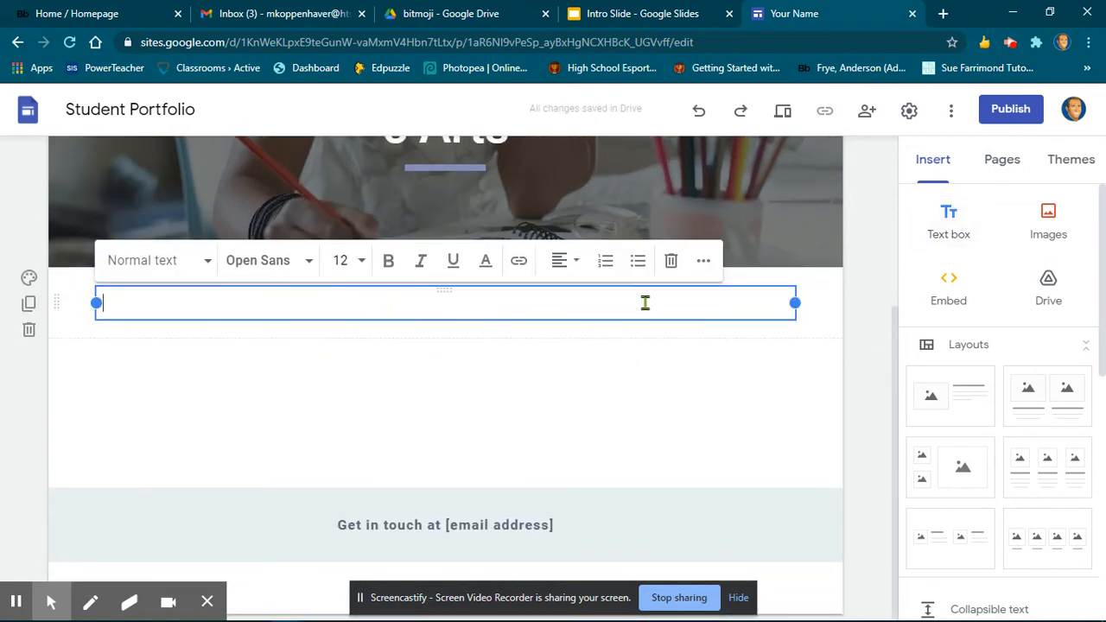
left_click_drag(793, 302, 444, 311)
left_click(177, 291)
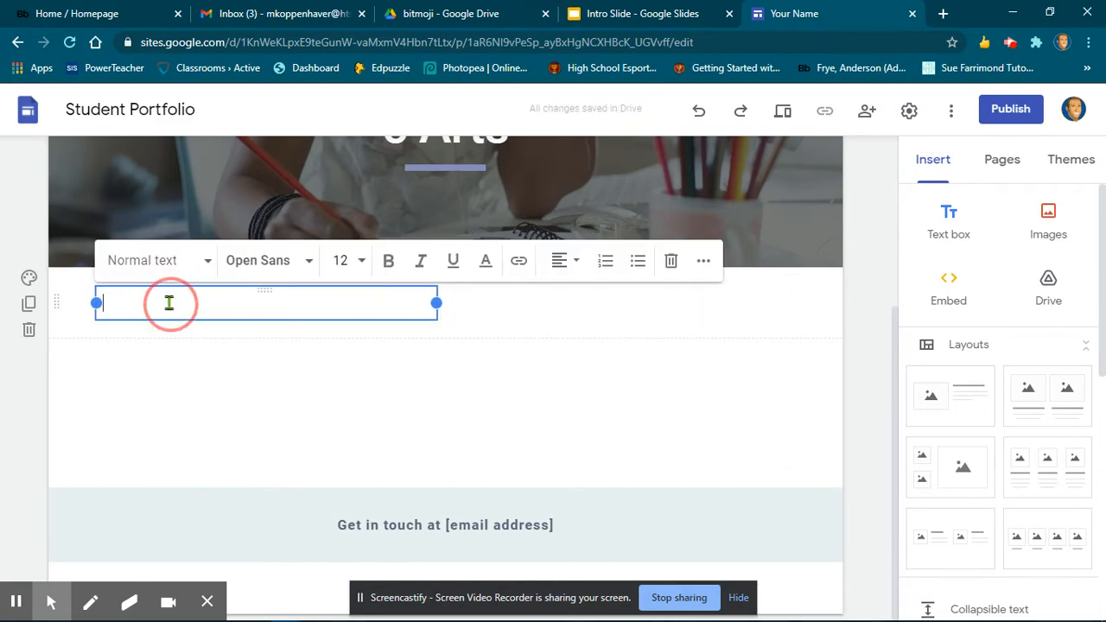
Step: Enter the heading "Generalization" in the new text box using the Title style
left_click(188, 270)
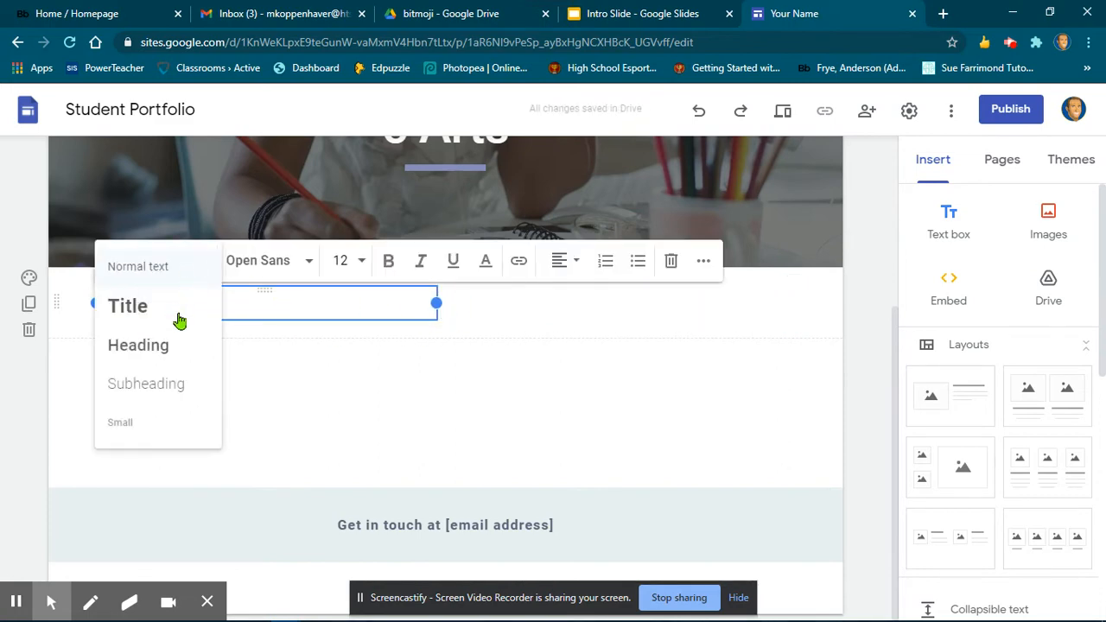
left_click(144, 313)
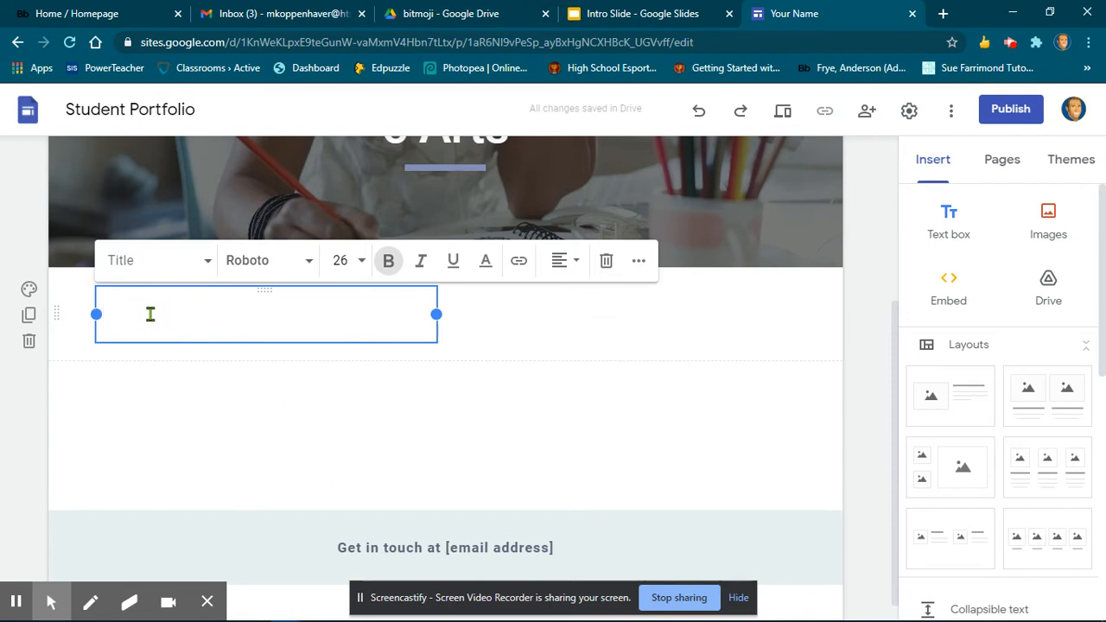
type("Generalization")
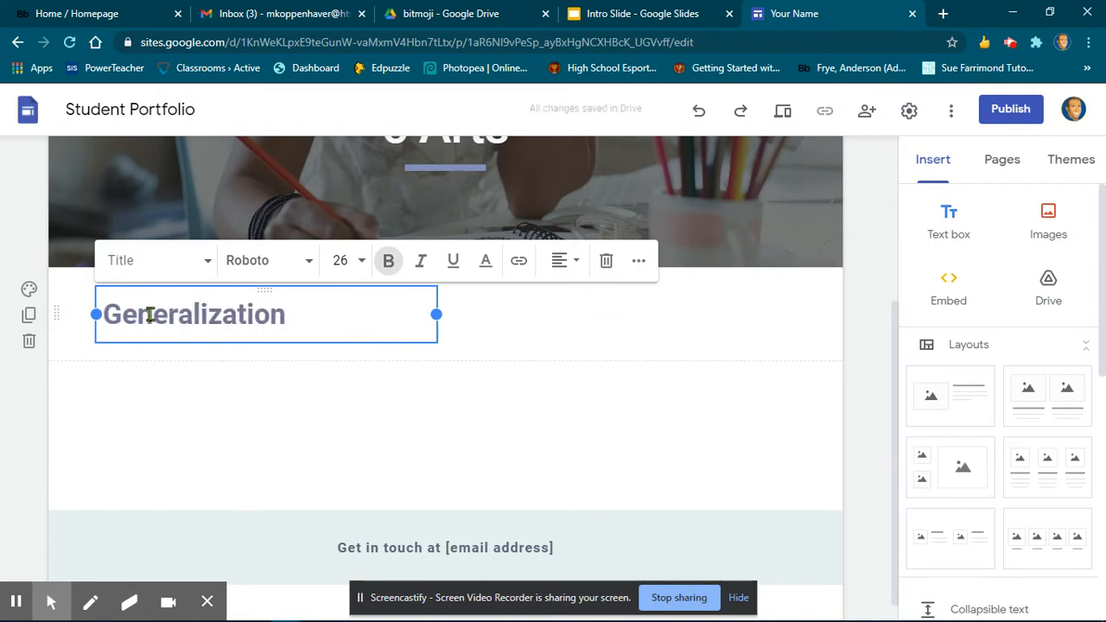
Step: Add "In the generalization assignment I took a painting of a historic general and using photopea.com I put my face on it." below the heading
key("Return")
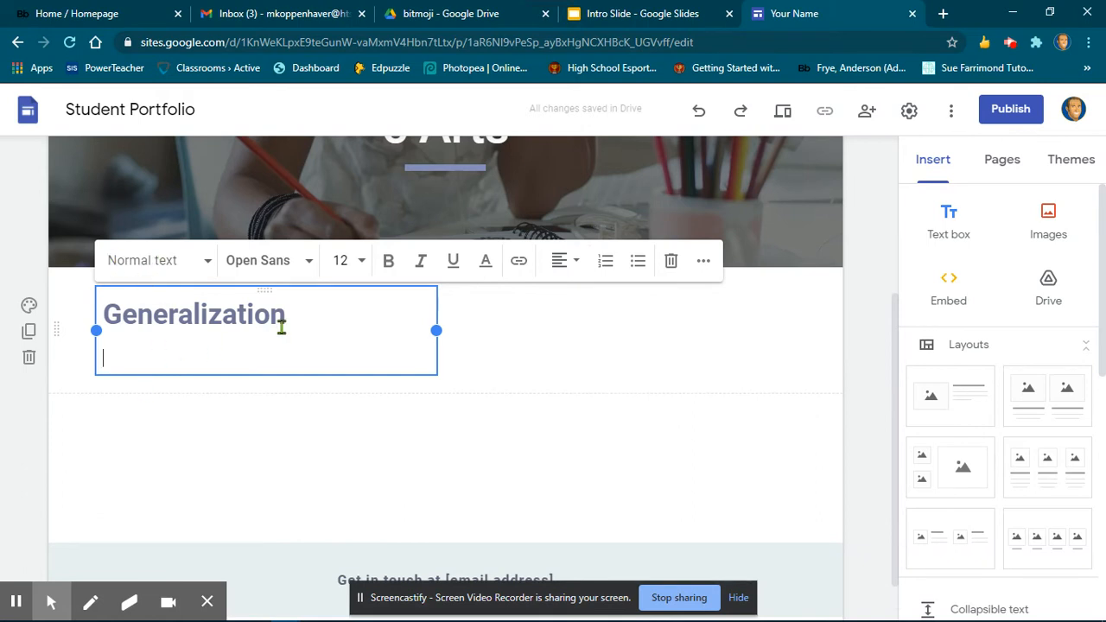
type("In the ")
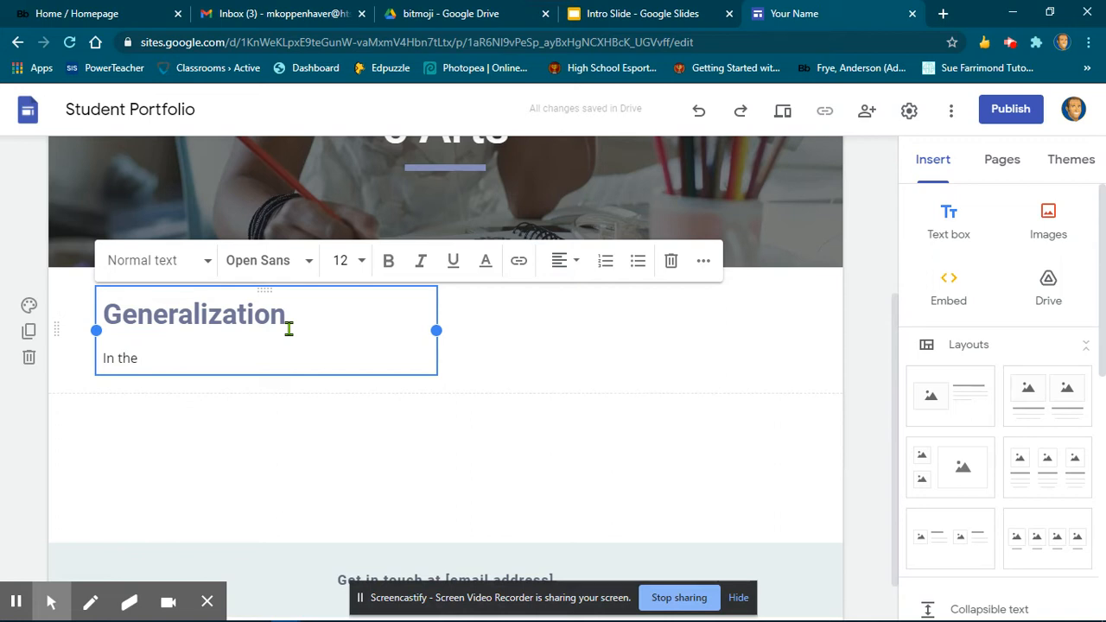
type("generalization assignment we t")
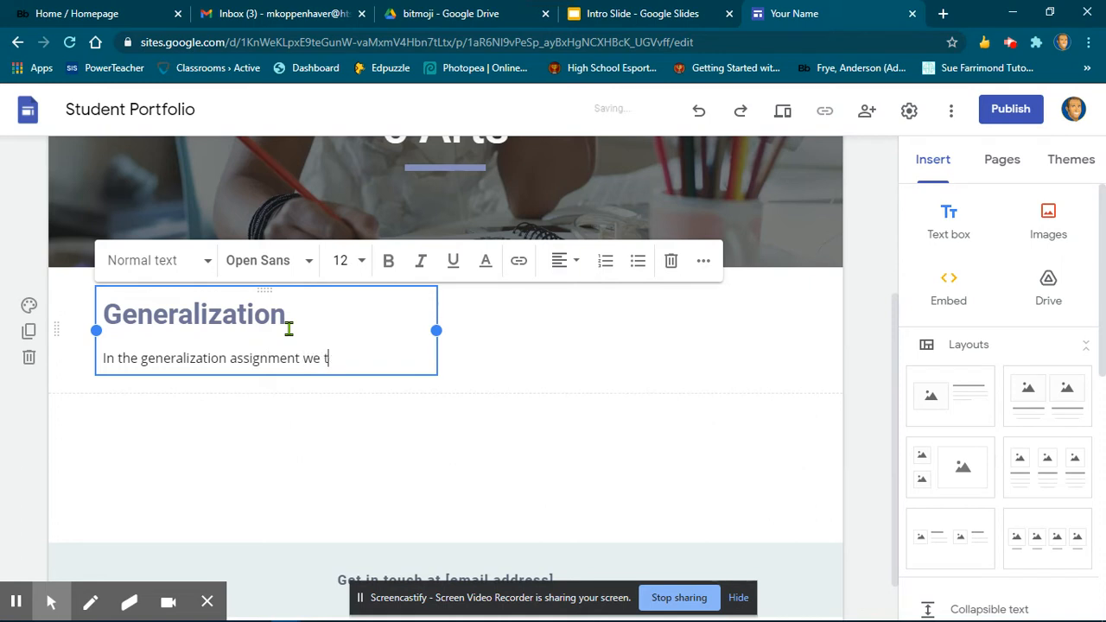
type("ook a ")
type("ph")
type("ainting")
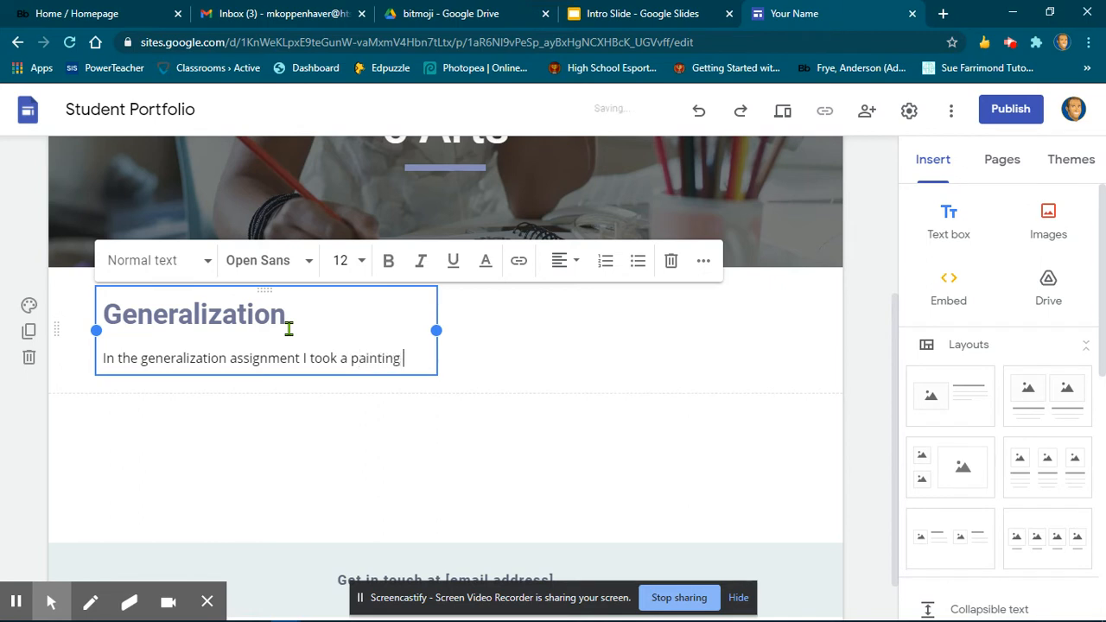
type(" of a historic general and p")
type("sing photopea")
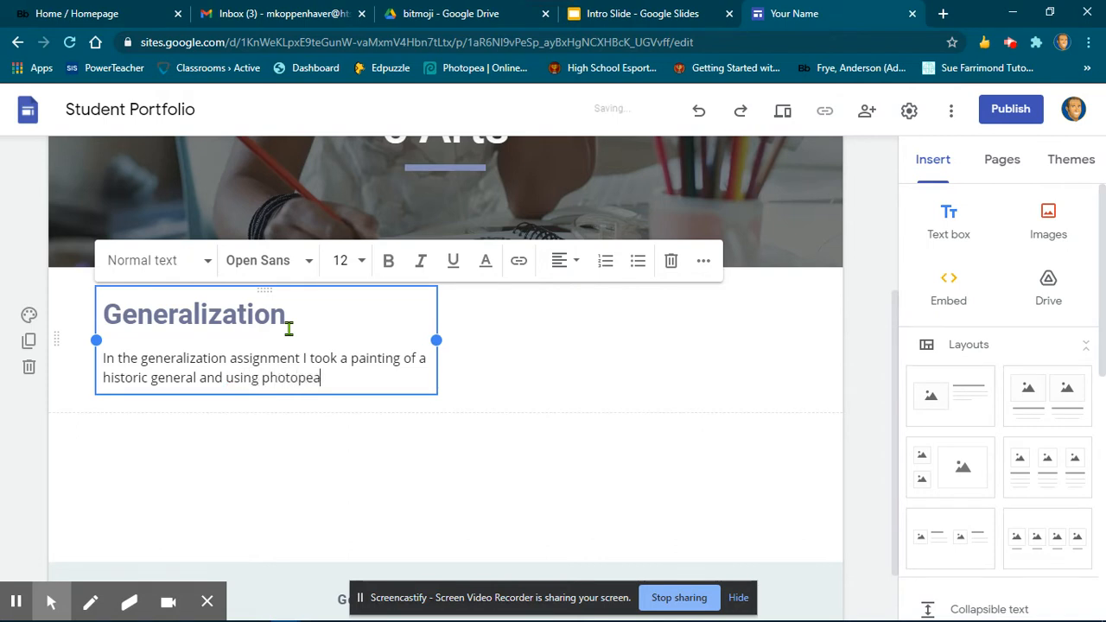
type(".com i put my face on it.")
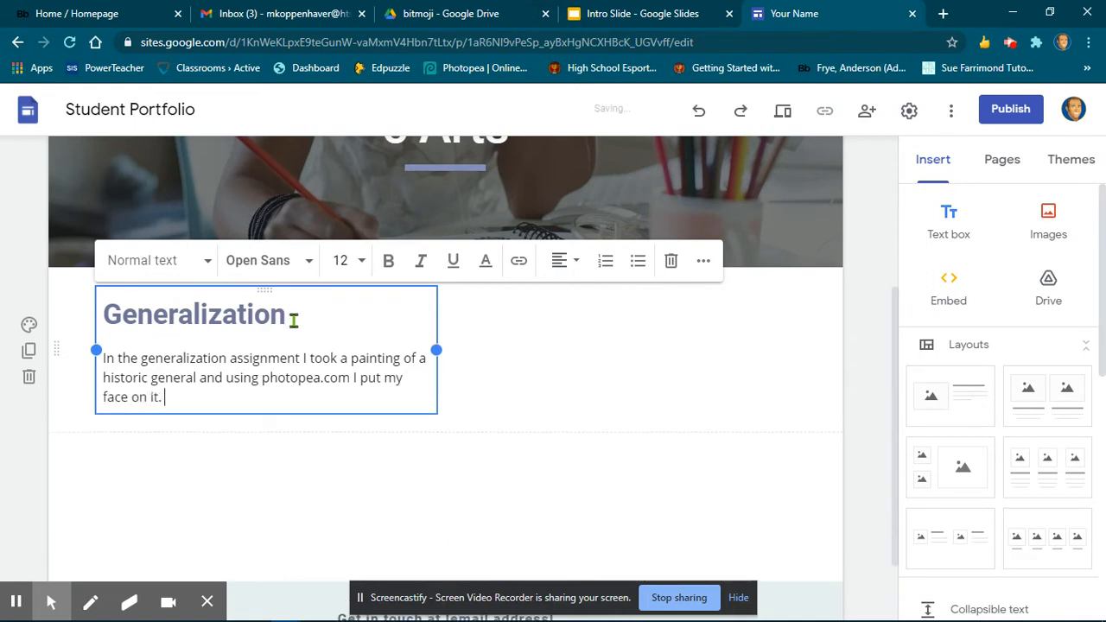
left_click(510, 372)
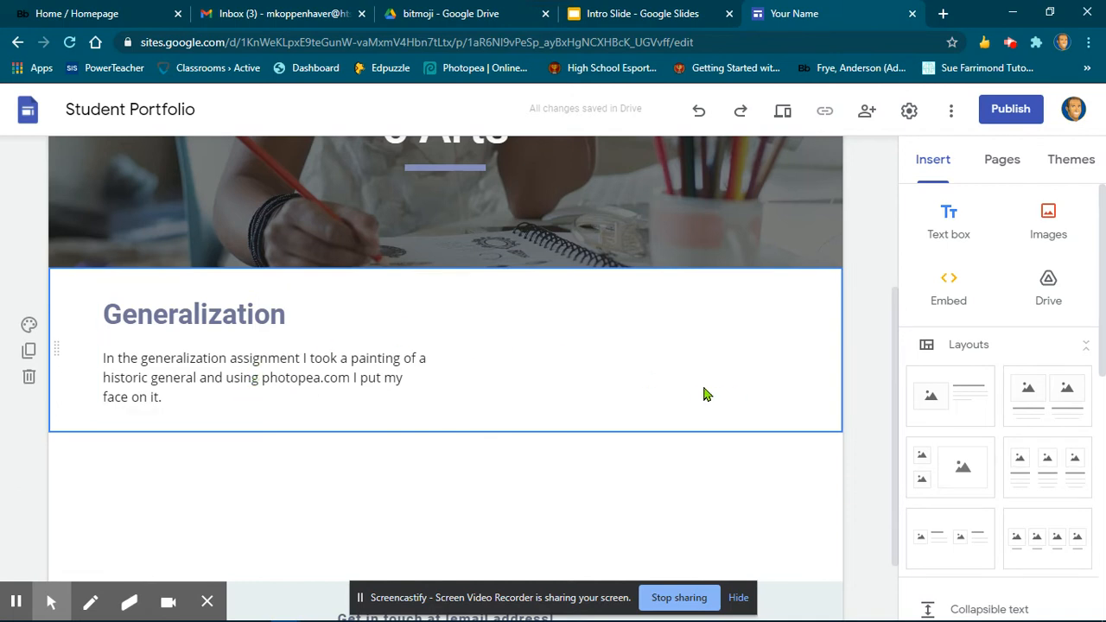
Step: Insert the 23-digital-paint… portrait image from the Drive folder Nottingham > Photography > Generalization
left_click(1047, 226)
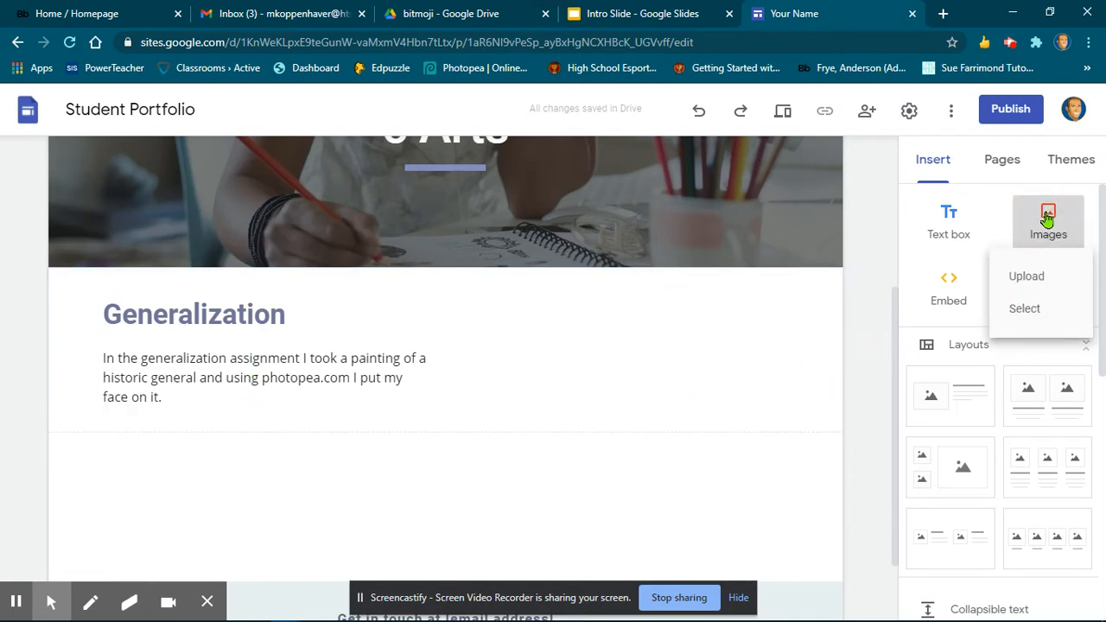
left_click(1037, 313)
left_click(242, 290)
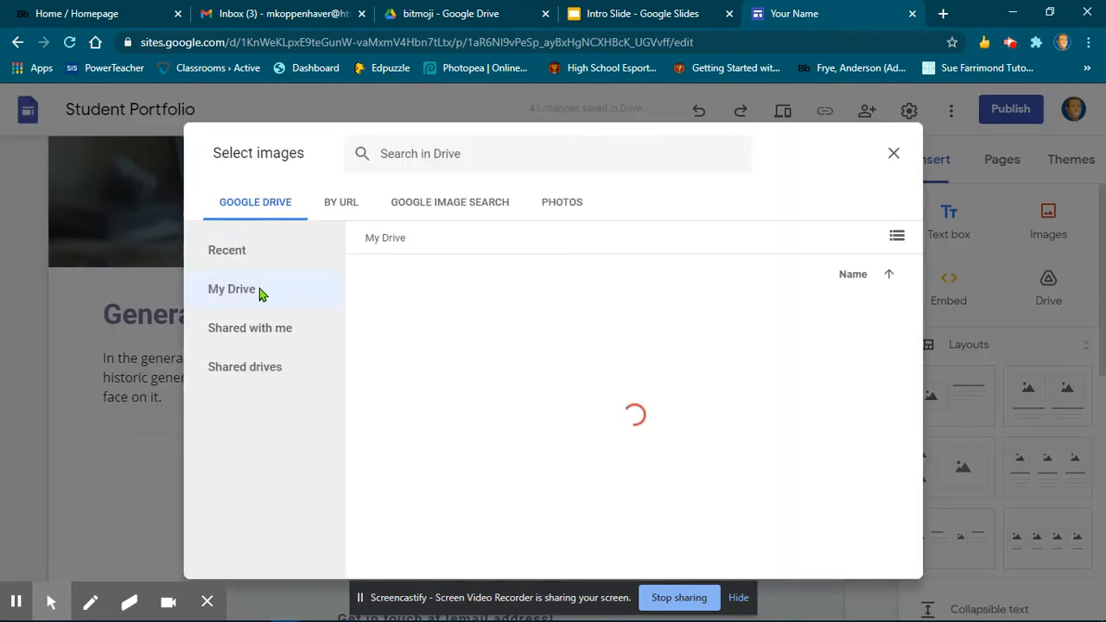
double_click(682, 415)
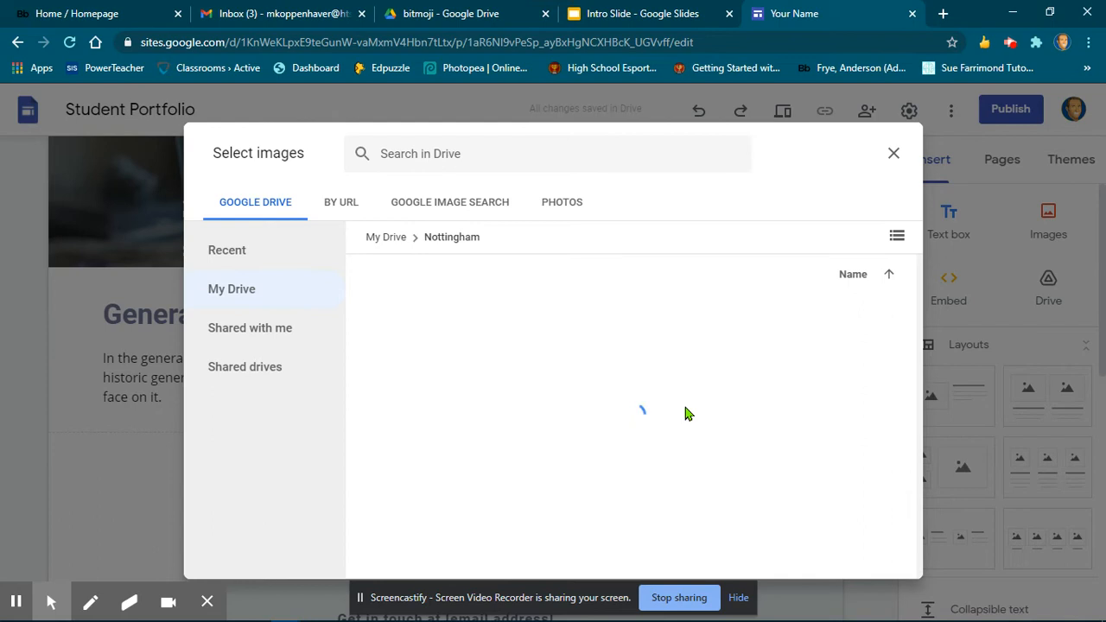
scroll(628, 434, "down", 1)
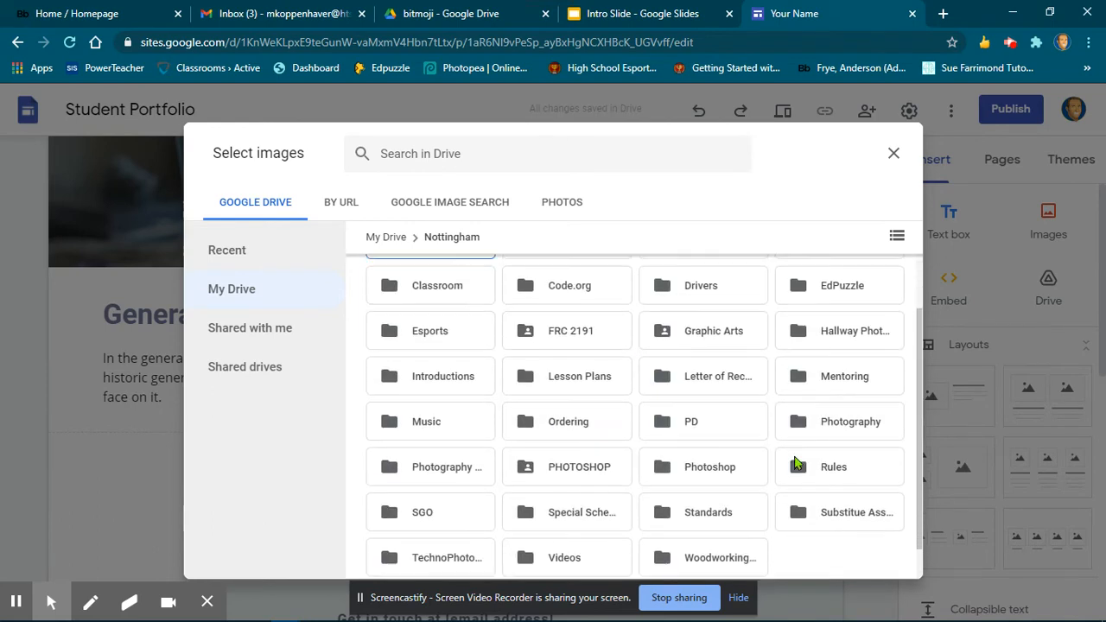
double_click(856, 415)
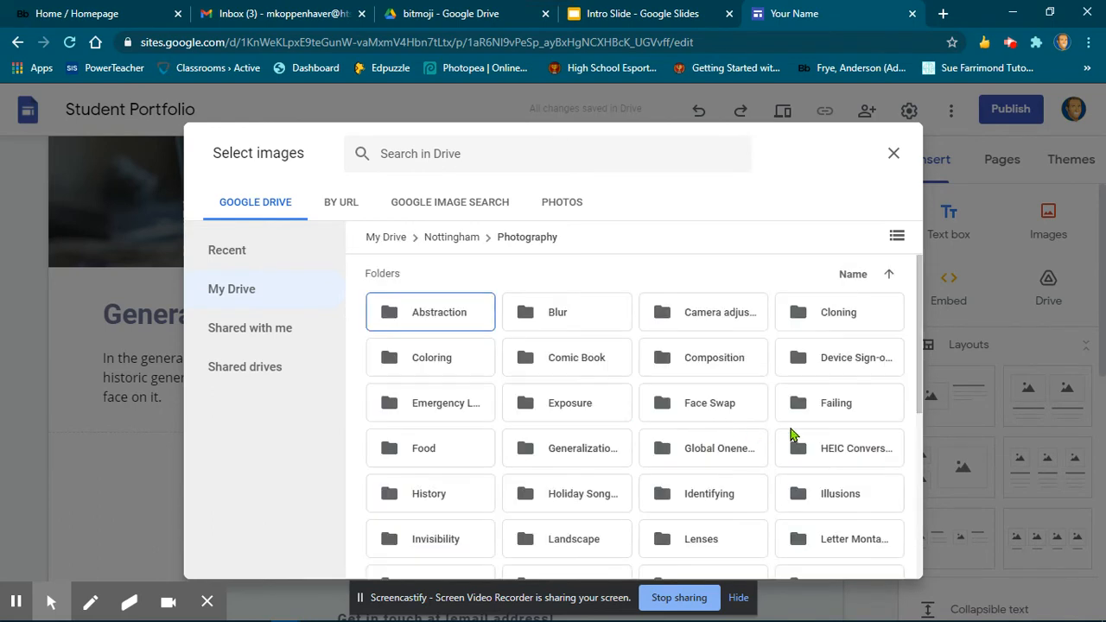
double_click(588, 450)
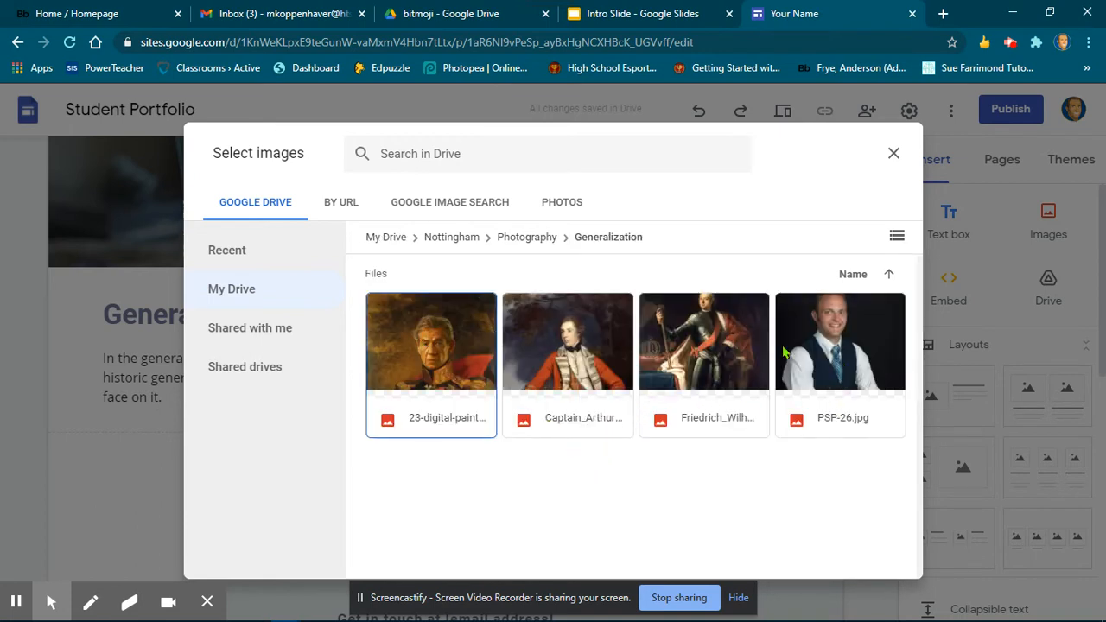
left_click(464, 350)
left_click(895, 563)
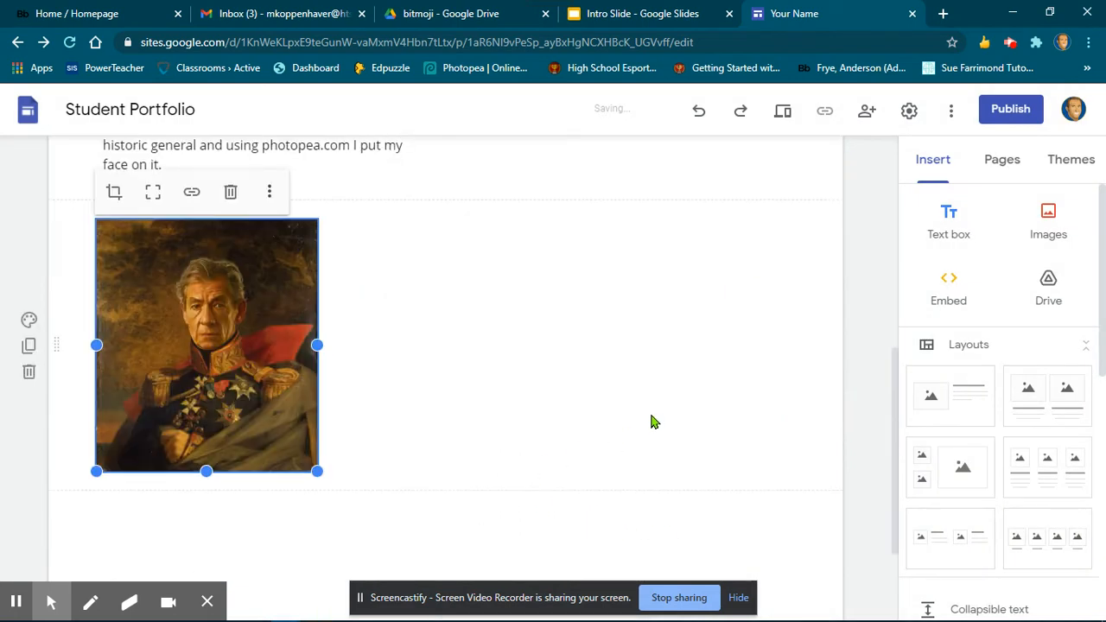
left_click(773, 210)
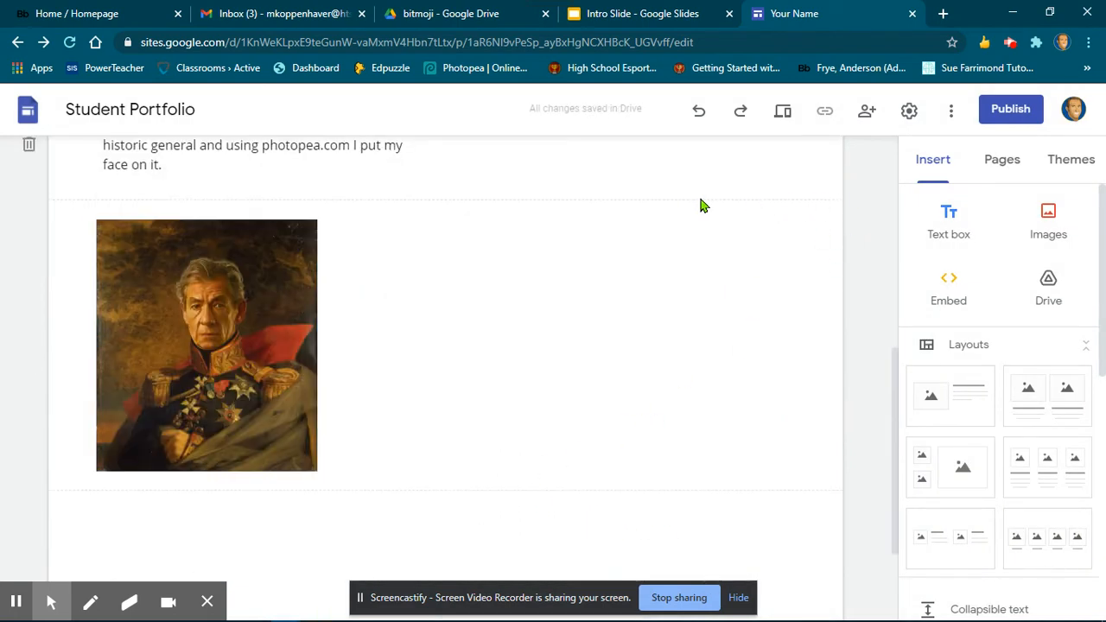
Step: Move the portrait image beside the Generalization text and set that section's background to Emphasis 1
scroll(455, 239, "up", 2)
scroll(259, 319, "up", 1)
scroll(285, 415, "down", 1)
scroll(183, 379, "up", 1)
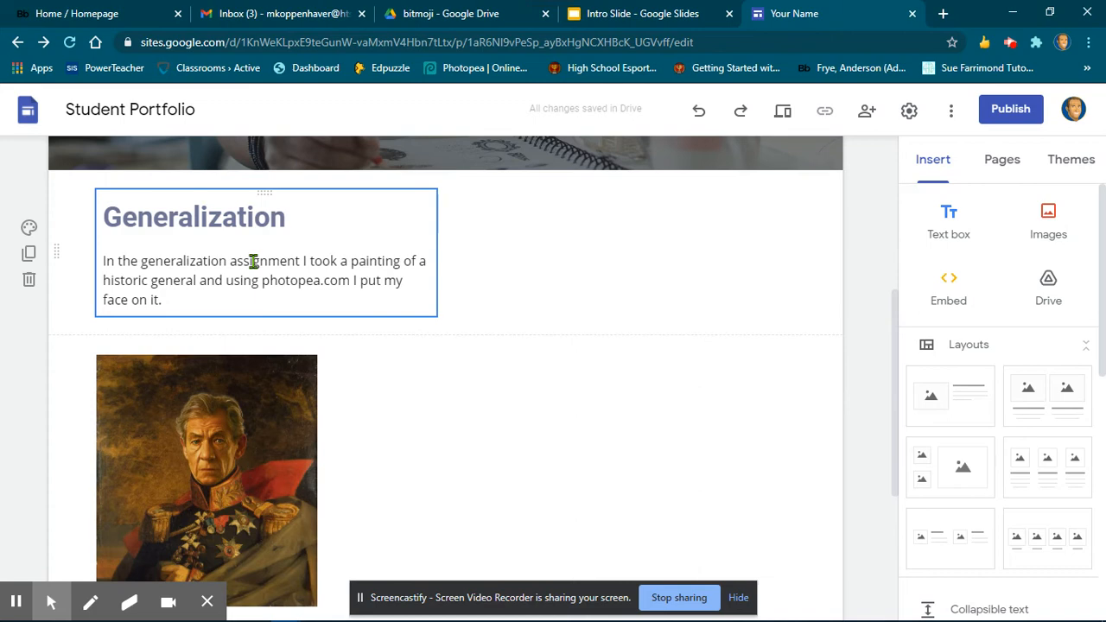
left_click_drag(207, 432, 565, 285)
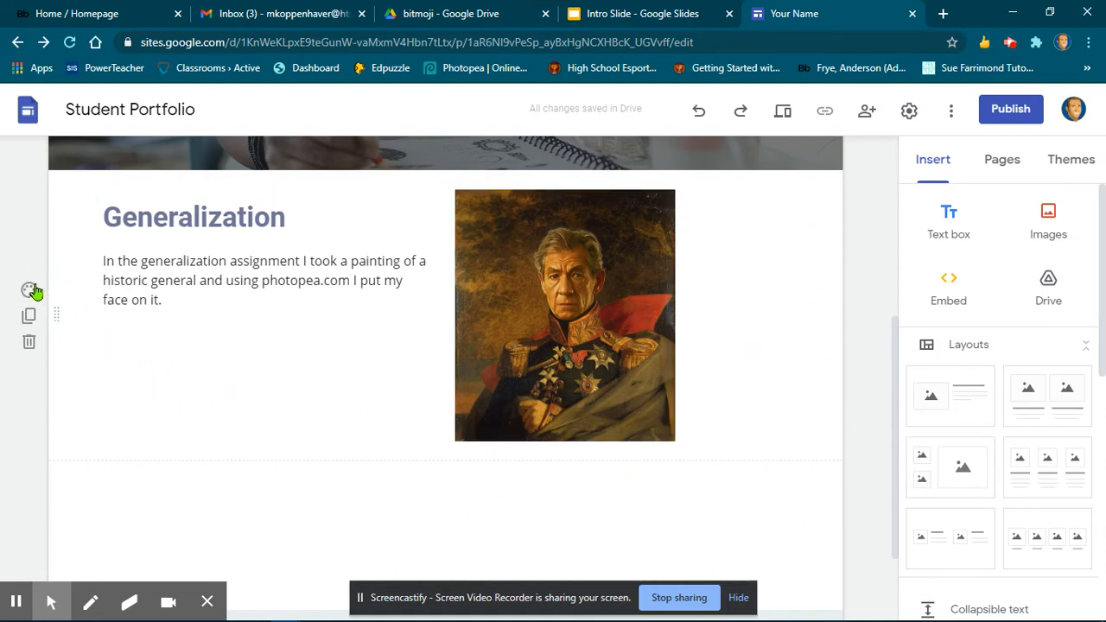
left_click(30, 291)
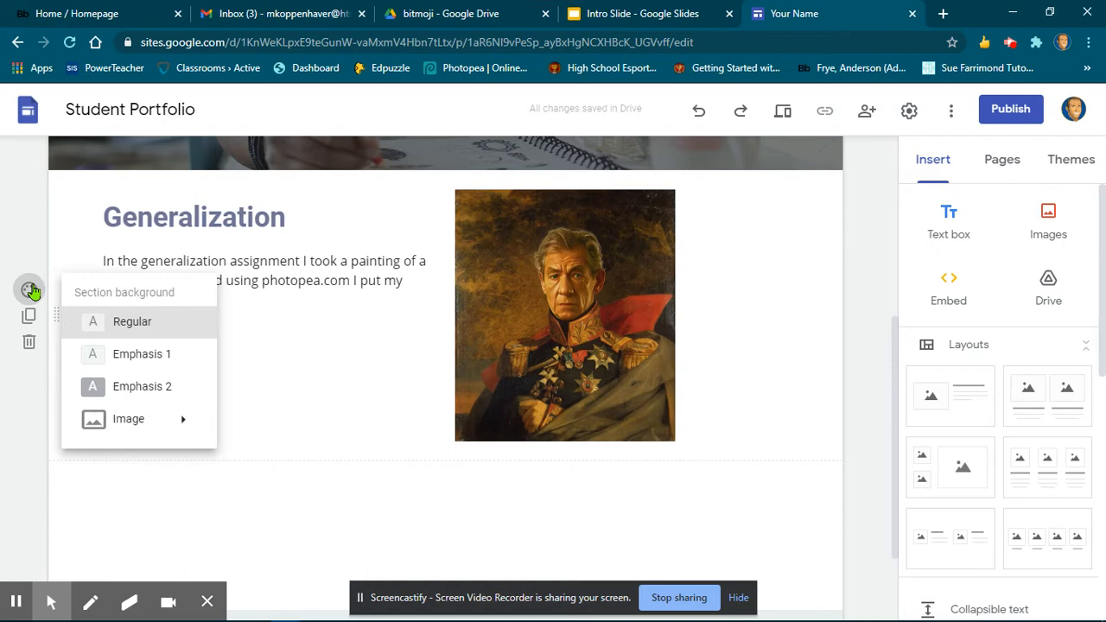
left_click(124, 354)
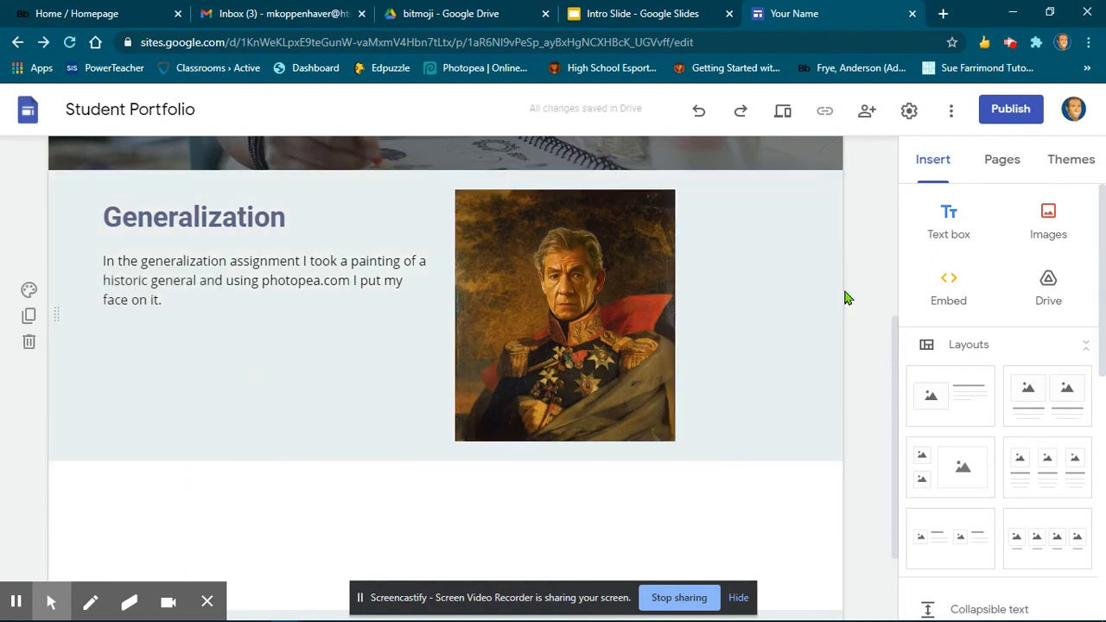
Step: Add a text box below the Generalization section with the Title-style heading "Post Card"
scroll(869, 289, "down", 1)
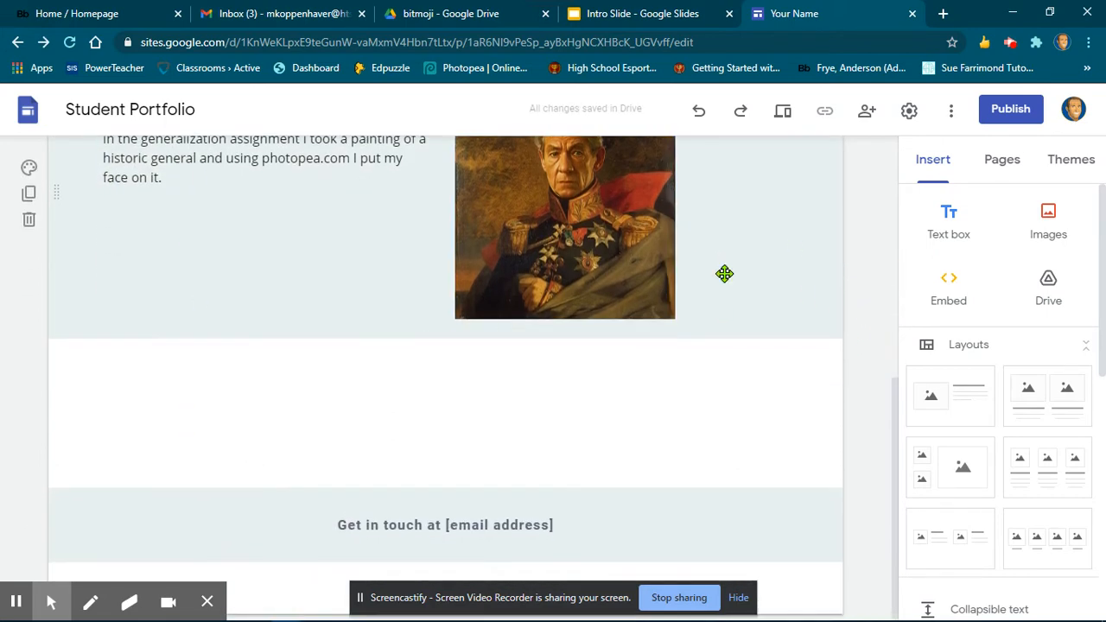
left_click(947, 218)
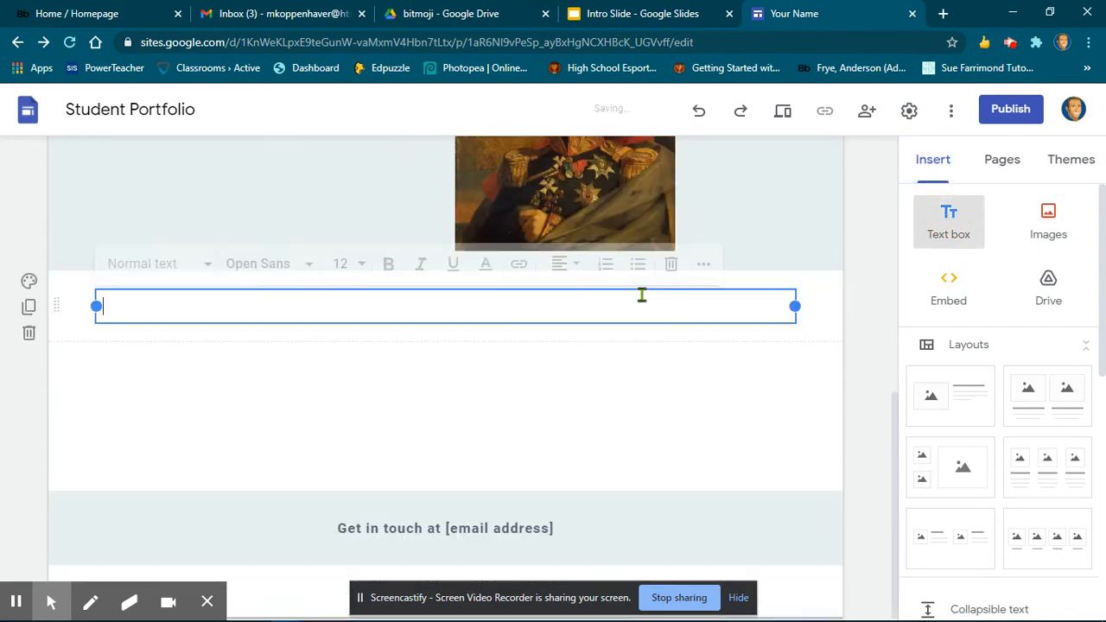
left_click(178, 264)
left_click(173, 308)
type("Post car")
key("BackSpace")
key("BackSpace")
key("BackSpace")
type("Card")
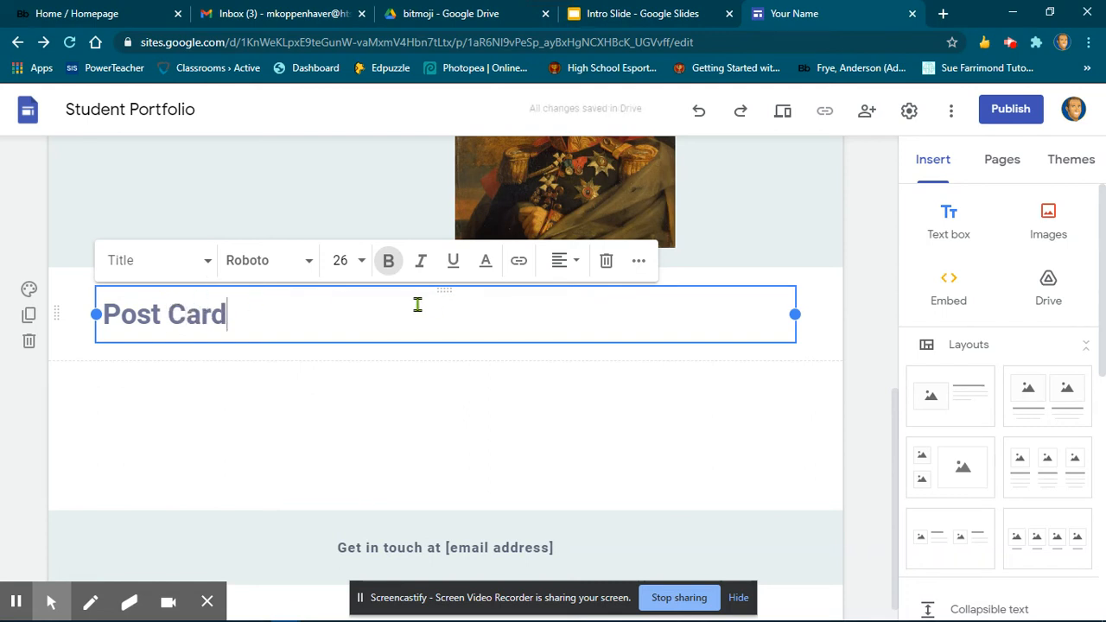
Step: Narrow the Post Card text box to the section's right half and add "In the post card assignment..." below its heading
left_click(98, 313)
left_click_drag(350, 315, 456, 314)
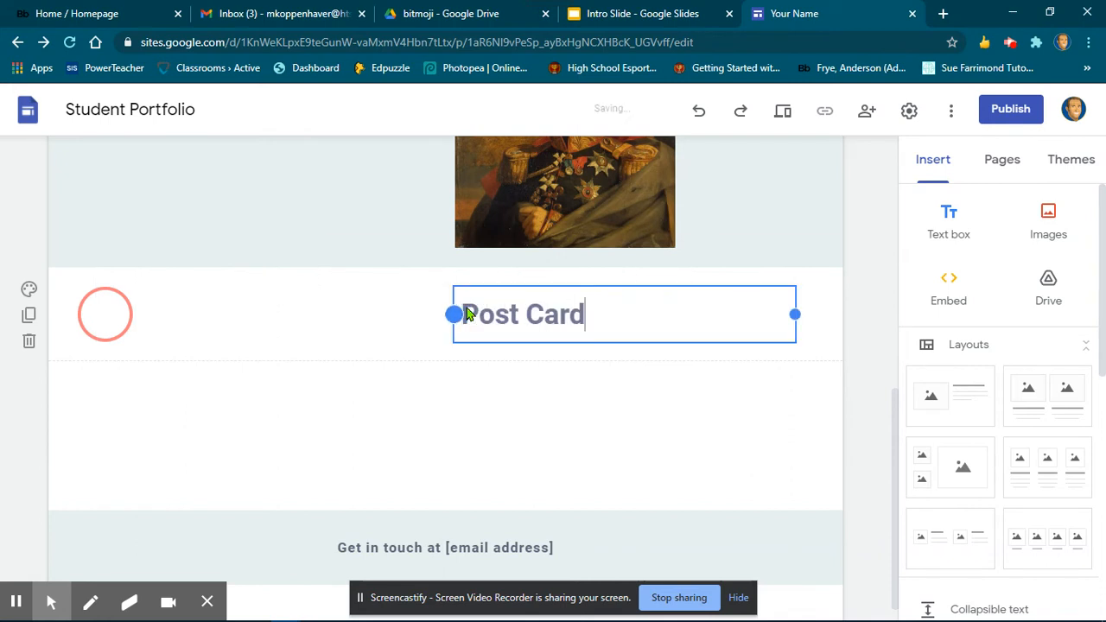
left_click(611, 314)
key("Return")
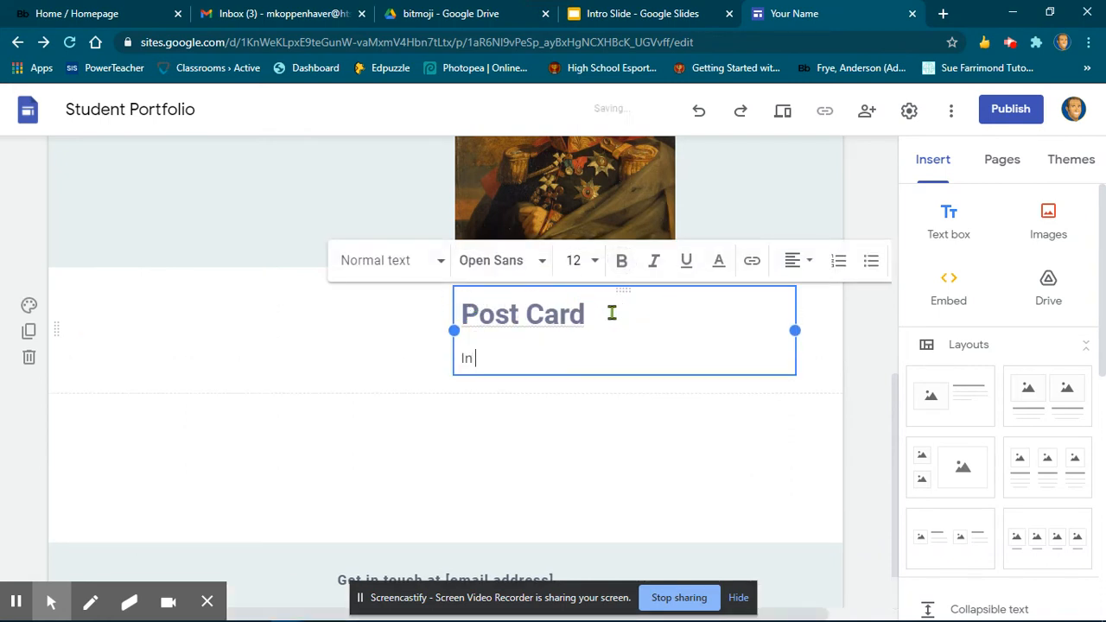
type("In the post card assignment...")
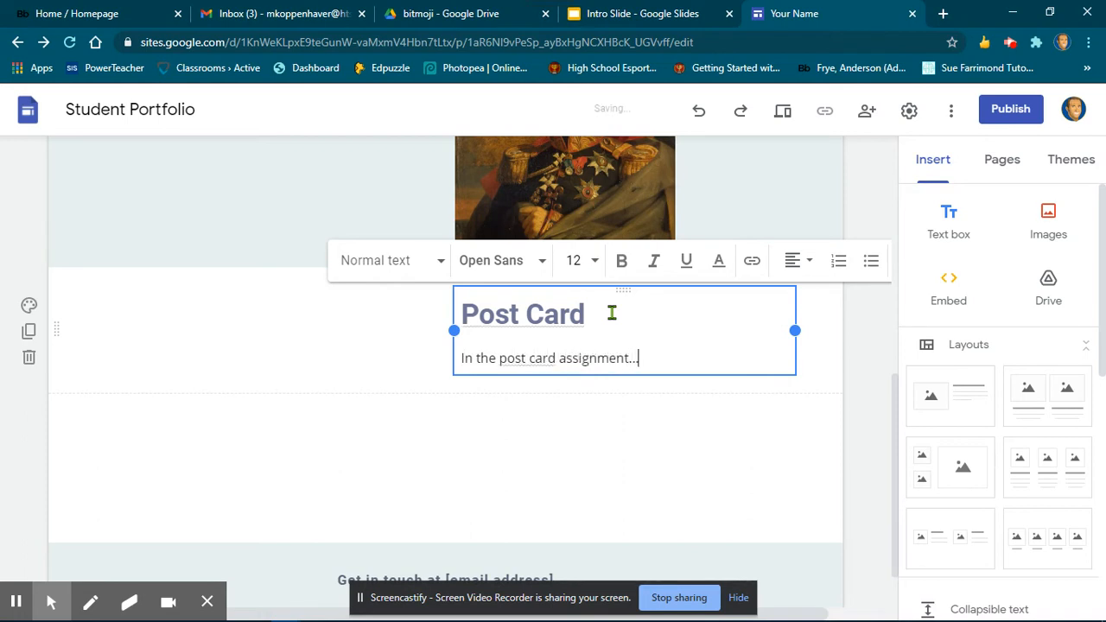
left_click(870, 319)
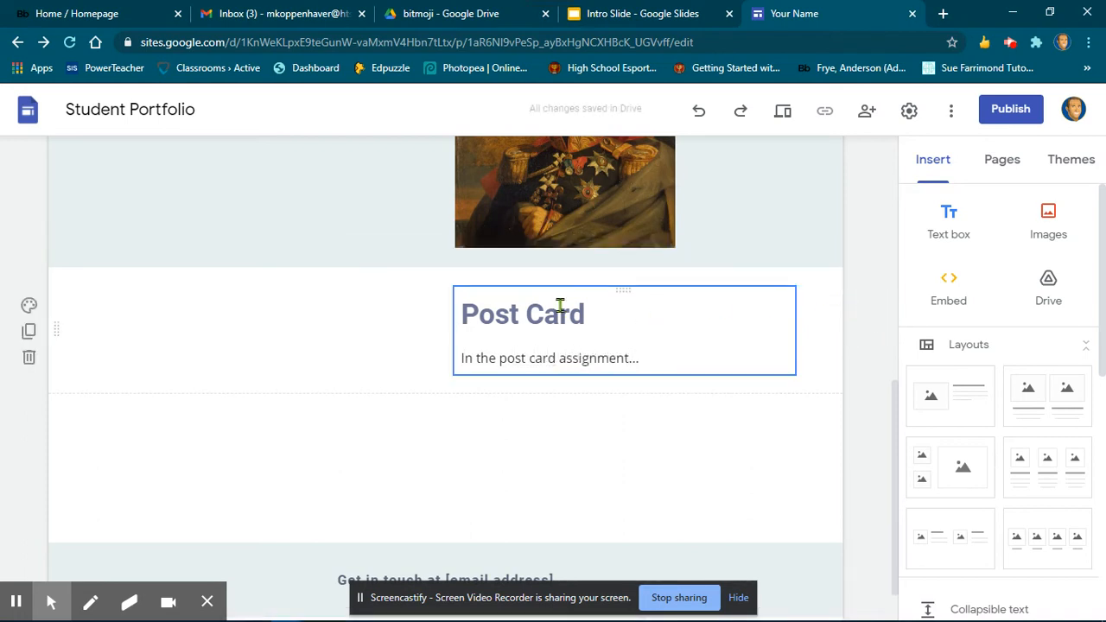
left_click(1049, 216)
left_click(1042, 281)
left_click(656, 205)
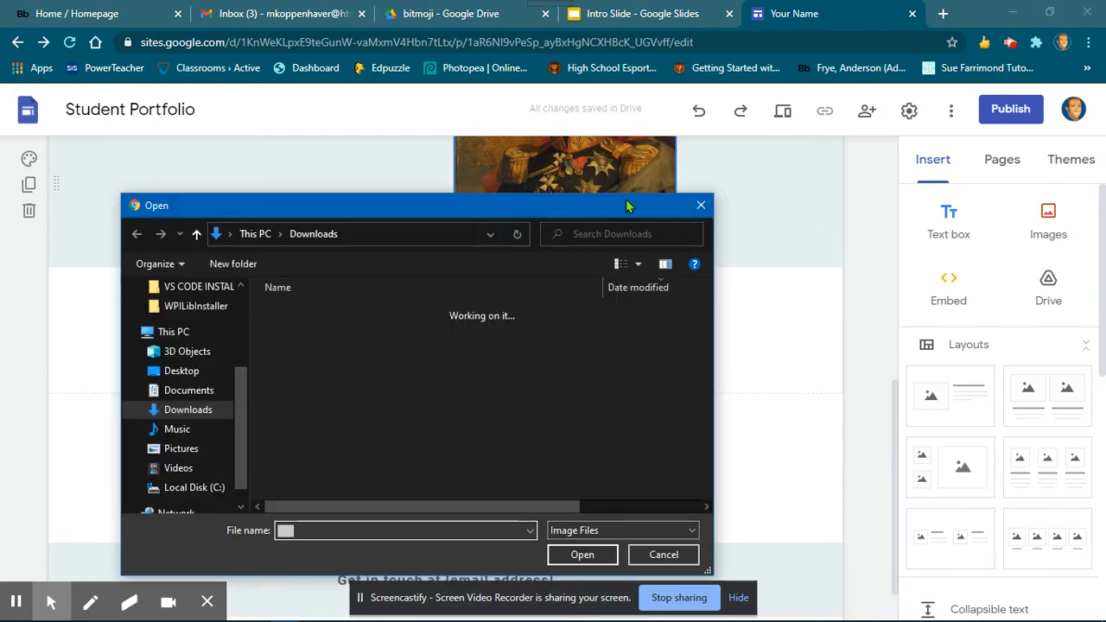
left_click(701, 206)
Step: Insert the 38_GoList_Nor… coastline image from the Drive folder Nottingham > Graphic Arts > Postcard
left_click(1048, 228)
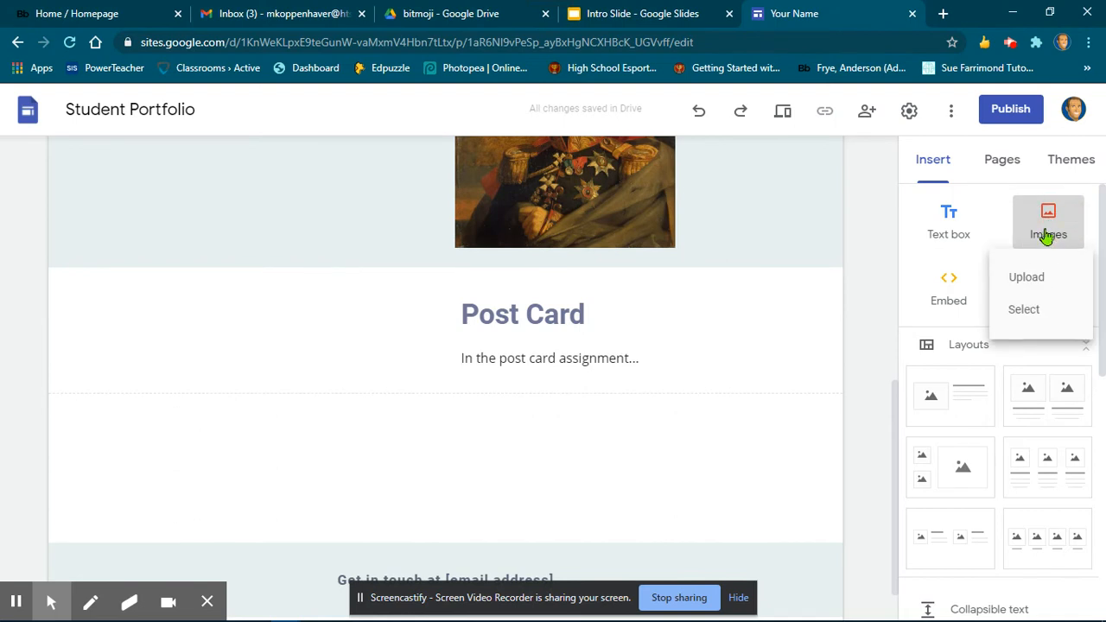
left_click(1025, 311)
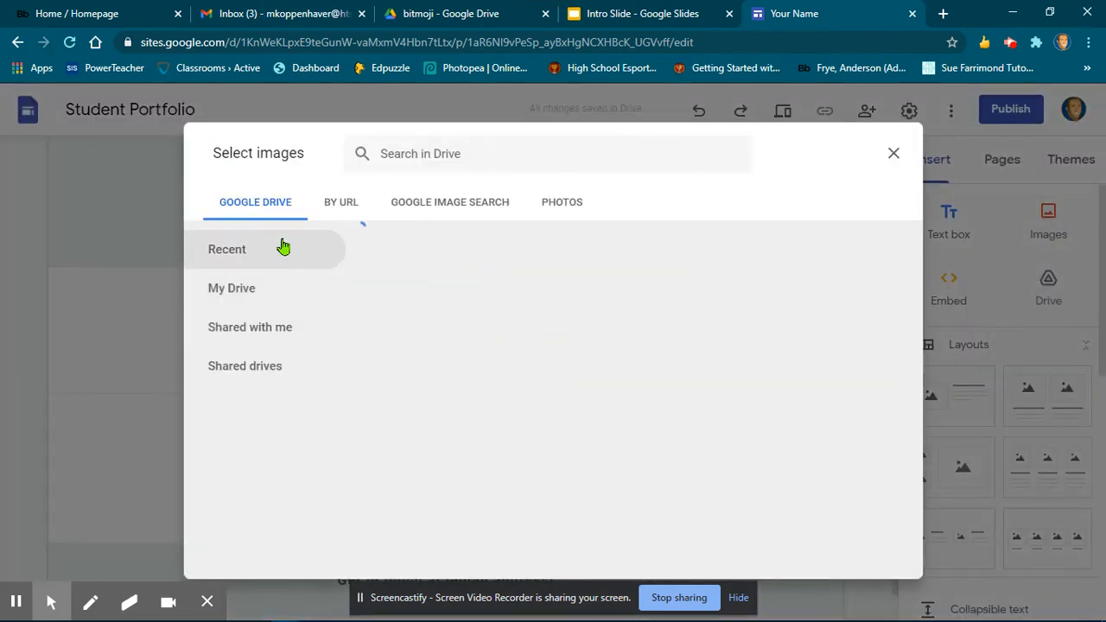
left_click(275, 291)
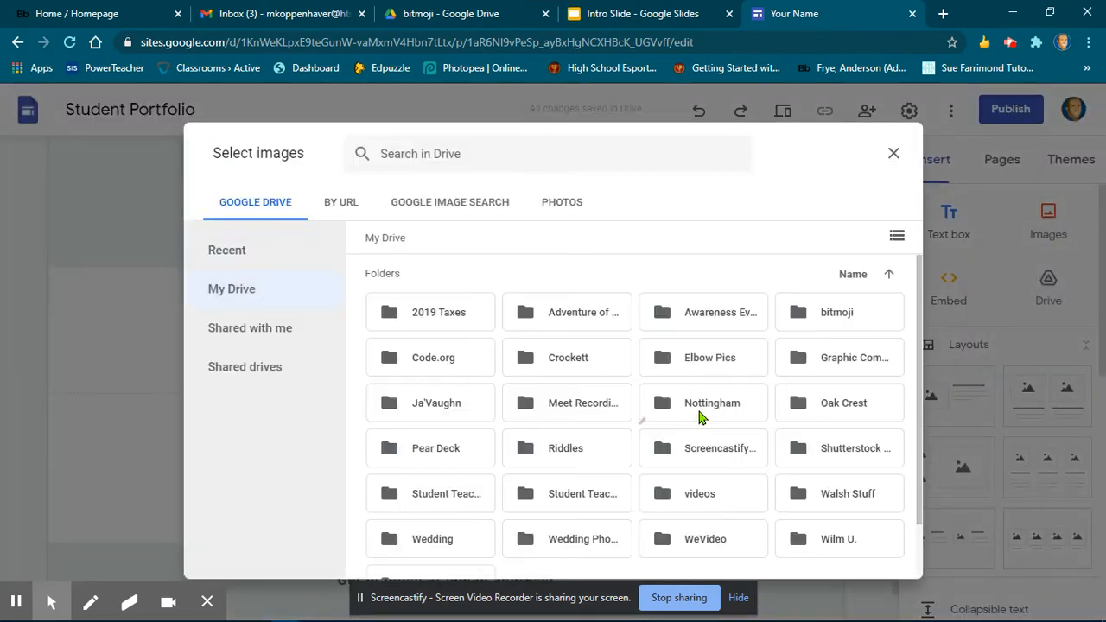
double_click(712, 403)
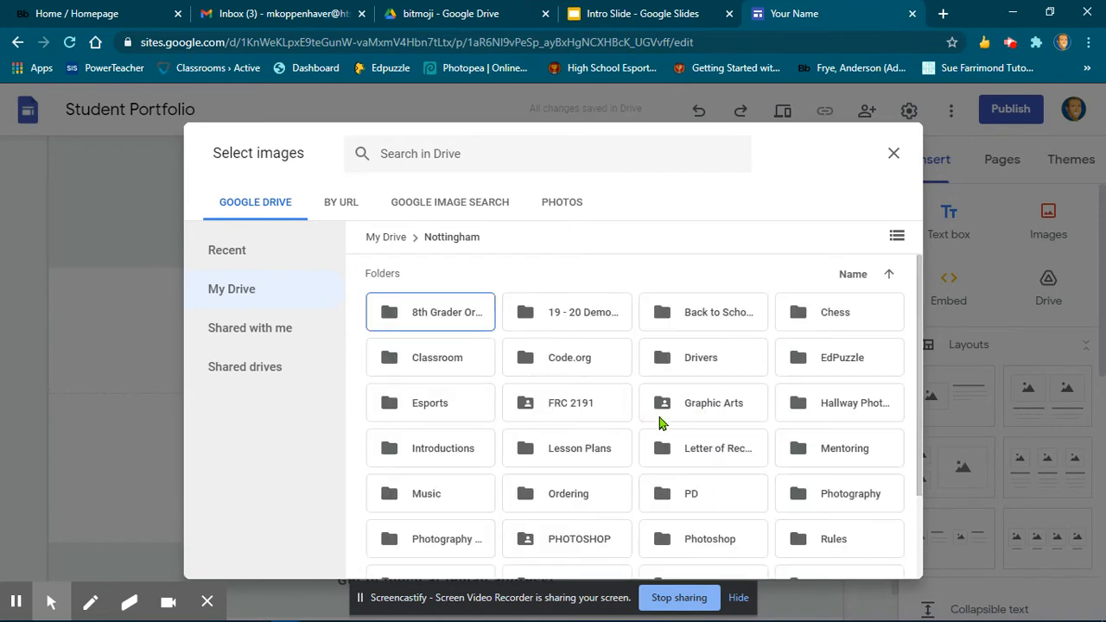
double_click(737, 413)
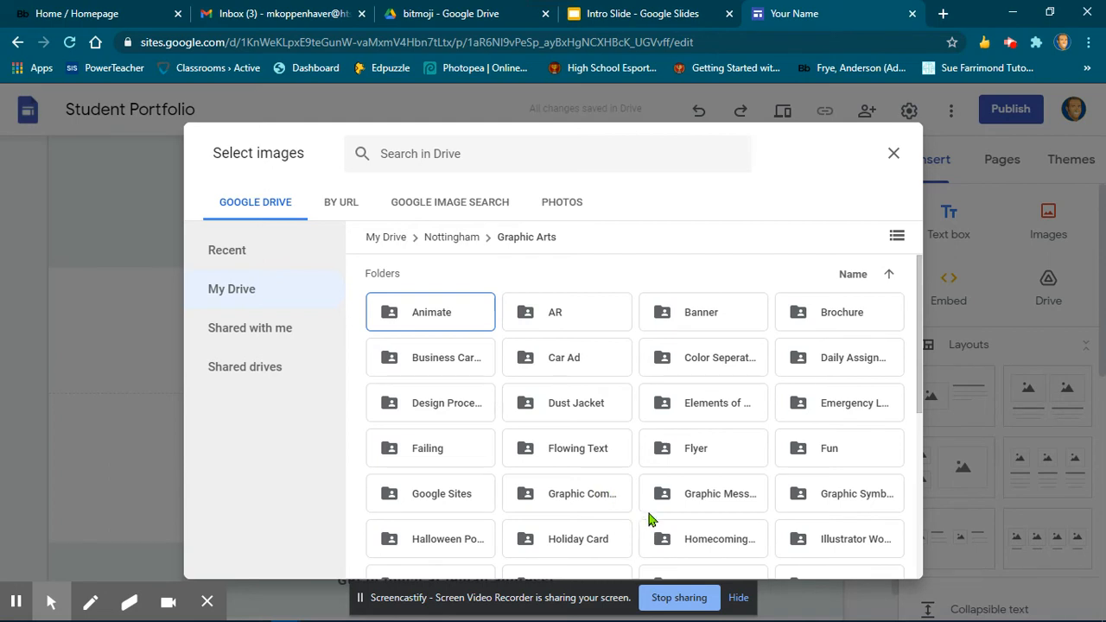
scroll(674, 477, "down", 3)
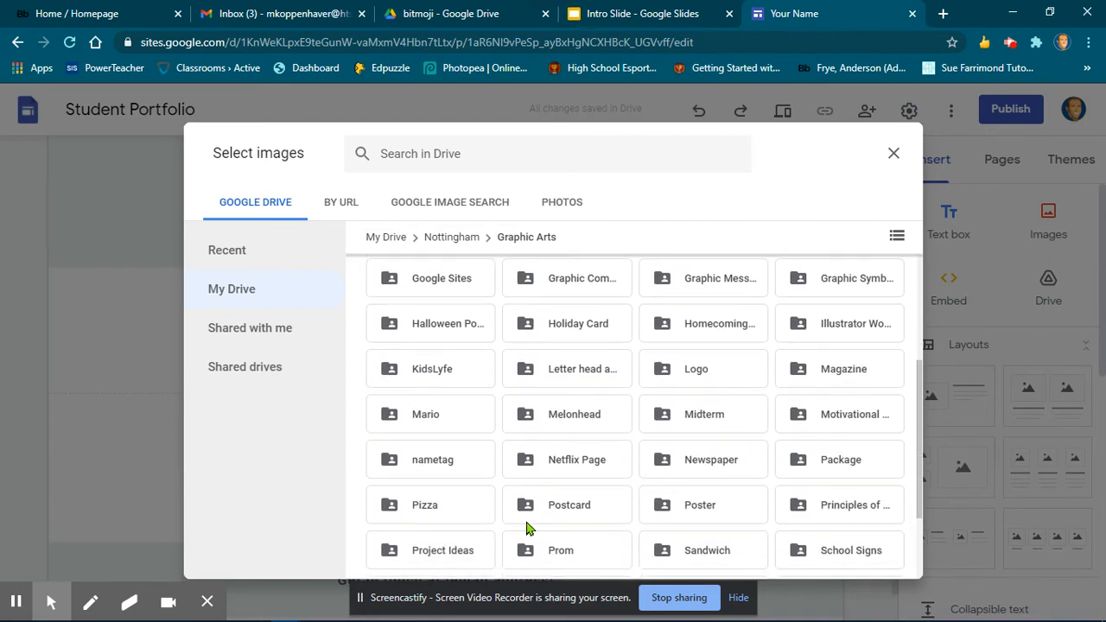
double_click(603, 516)
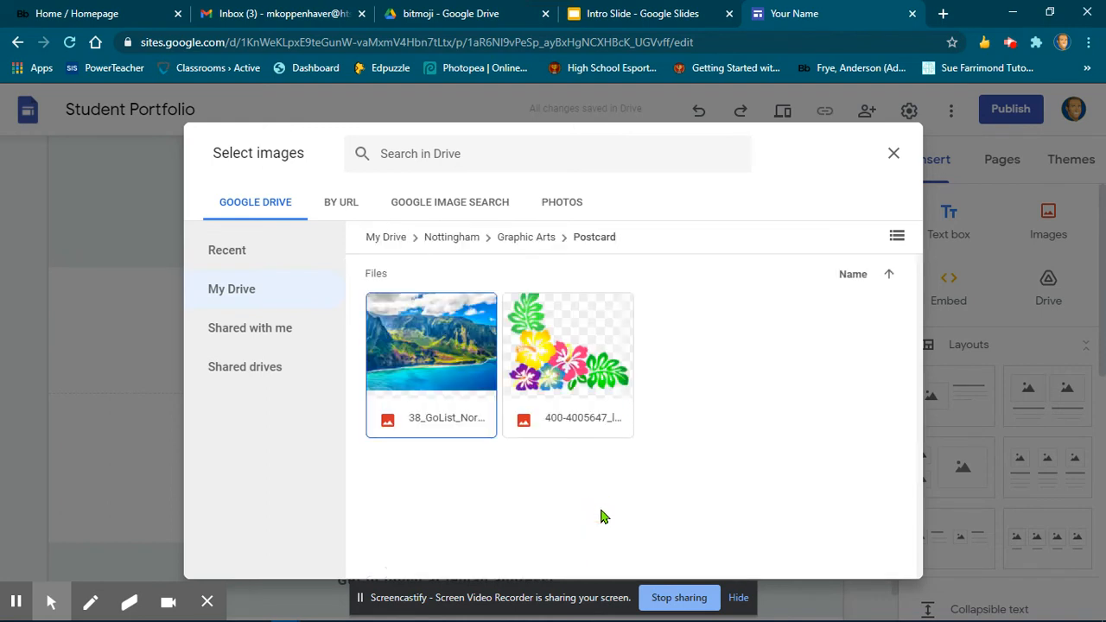
left_click(447, 404)
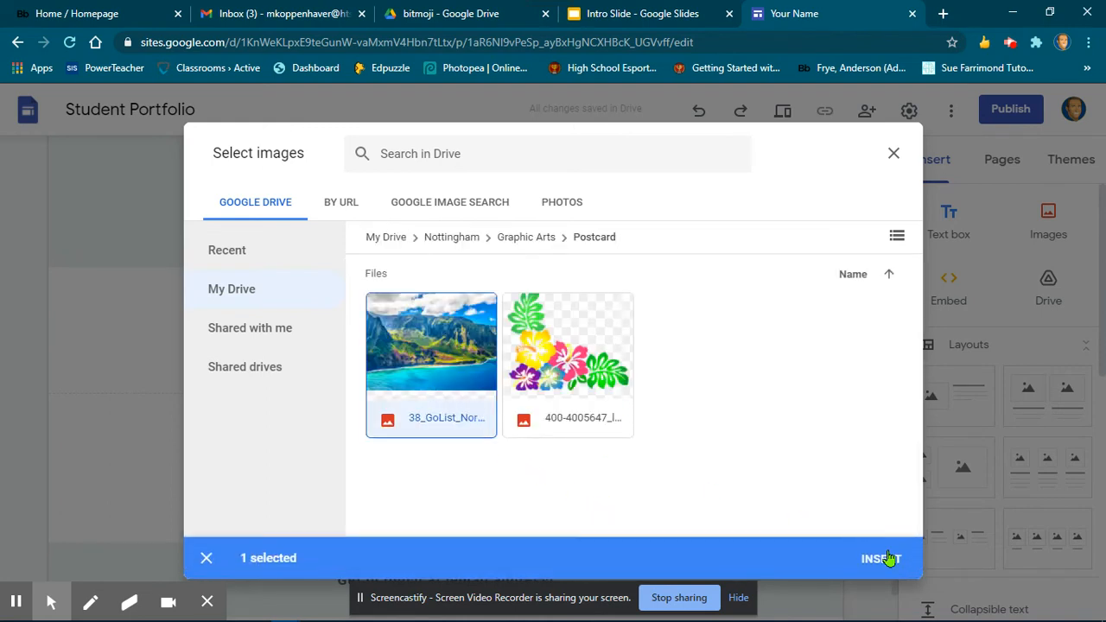
left_click(890, 558)
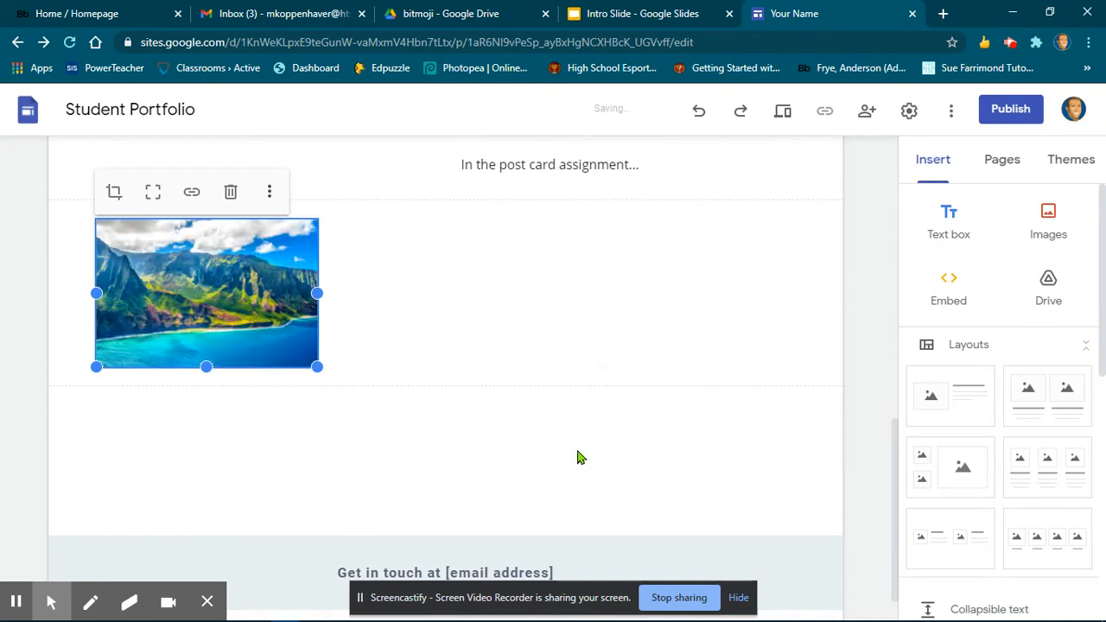
Step: Move the coastline image beside the Post Card text and set that section's background to Emphasis 2
scroll(376, 394, "up", 1)
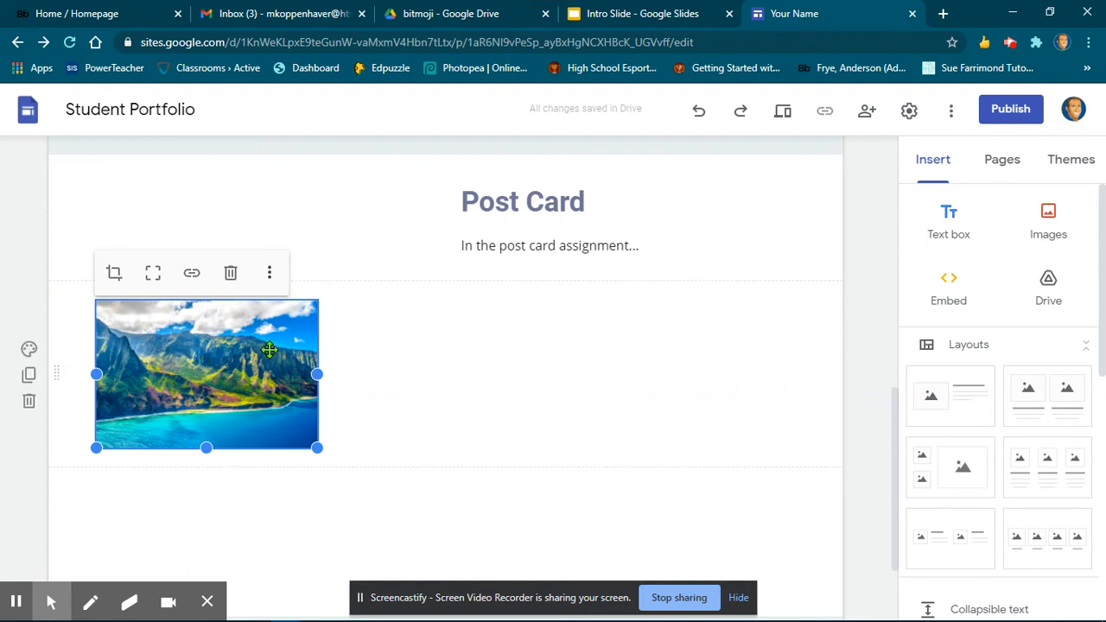
left_click_drag(186, 404, 176, 222)
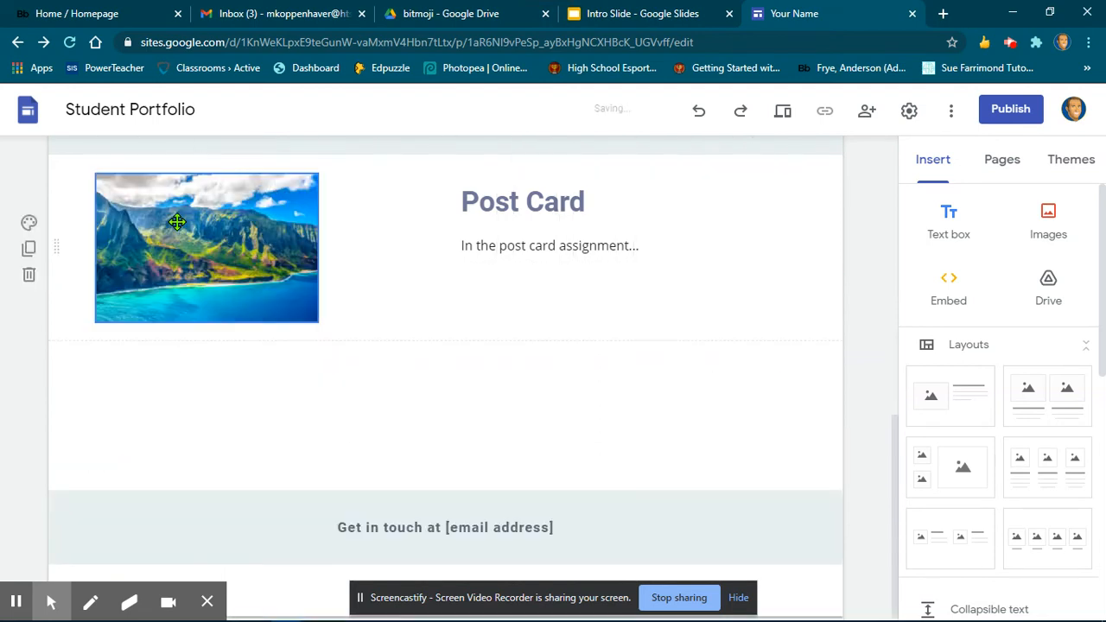
left_click(31, 225)
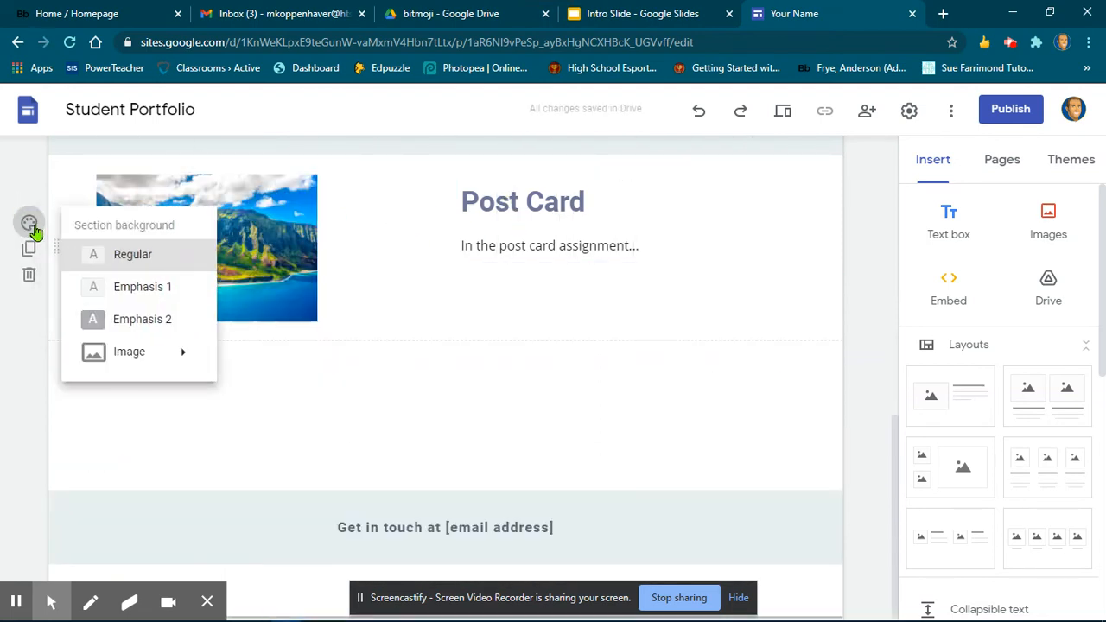
left_click(121, 319)
Step: Review the layout and backgrounds of the Generalization and Post Card sections on the class page
scroll(216, 324, "up", 4)
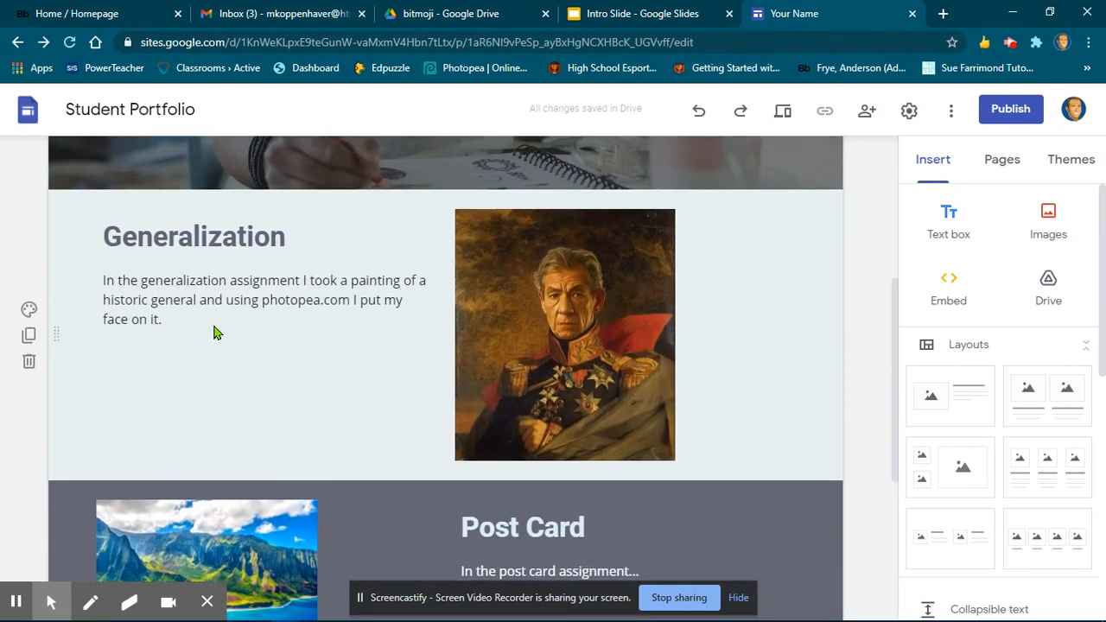
scroll(216, 333, "down", 2)
scroll(216, 333, "down", 3)
scroll(227, 407, "up", 2)
scroll(267, 349, "up", 2)
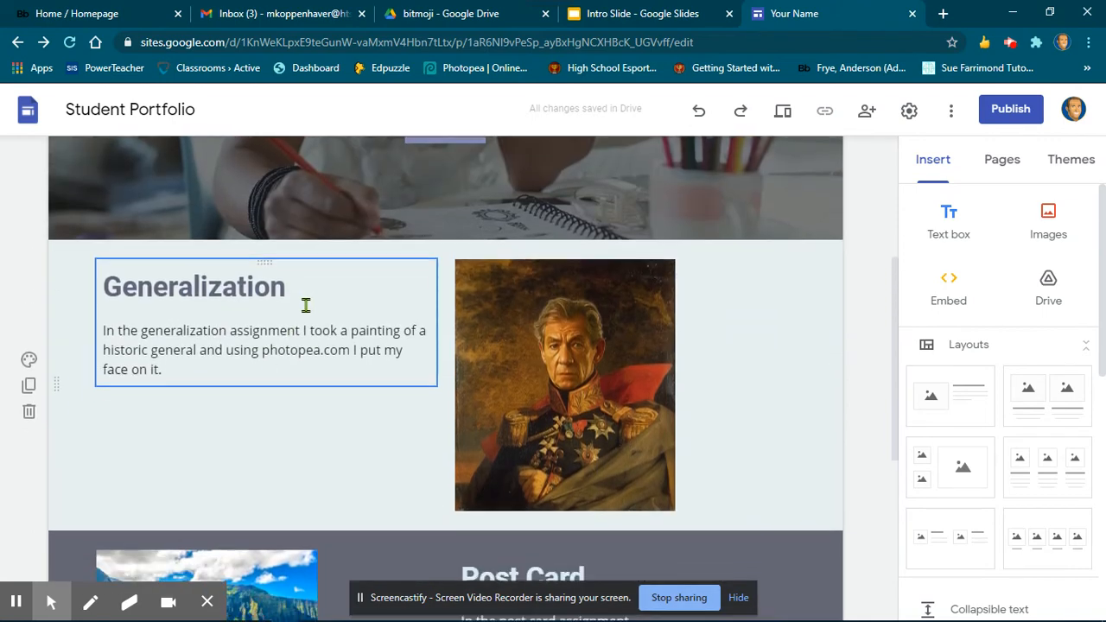
scroll(424, 395, "down", 2)
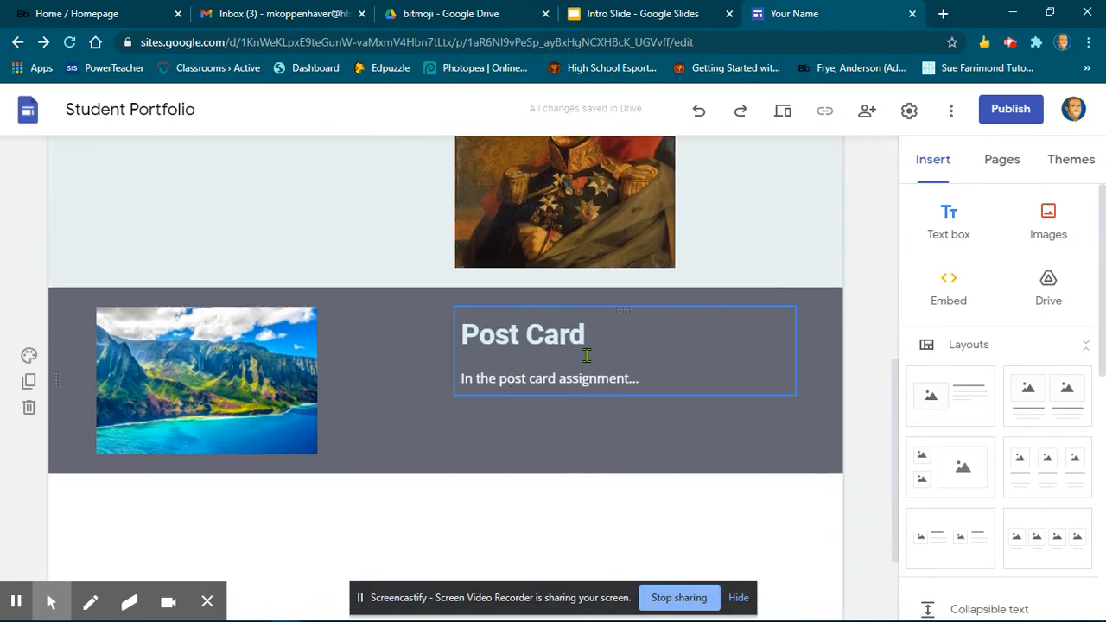
scroll(576, 356, "up", 2)
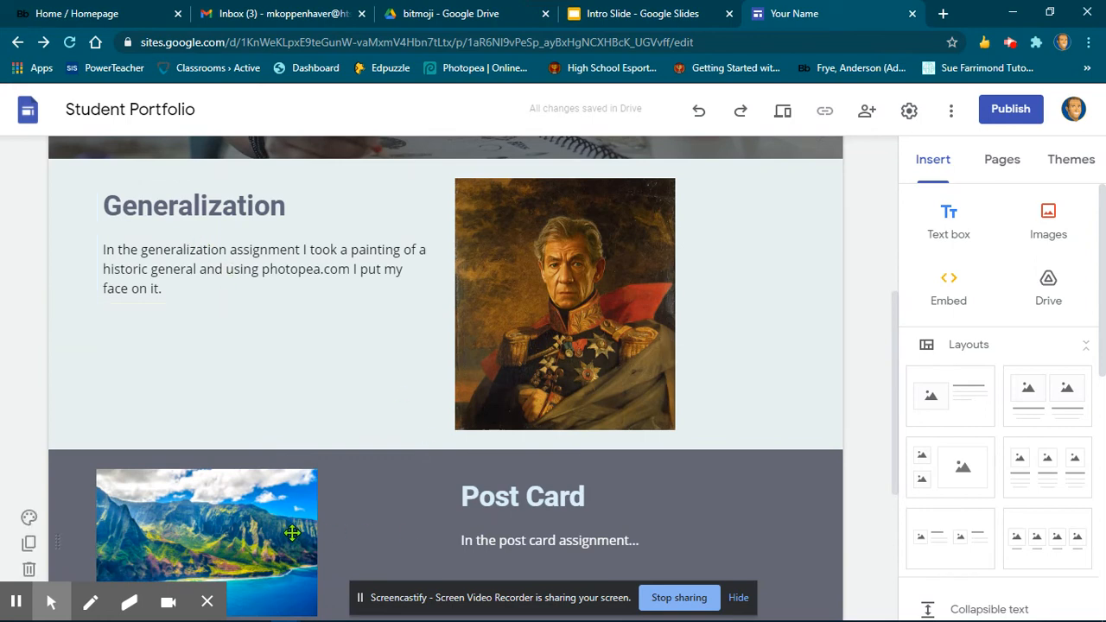
scroll(611, 420, "down", 1)
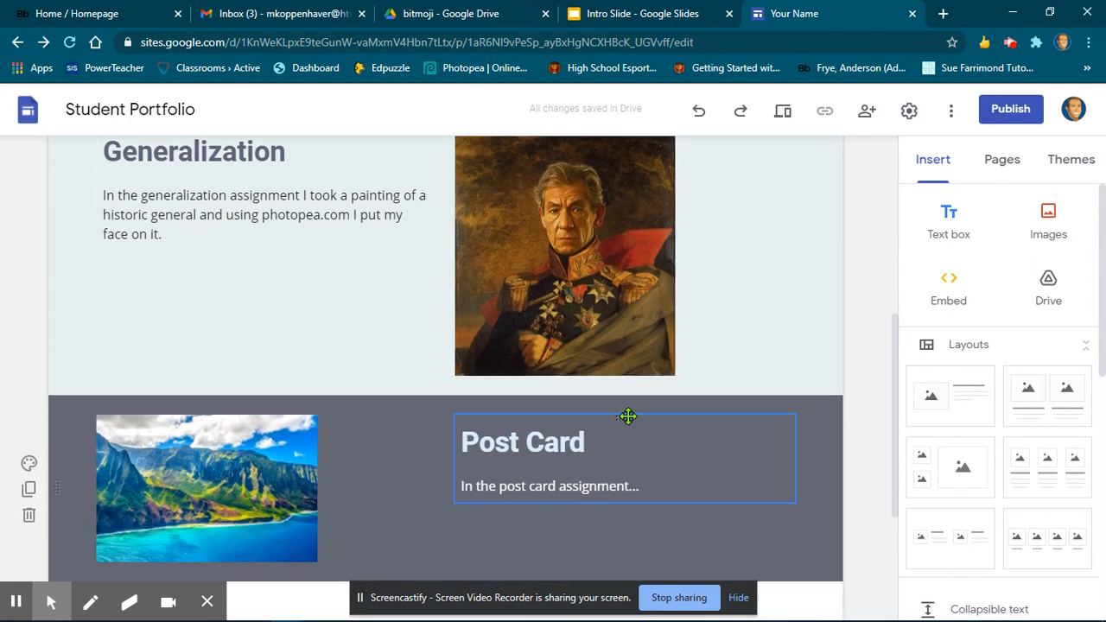
scroll(626, 388, "up", 2)
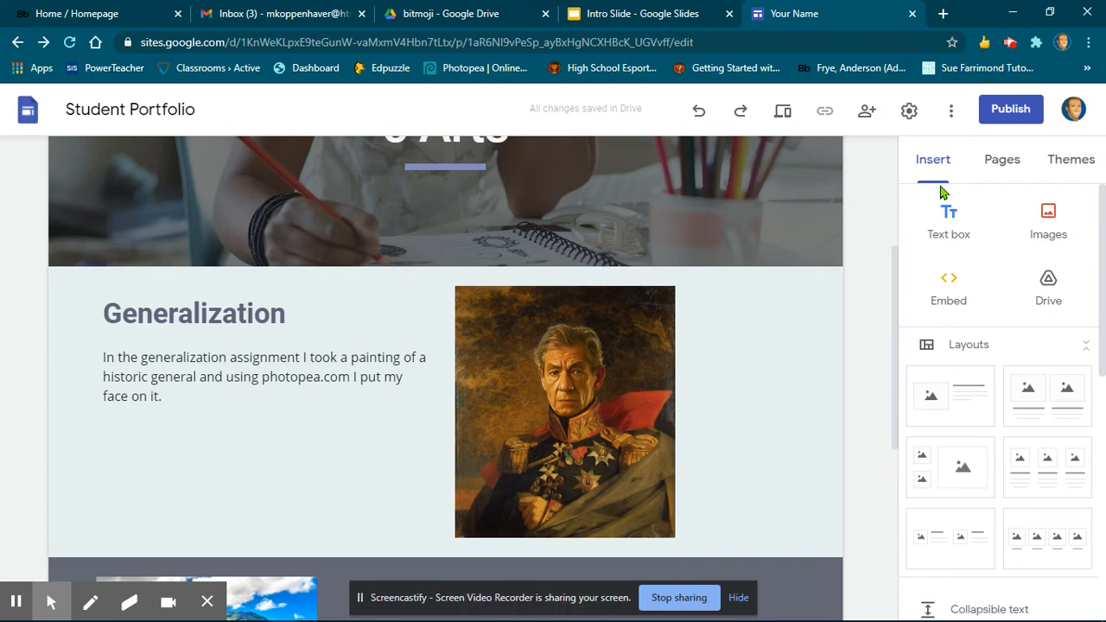
scroll(321, 380, "up", 2)
scroll(259, 415, "down", 1)
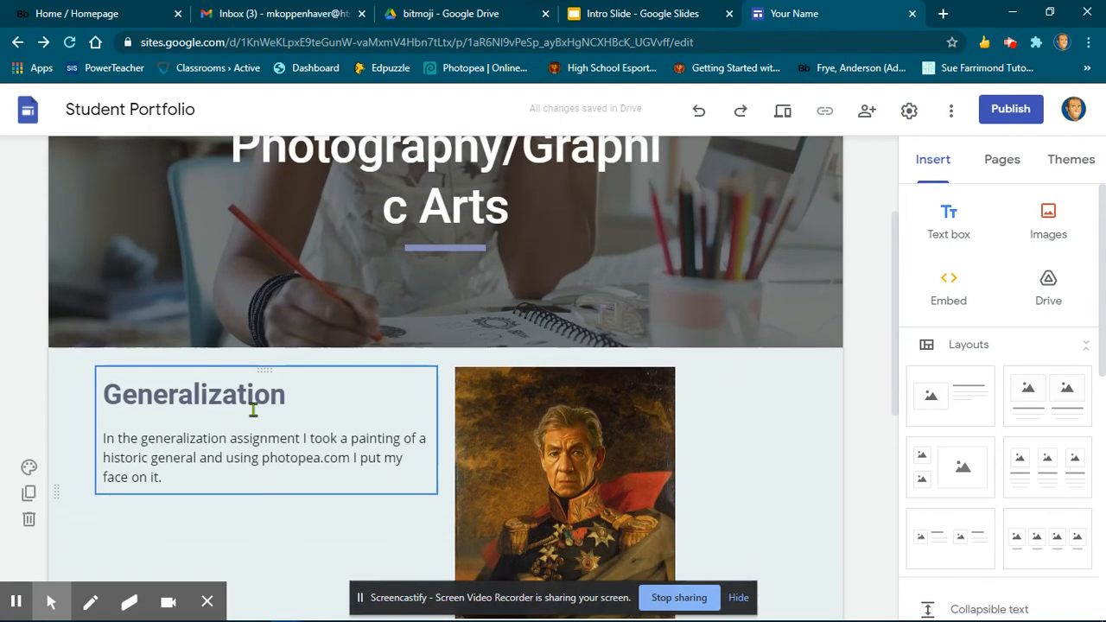
scroll(259, 399, "down", 1)
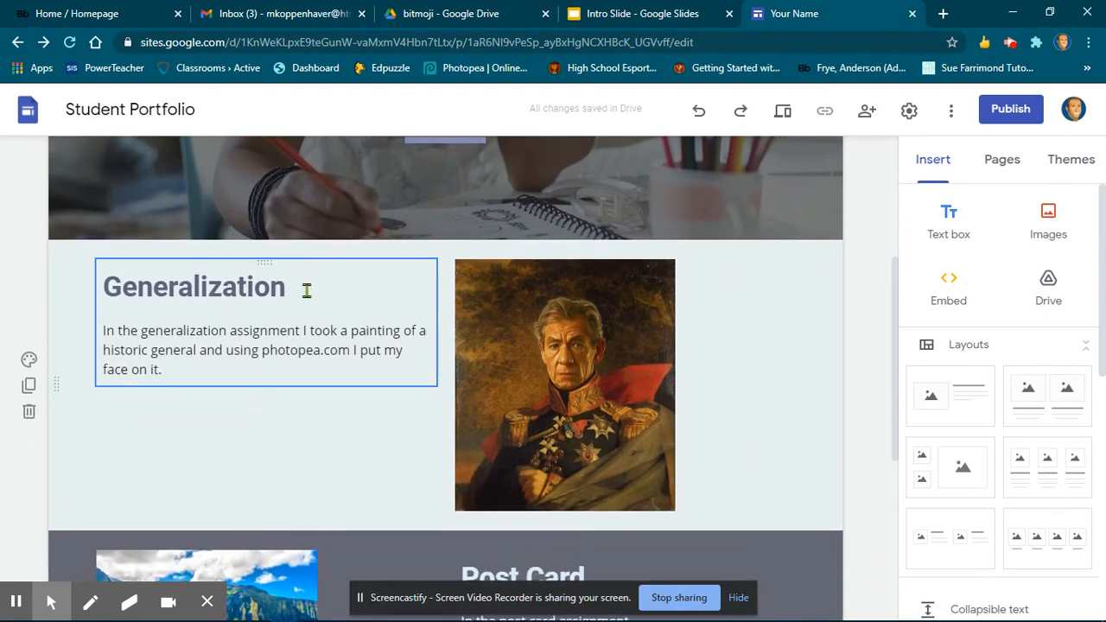
Step: Add a subpage named "Generalization" under the Digital Photography/Graphic Arts page
left_click(1018, 160)
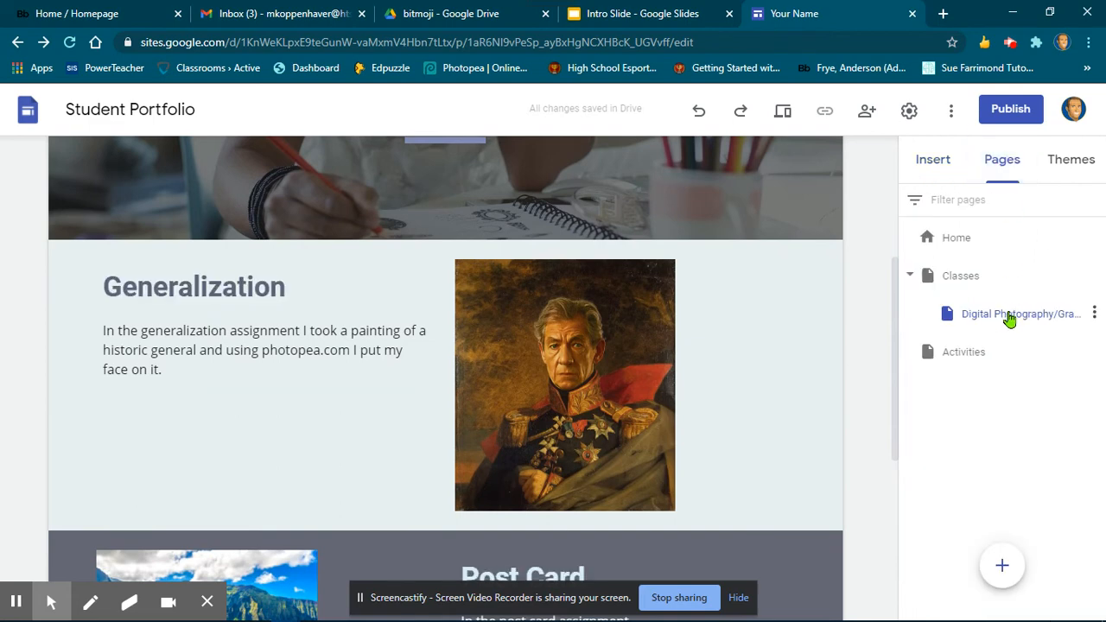
left_click(1094, 313)
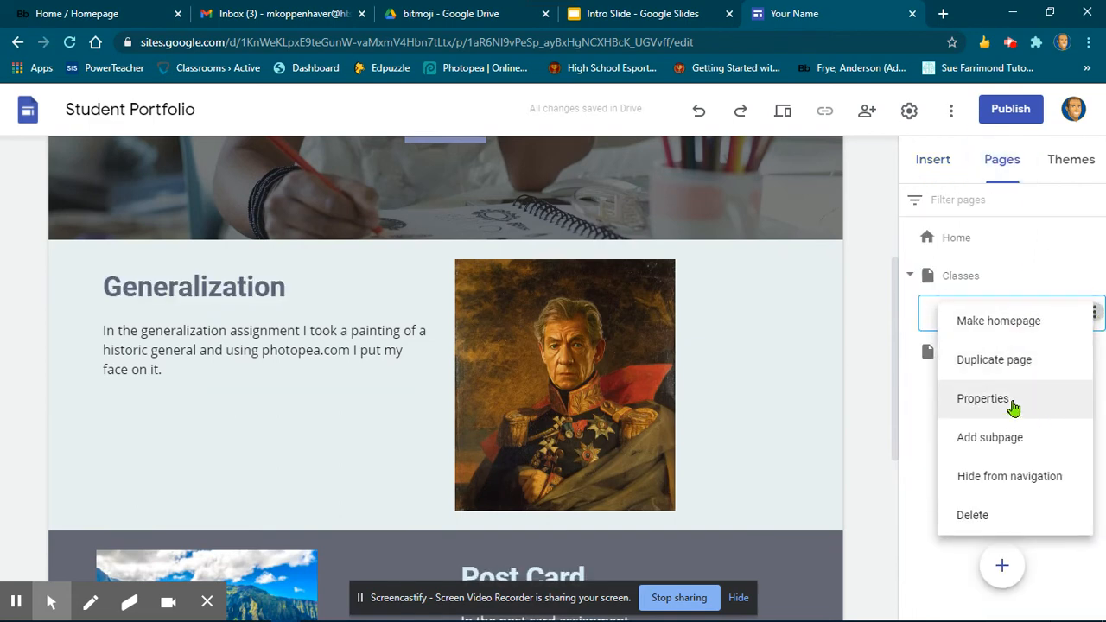
left_click(989, 437)
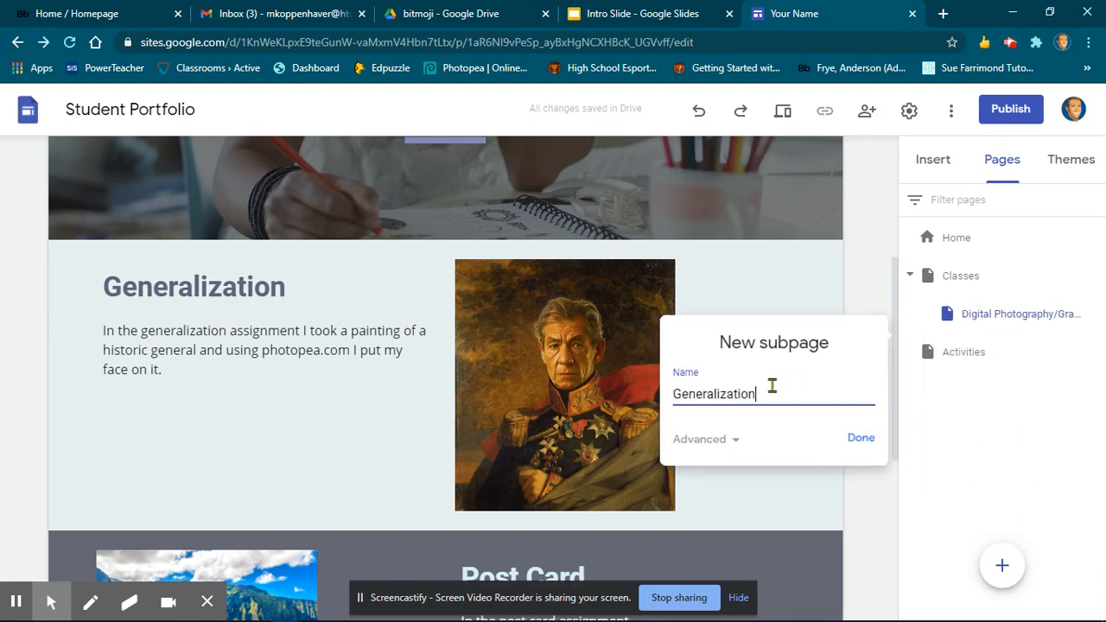
type("Generalization")
key("Return")
Step: Delete the portrait image from the Generalization section of the Digital Photography/Graphic Arts page
left_click(1030, 328)
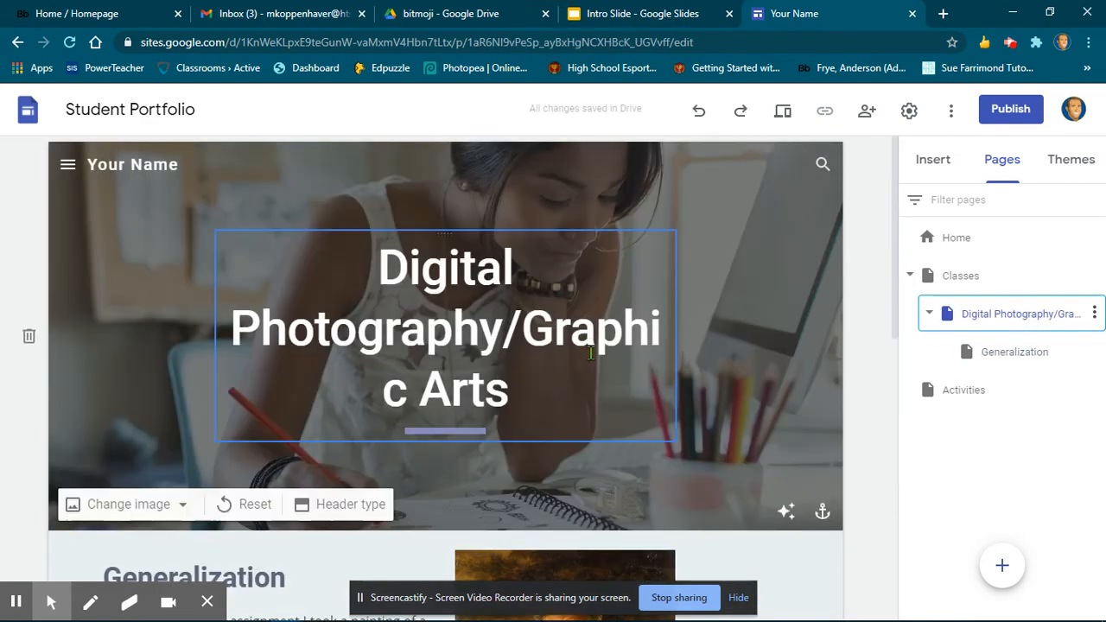
scroll(437, 424, "down", 3)
left_click(526, 323)
key("Delete")
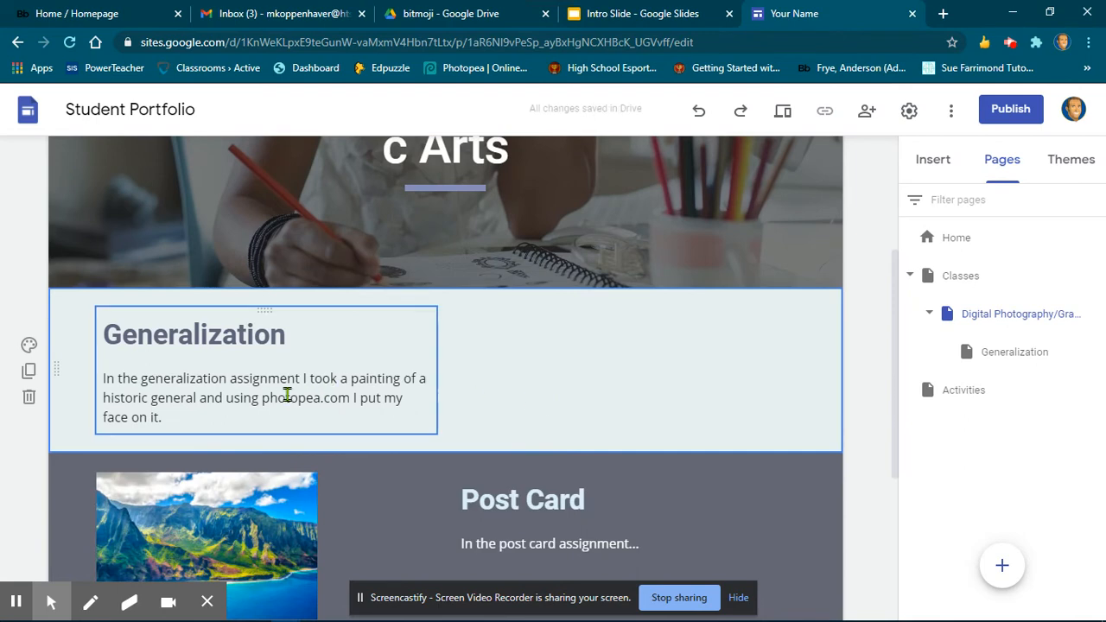
Step: Link the "Generalization" heading text to the site's Generalization page
left_click_drag(290, 337, 107, 335)
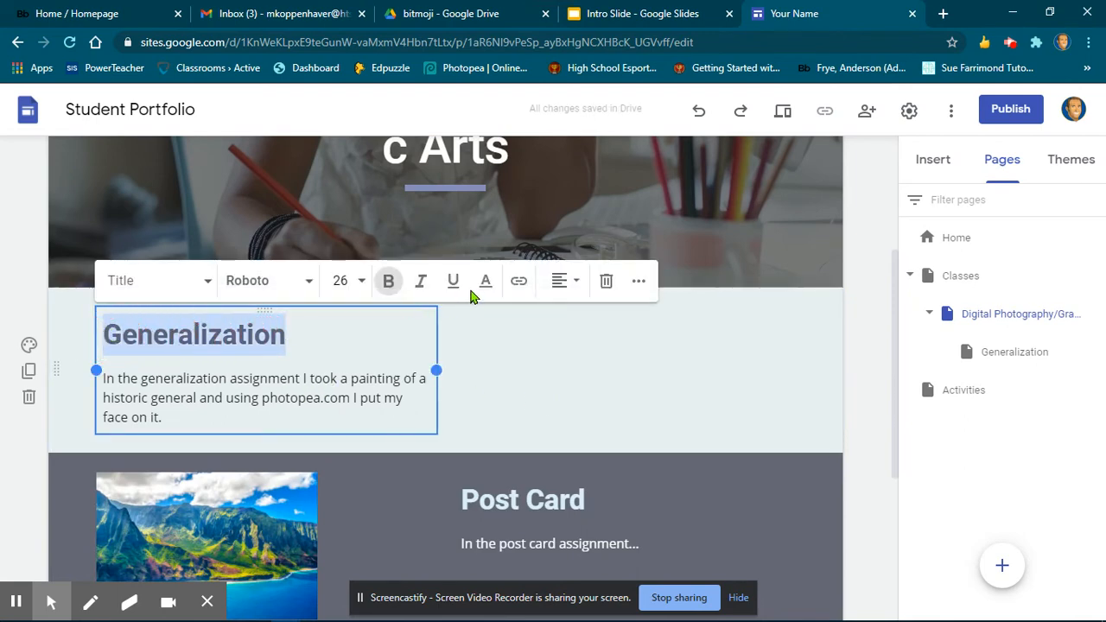
left_click(521, 286)
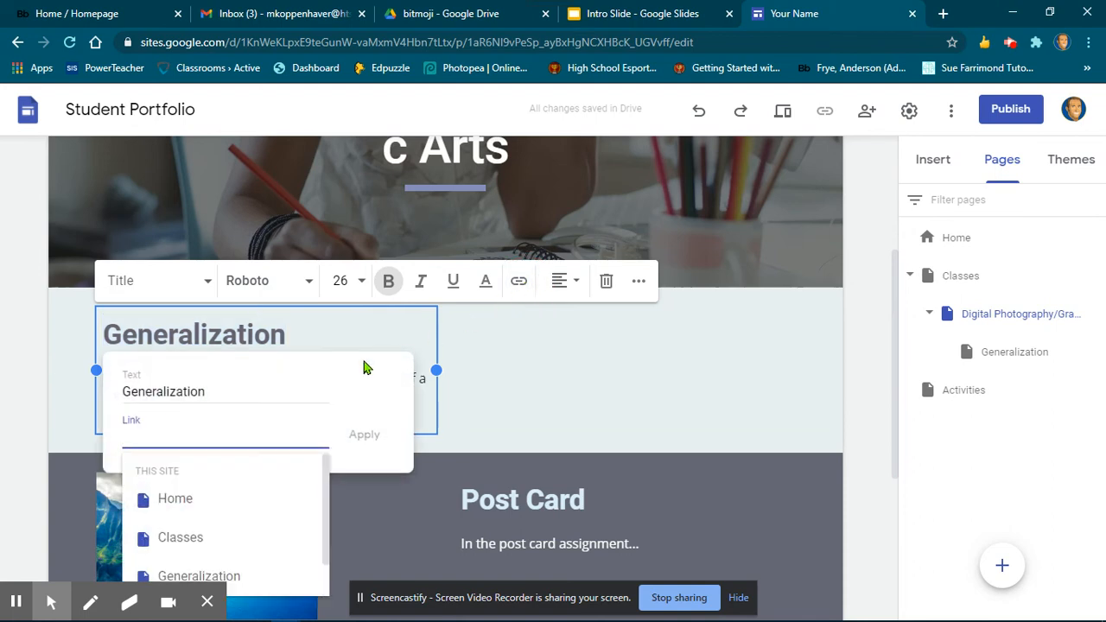
left_click(229, 575)
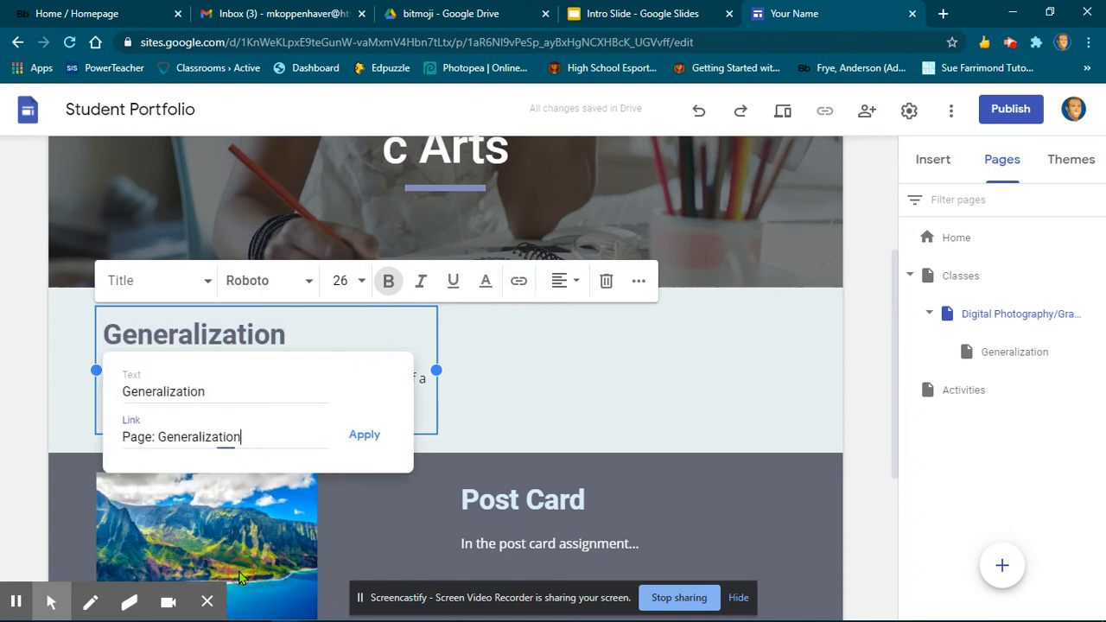
left_click(366, 434)
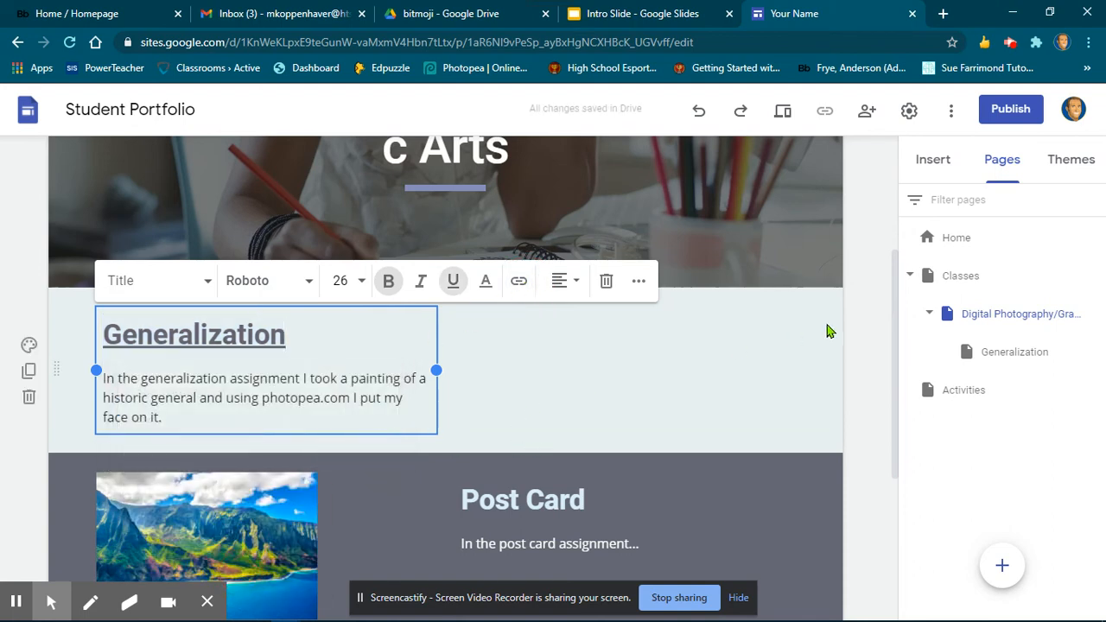
left_click(855, 305)
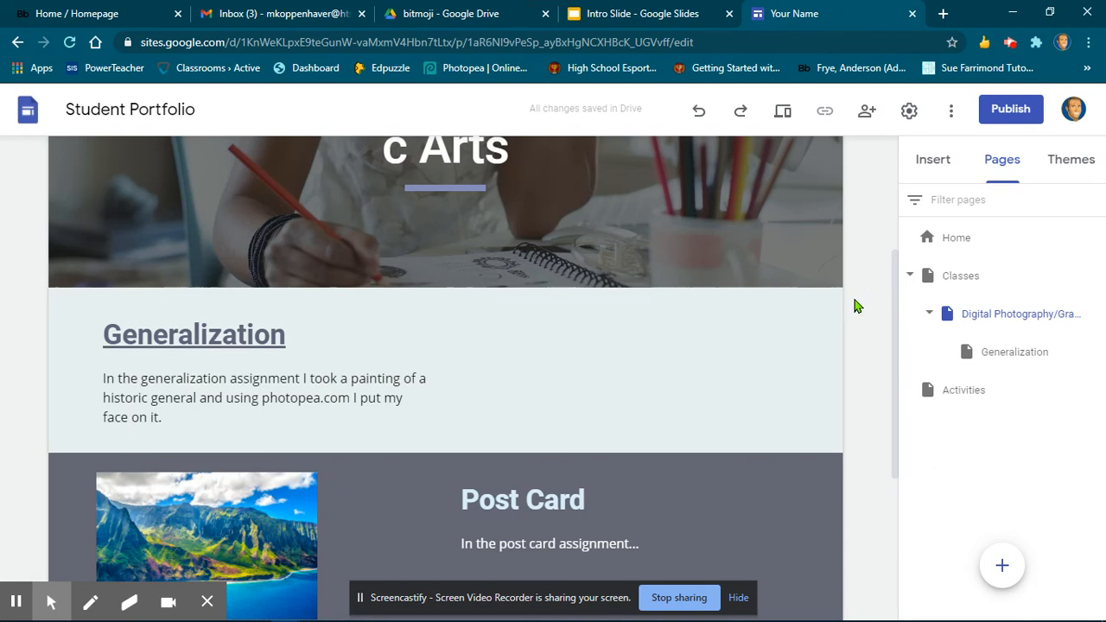
Step: Preview the site, follow the Generalization heading link to its subpage, and return to editing that page
left_click(783, 112)
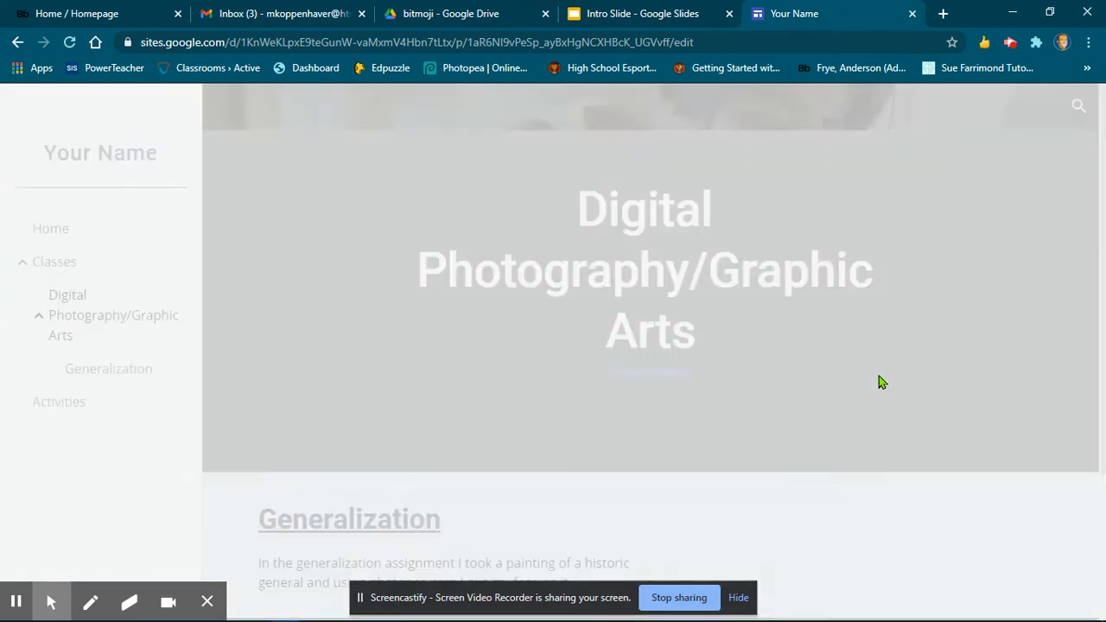
scroll(382, 450, "down", 1)
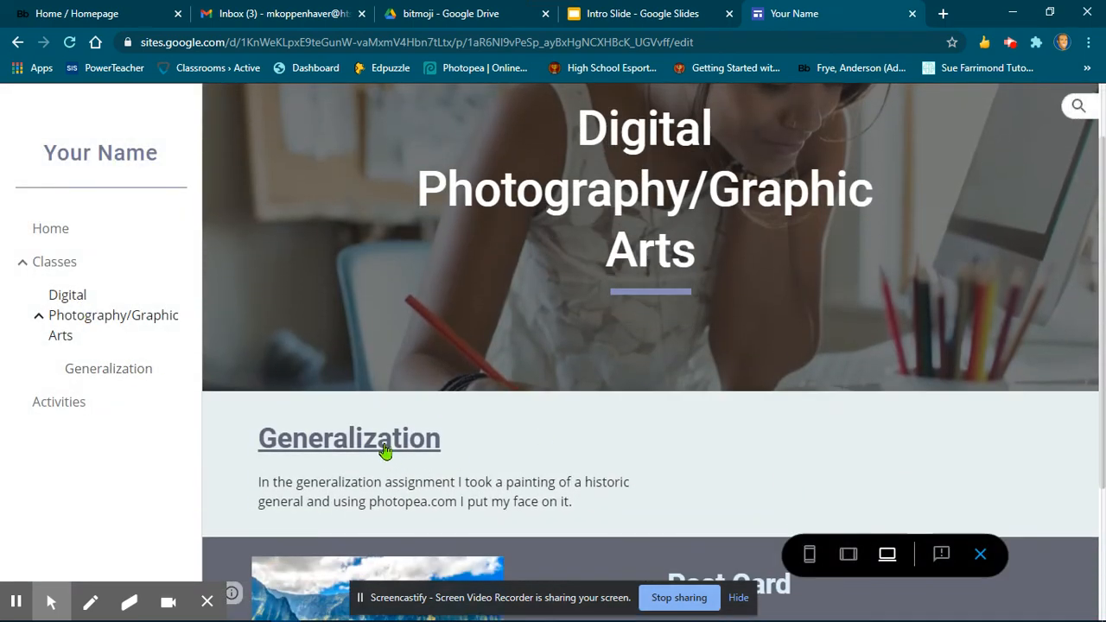
left_click(378, 448)
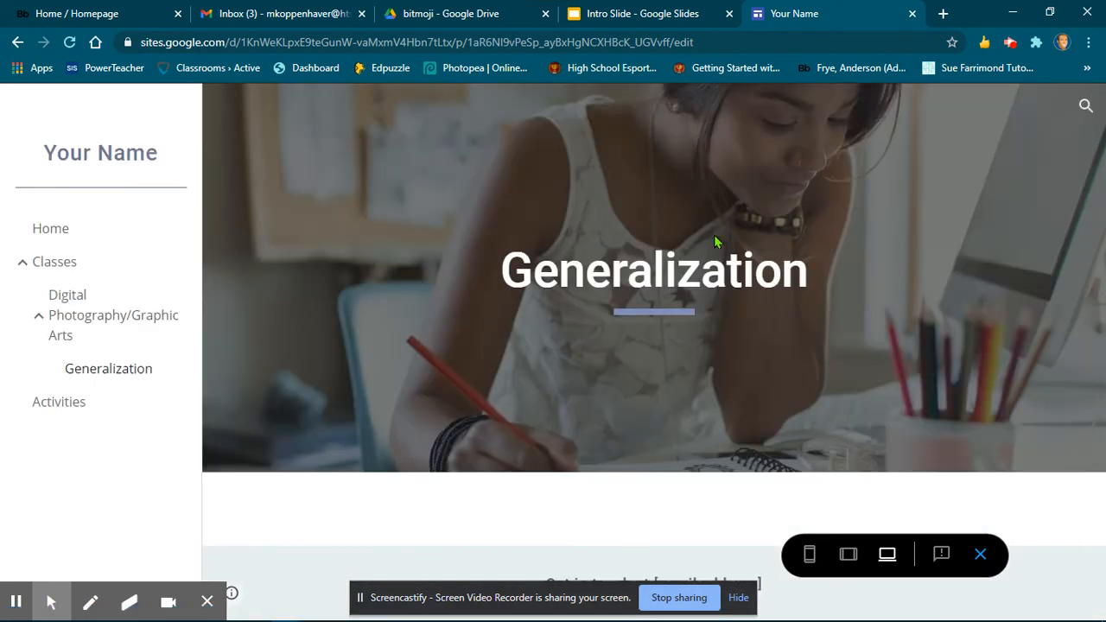
left_click(979, 553)
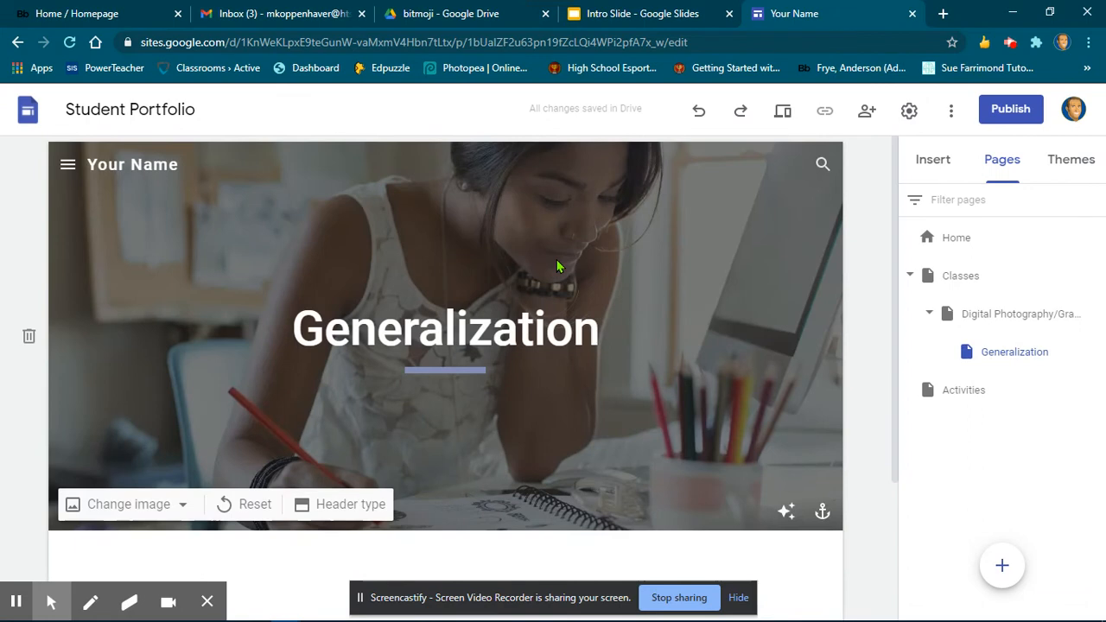
scroll(431, 461, "down", 2)
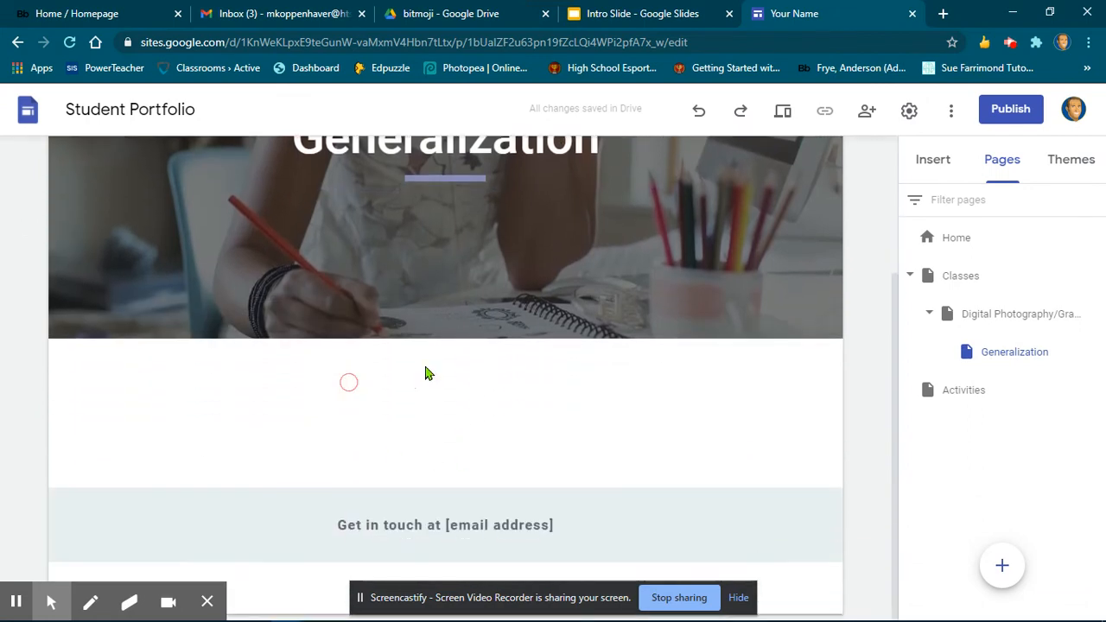
Step: Insert the "23-digital-paint..." portrait from the Drive folder Nottingham > Photography > Generalization into the Generalization page
left_click(928, 161)
left_click(1052, 229)
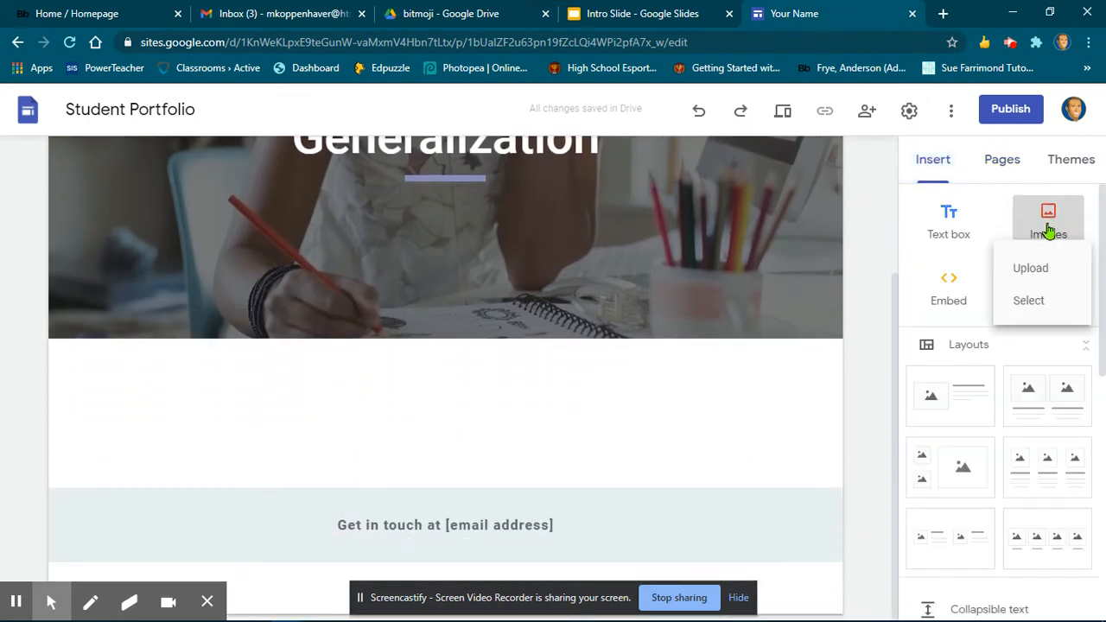
left_click(1037, 316)
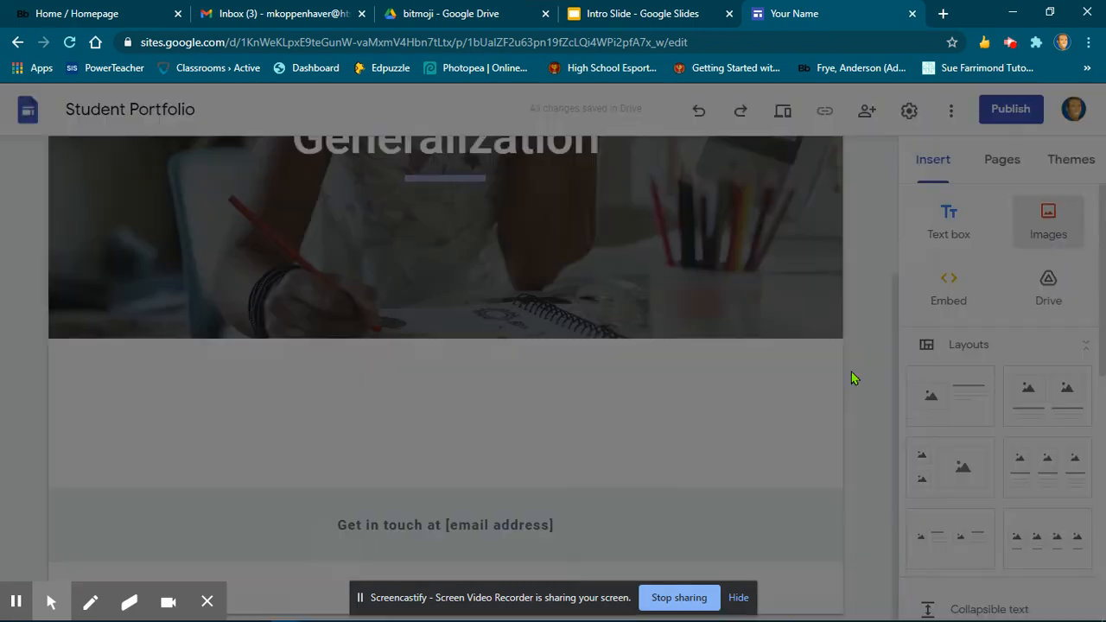
left_click(270, 298)
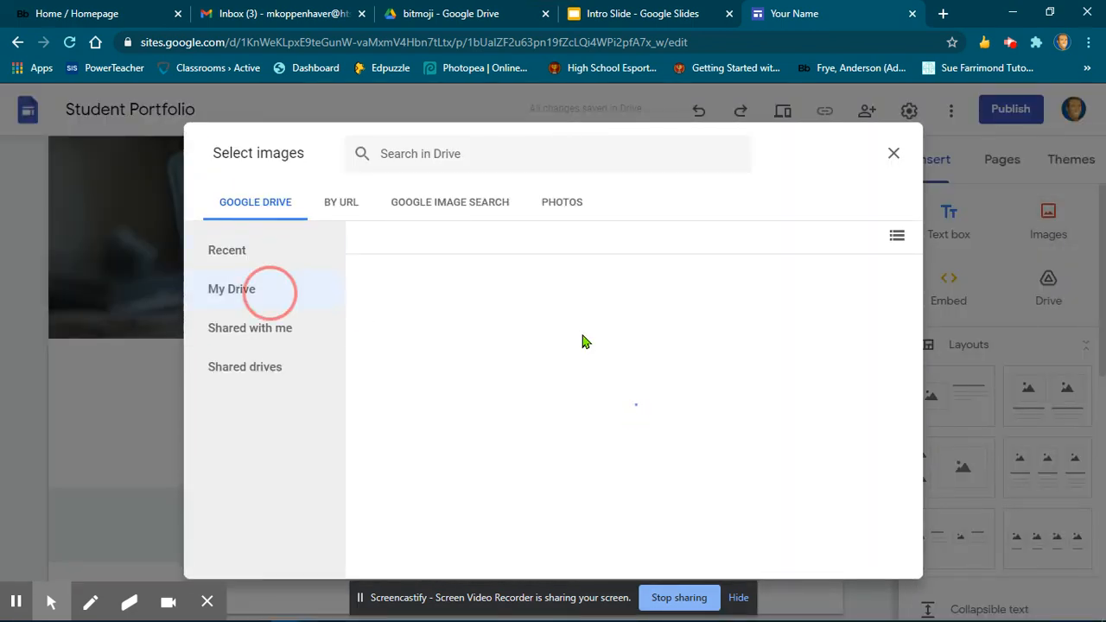
left_click(699, 414)
left_click(699, 415)
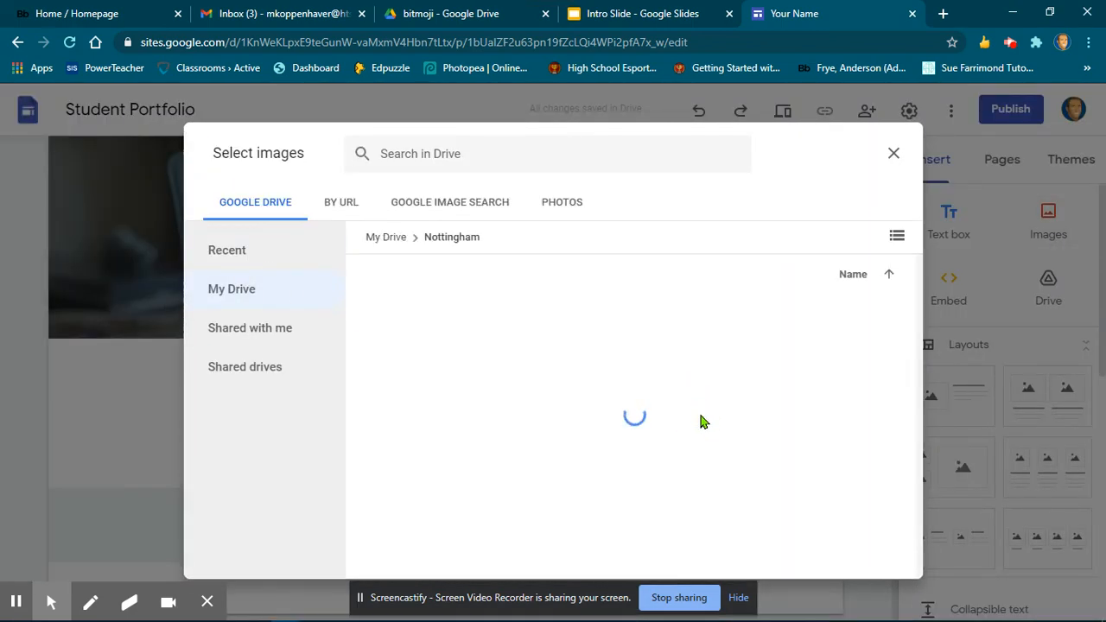
double_click(851, 489)
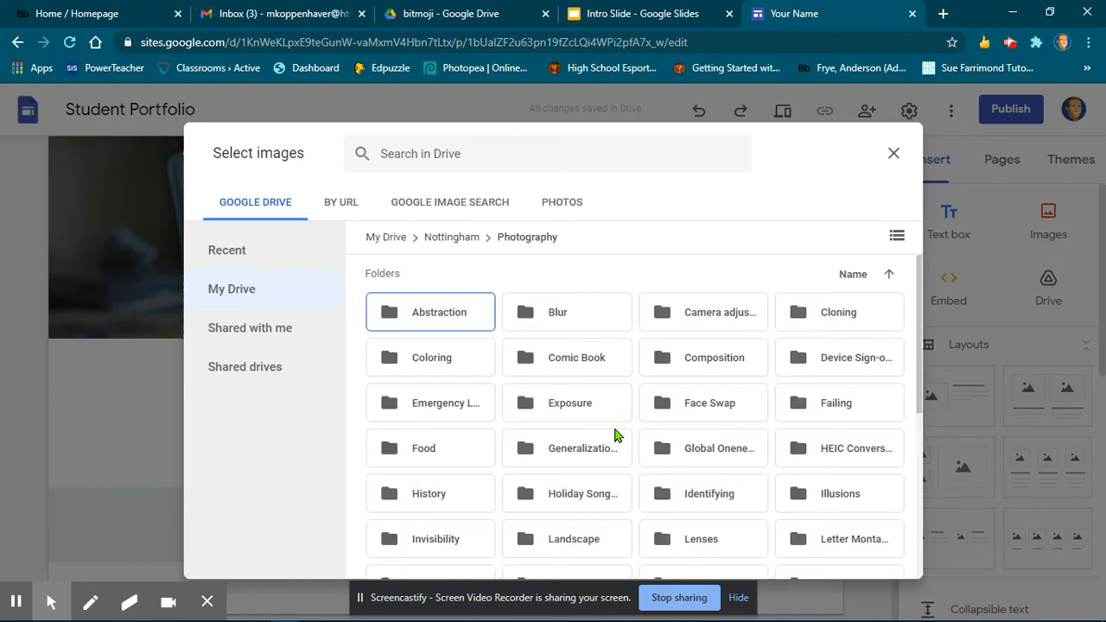
double_click(587, 453)
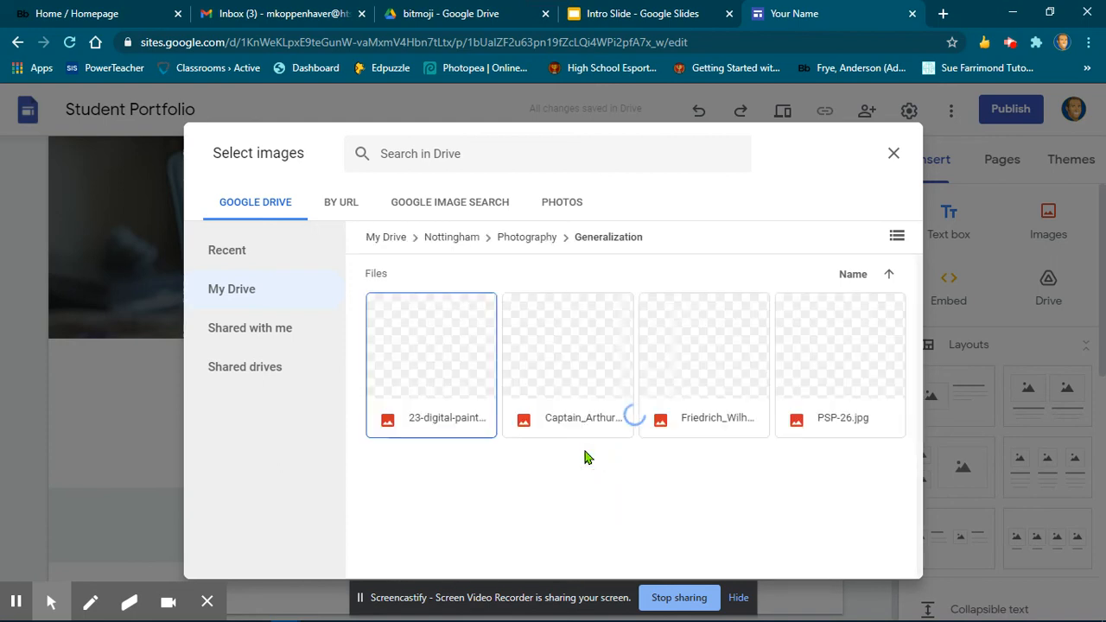
left_click(881, 557)
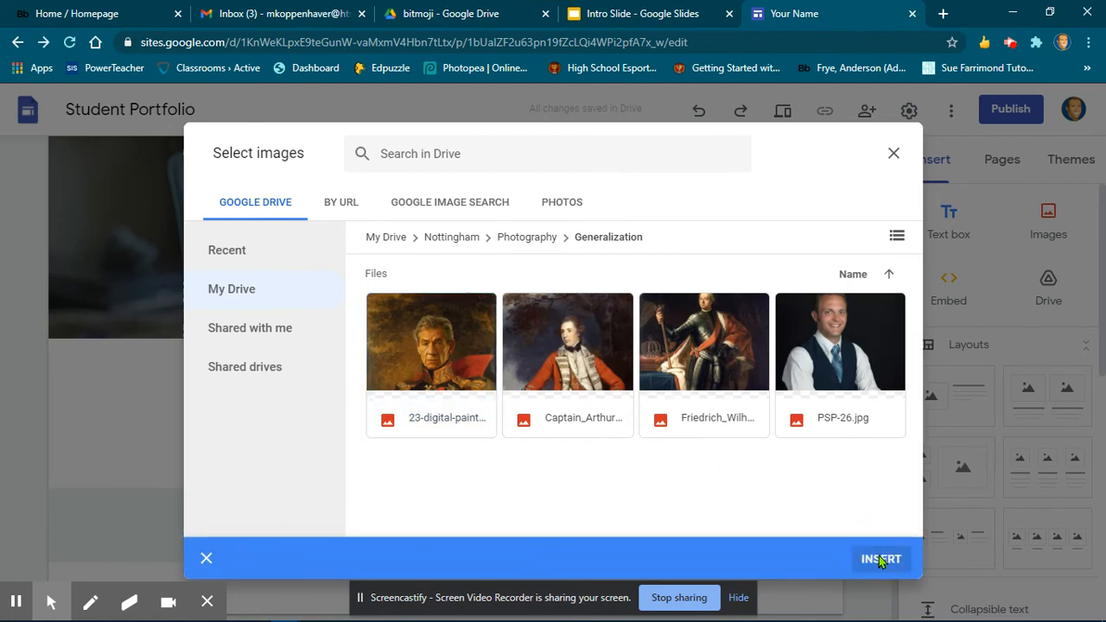
Step: Enlarge the inserted portrait on the Generalization page to span the full content width
left_click_drag(317, 469, 620, 618)
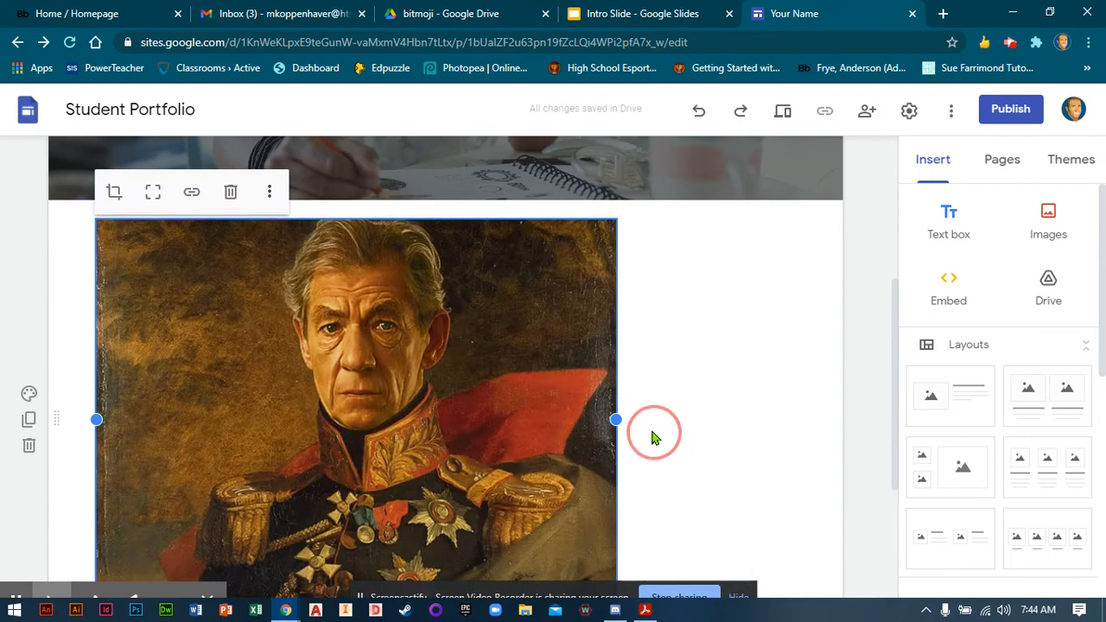
scroll(652, 437, "down", 3)
left_click_drag(613, 350, 923, 510)
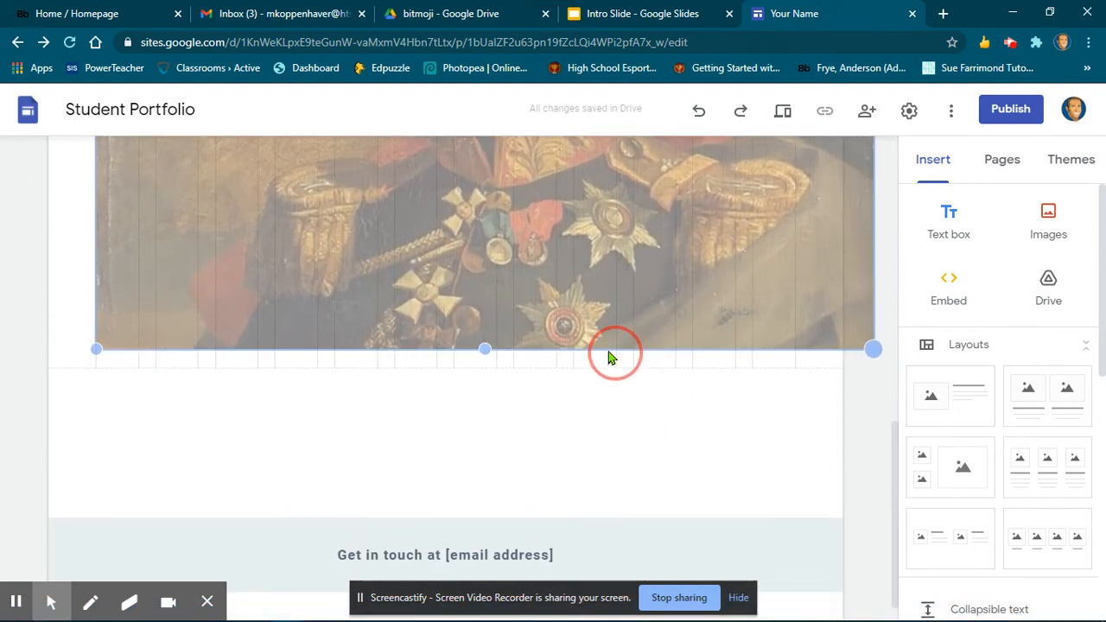
scroll(629, 351, "up", 3)
scroll(647, 369, "up", 4)
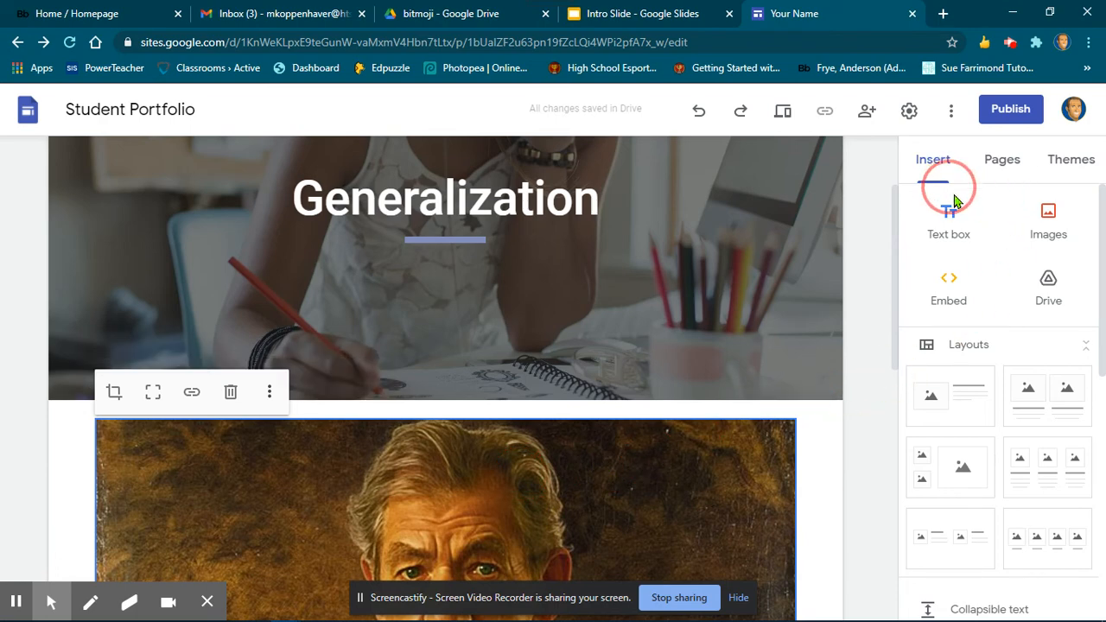
Step: On the Classes page, delete the Math and Art entries from the 20th Grade class list
left_click(997, 172)
left_click(960, 275)
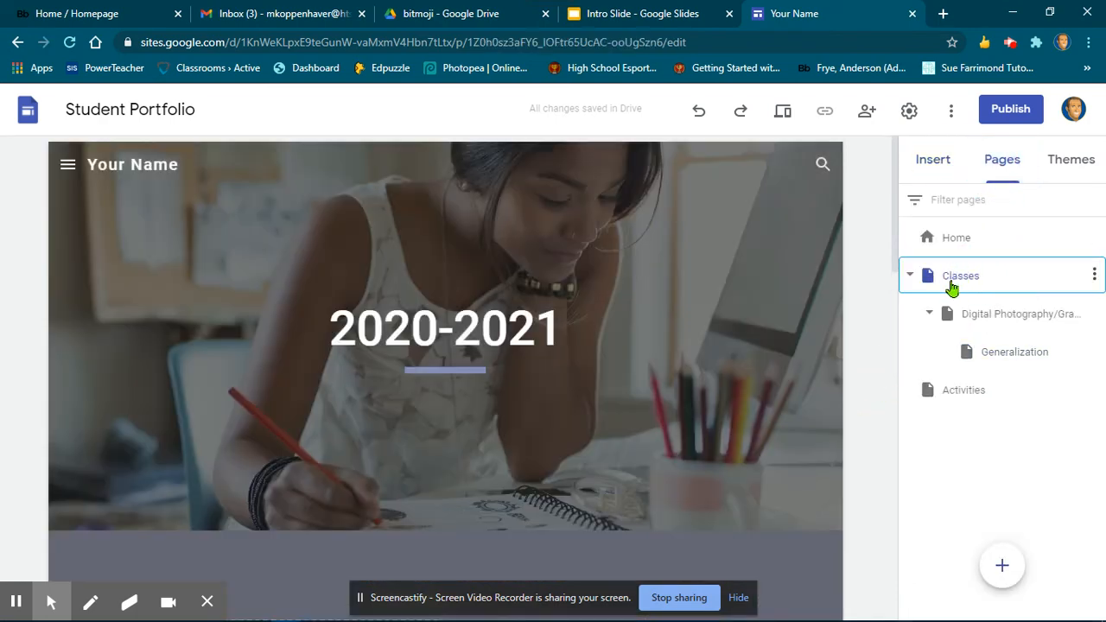
scroll(590, 377, "down", 2)
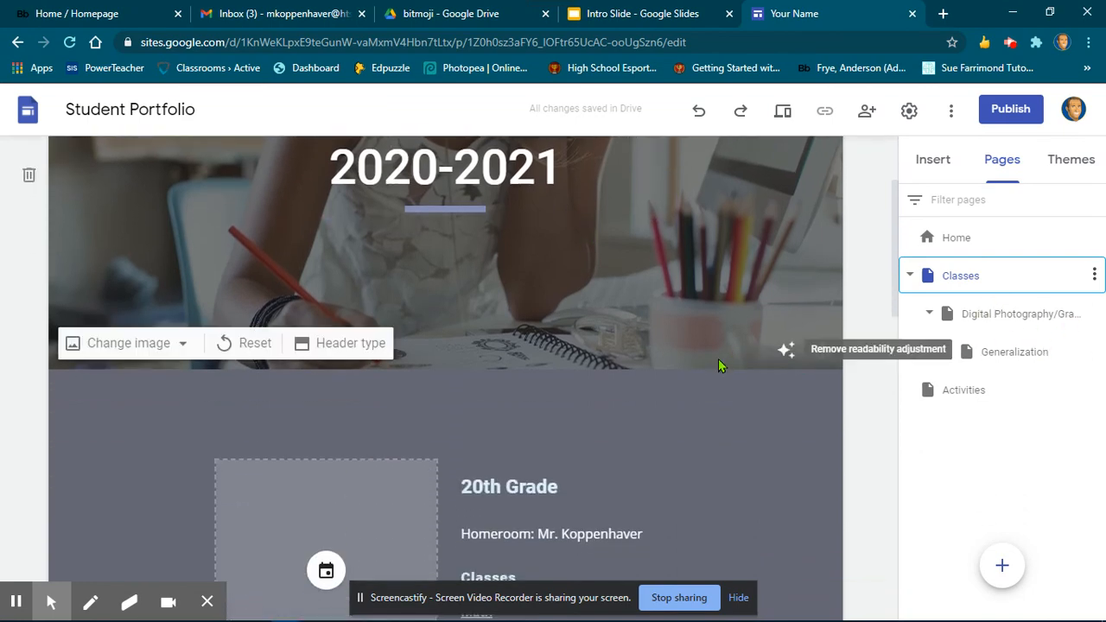
scroll(673, 367, "down", 3)
left_click(473, 398)
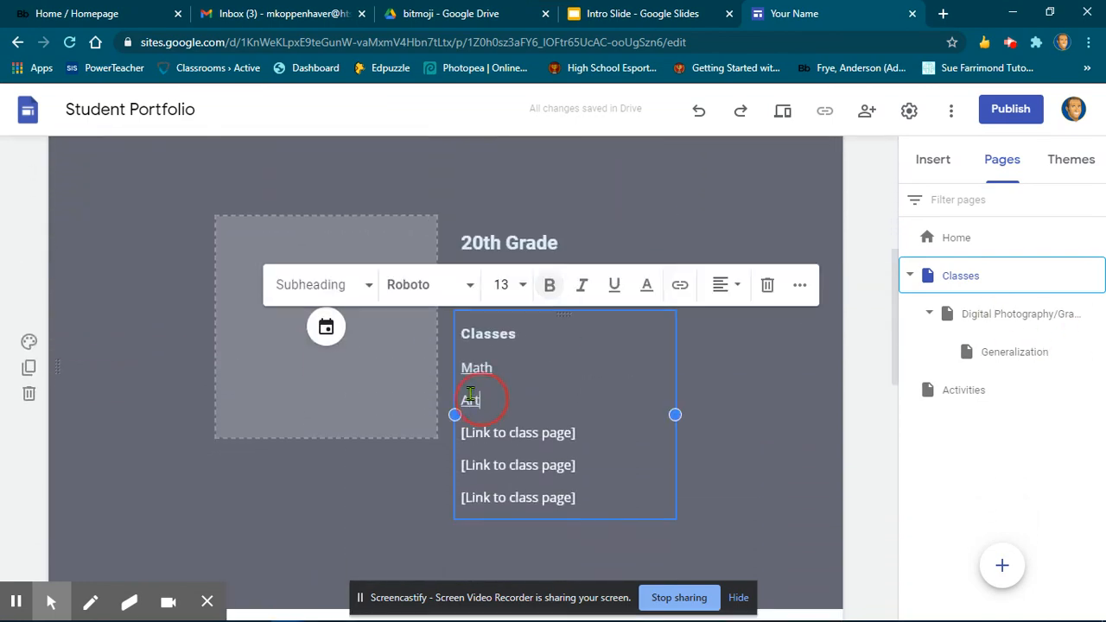
left_click_drag(473, 399, 458, 358)
key("BackSpace")
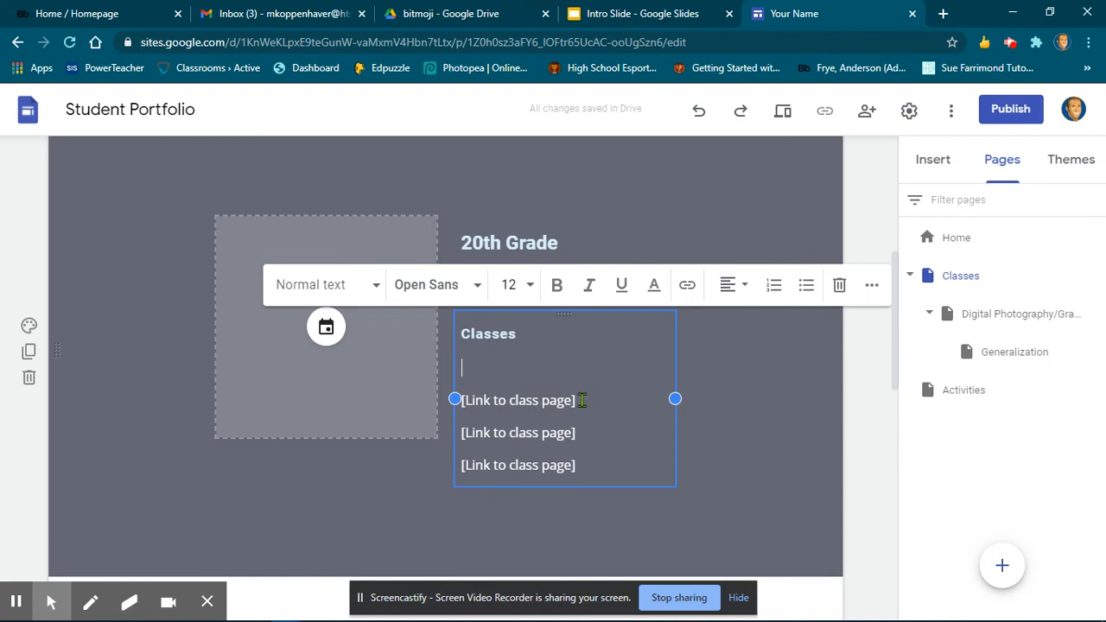
Step: Replace the first "[Link to class page]" placeholder in the class list with "Digital Photography"
left_click_drag(583, 400, 454, 397)
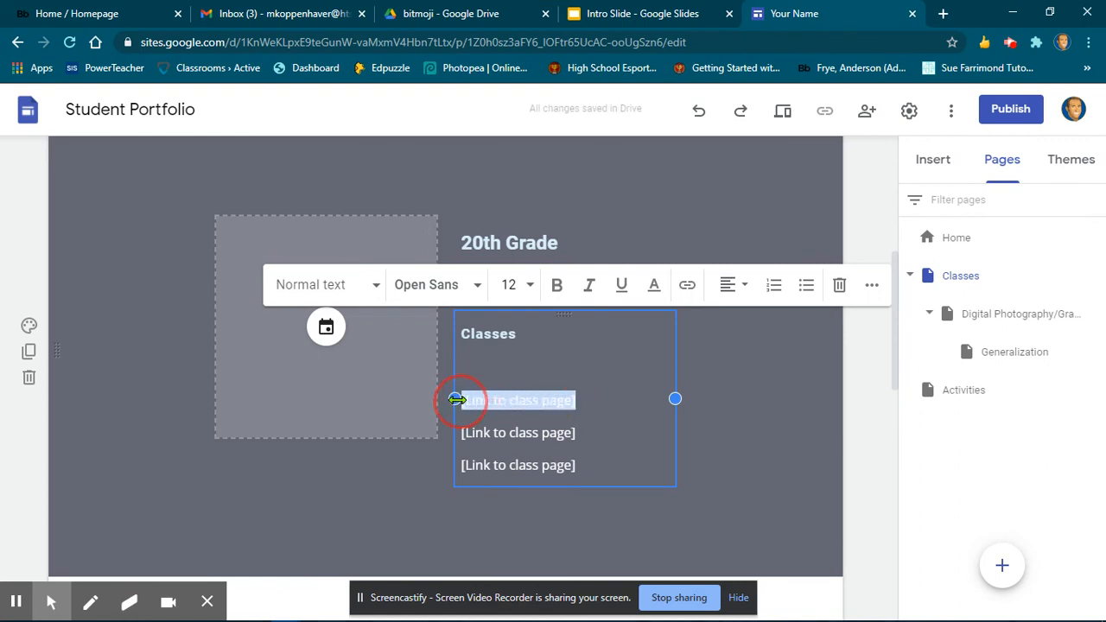
type("Digit")
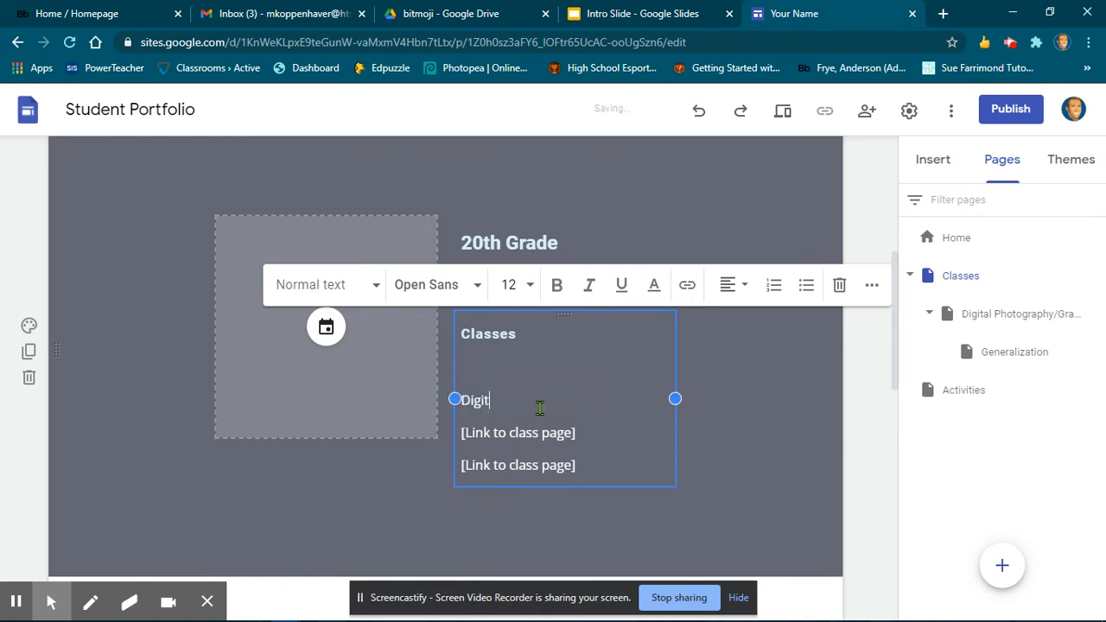
type("al Photography")
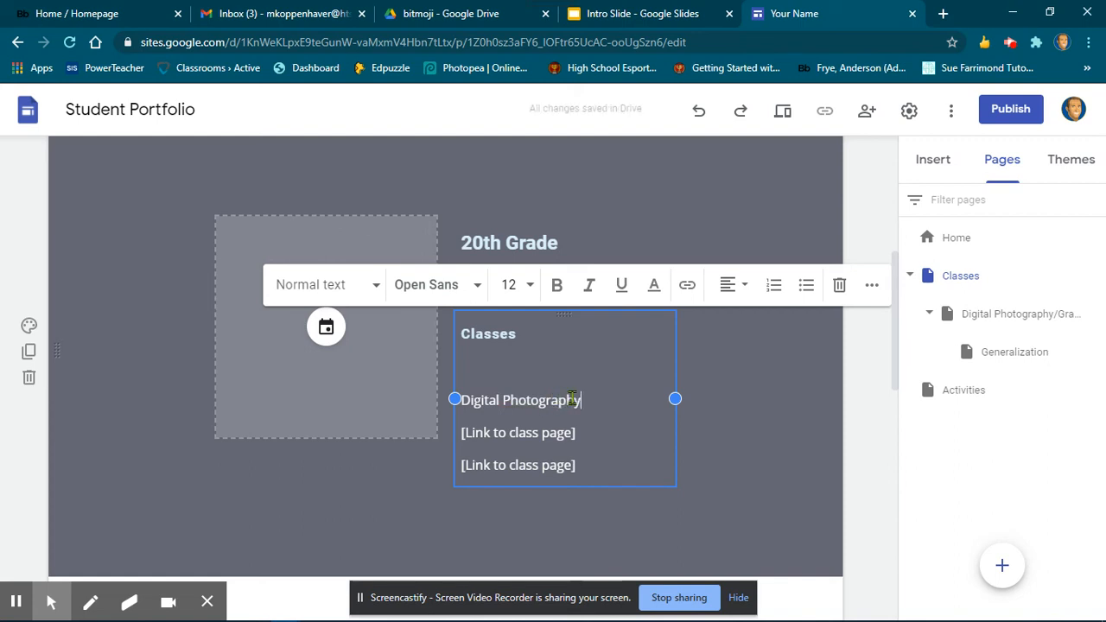
Step: Link the "Digital Photography" text in the class list to the site's Digital Photography/Graphic Arts page
left_click_drag(581, 400, 451, 400)
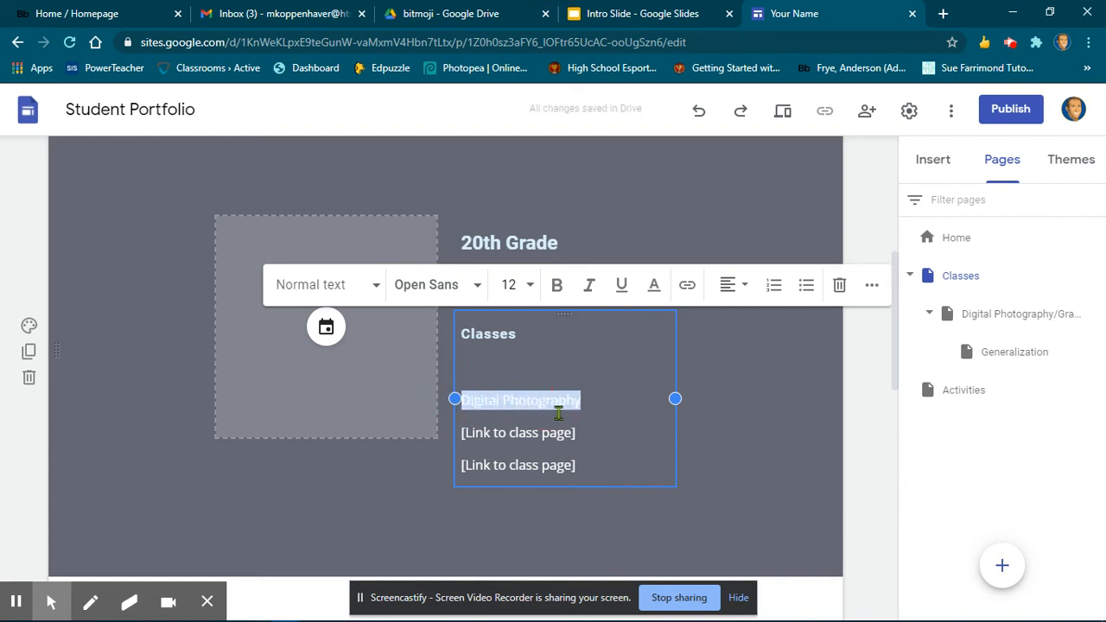
left_click(687, 292)
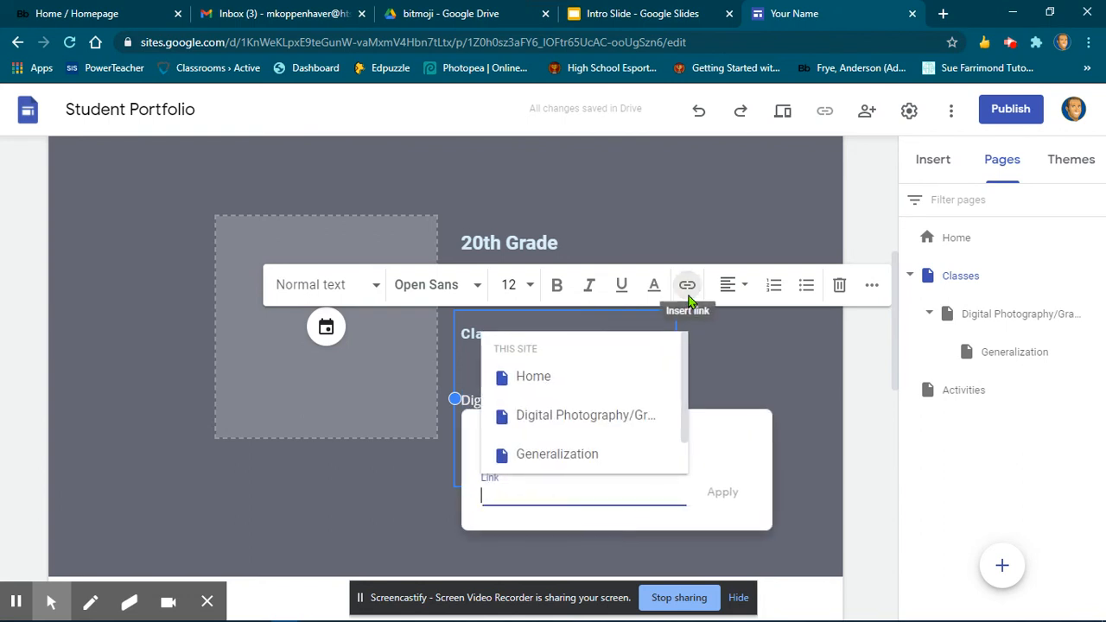
left_click(570, 417)
left_click(720, 494)
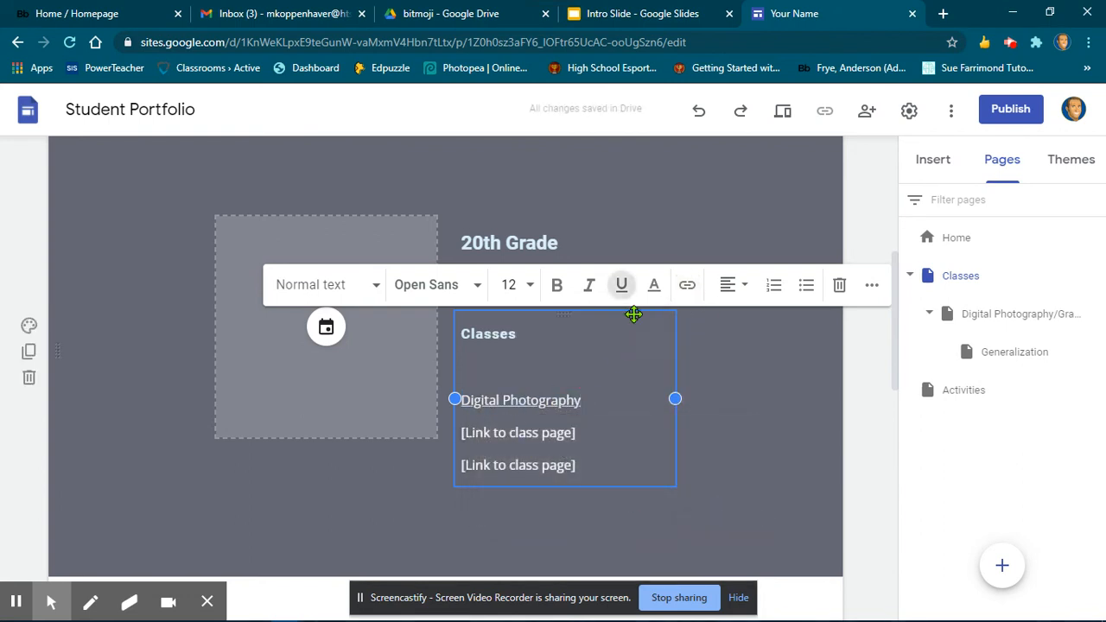
Step: Preview the site, follow the Digital Photography link, visit the Home page, and return to editing
left_click(782, 116)
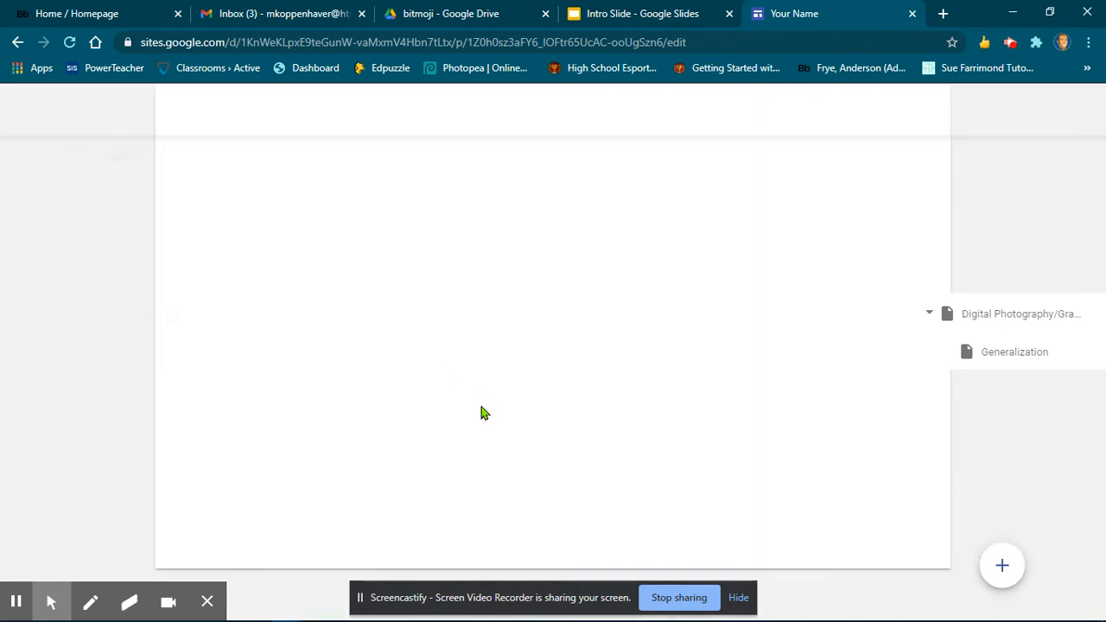
scroll(605, 389, "down", 3)
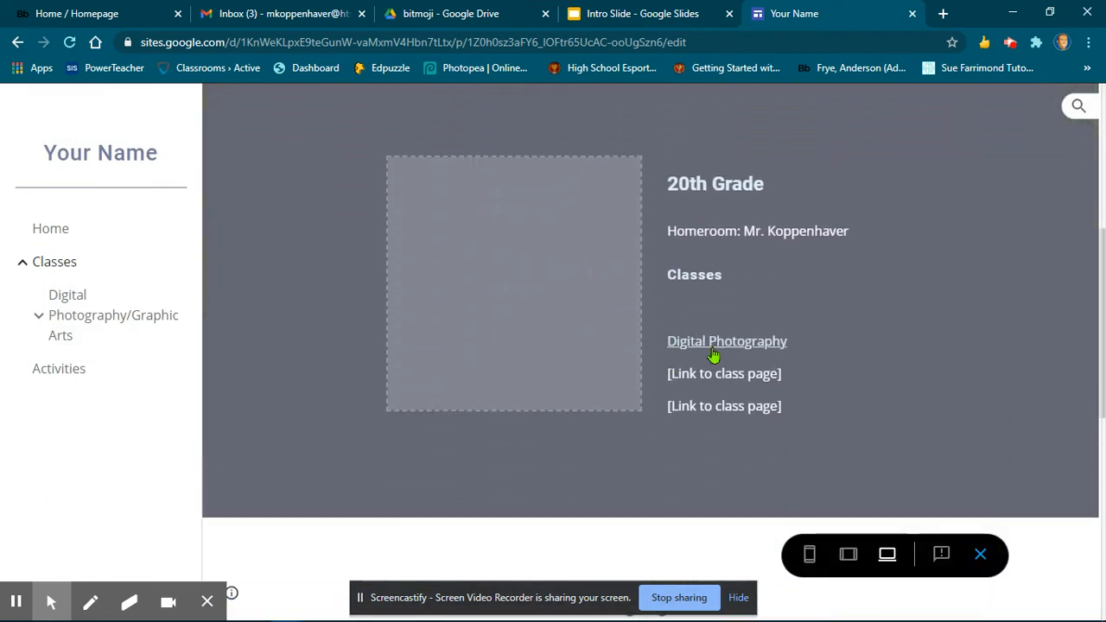
left_click(713, 354)
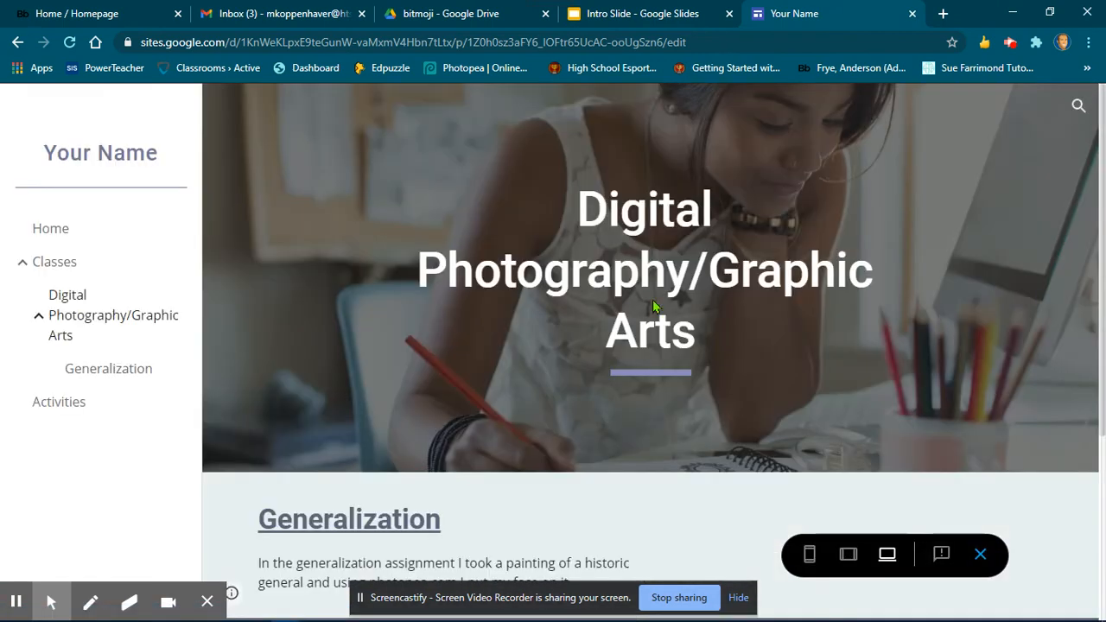
left_click(49, 229)
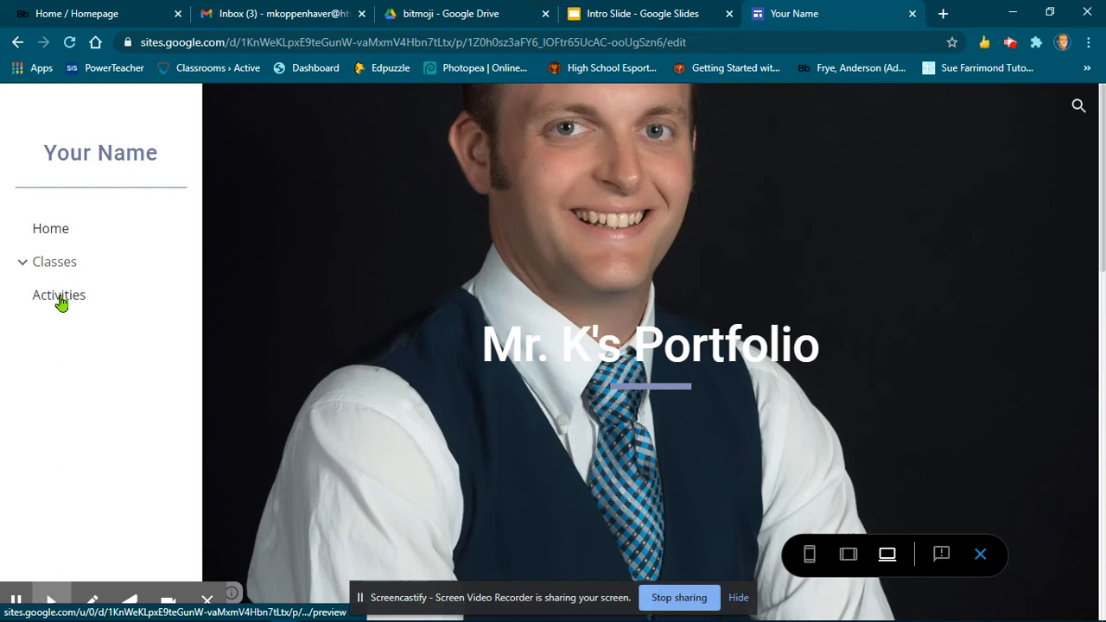
left_click(981, 555)
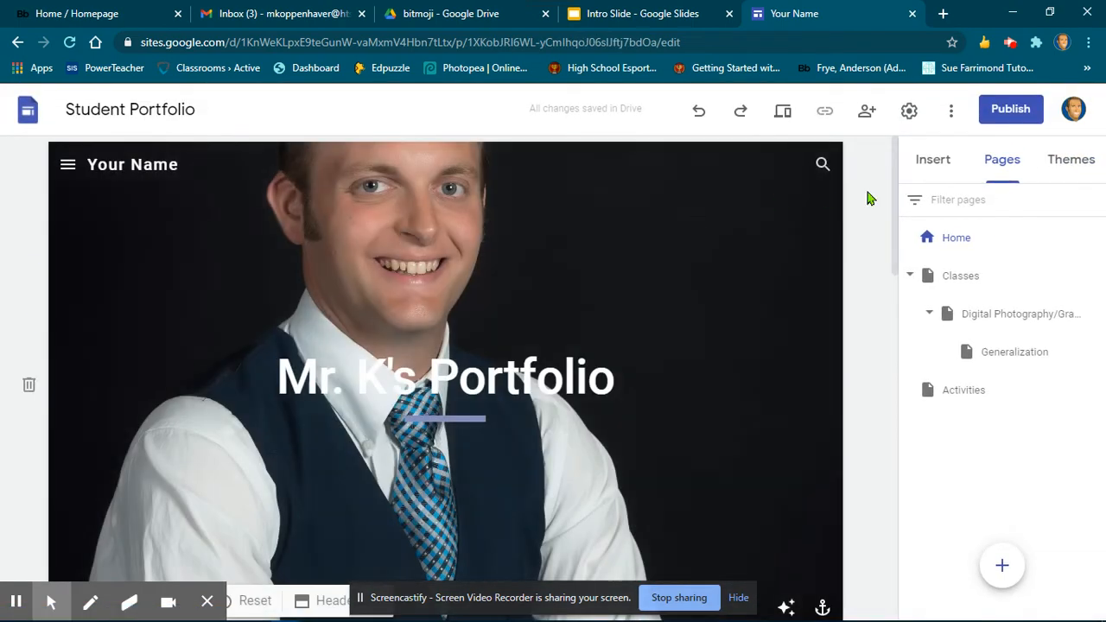
Step: Review the content of the Activities page and the Generalization and Post Card sections of the Digital Photography/Graphic Arts page
left_click(959, 394)
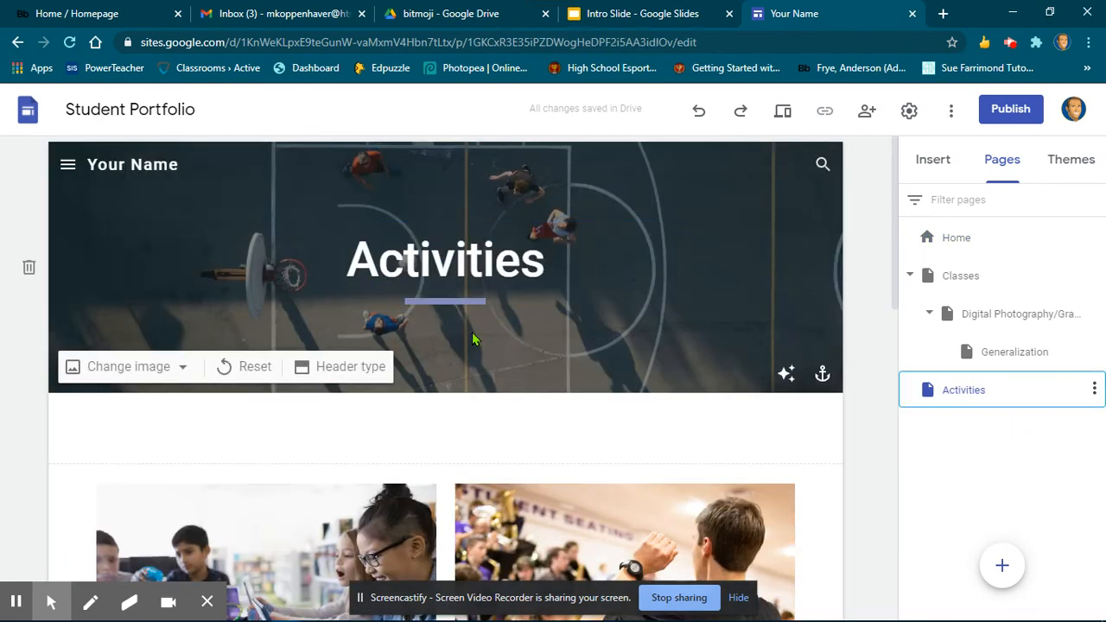
scroll(420, 316, "down", 5)
scroll(587, 327, "up", 5)
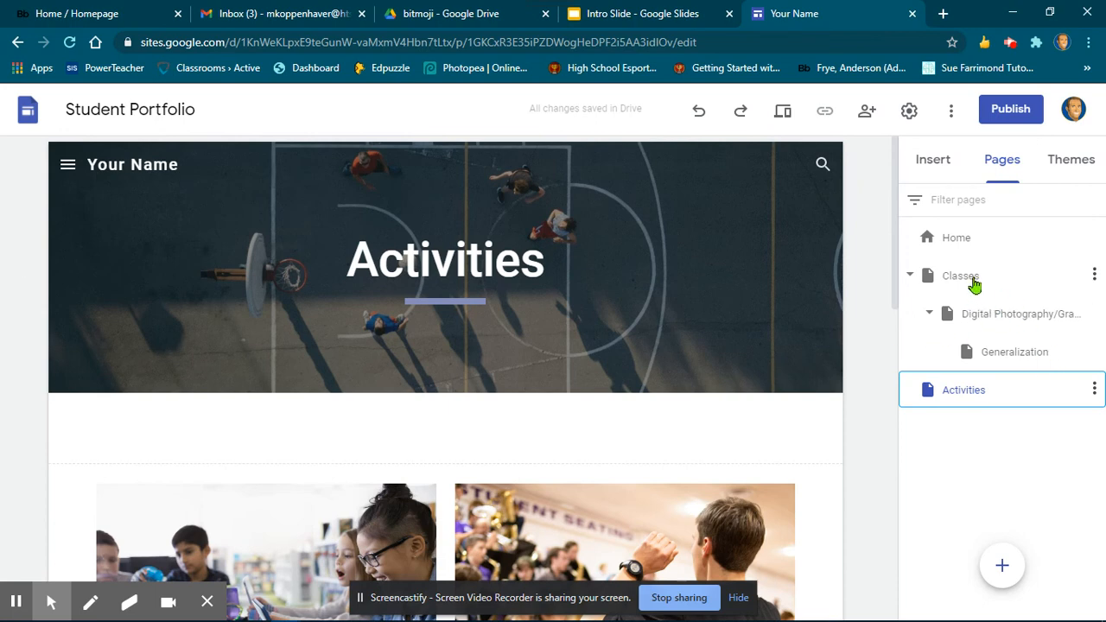
left_click(993, 316)
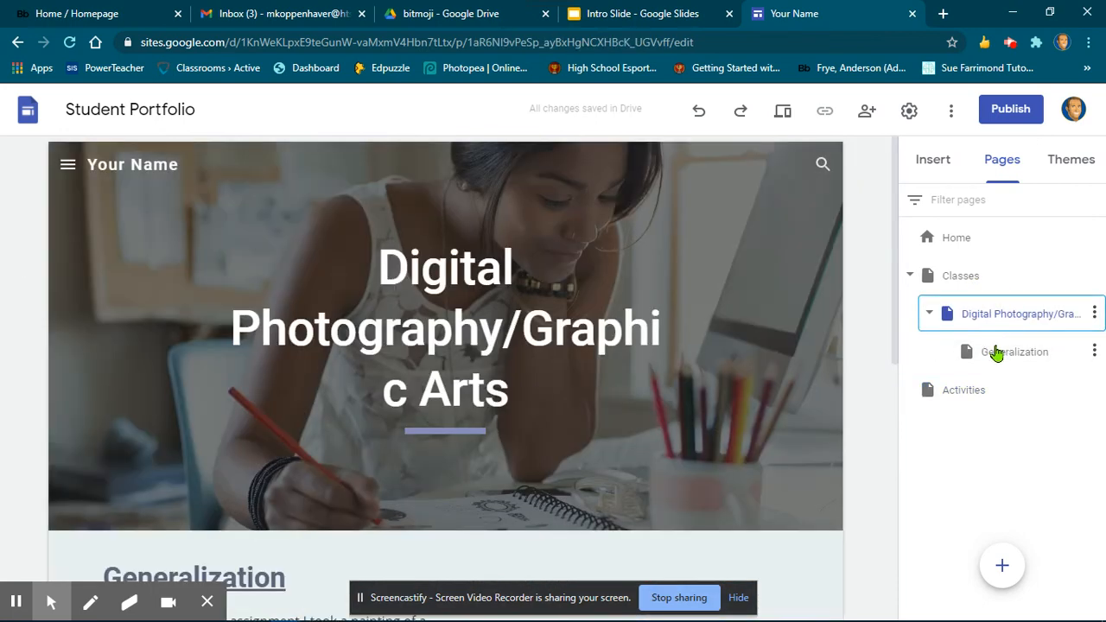
scroll(202, 288, "down", 6)
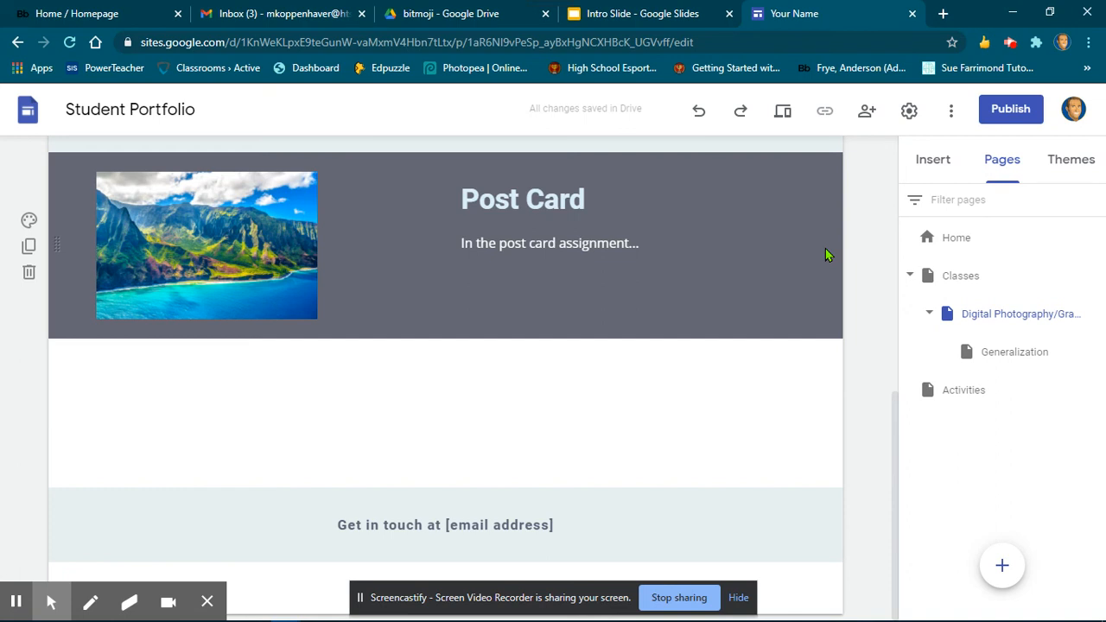
scroll(851, 294, "up", 1)
scroll(847, 301, "up", 3)
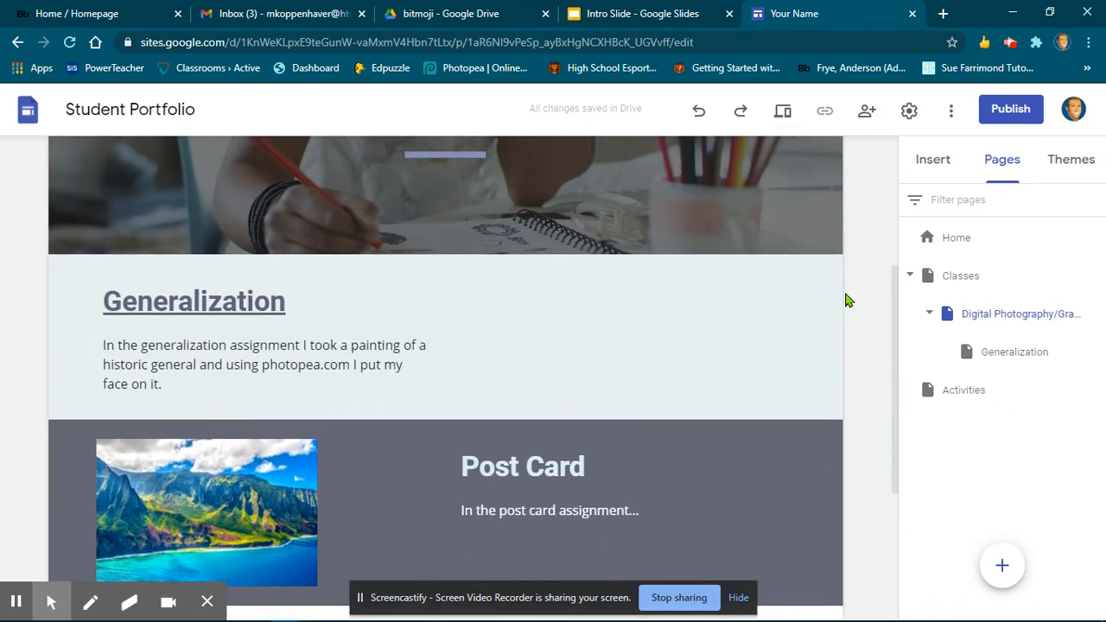
scroll(847, 298, "up", 2)
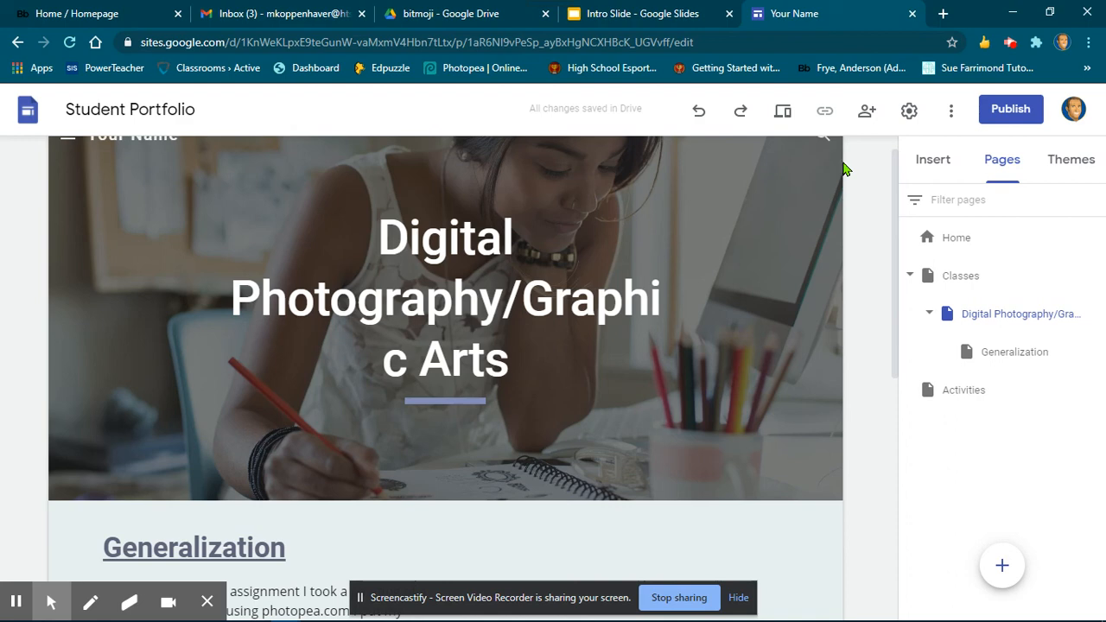
scroll(677, 401, "down", 1)
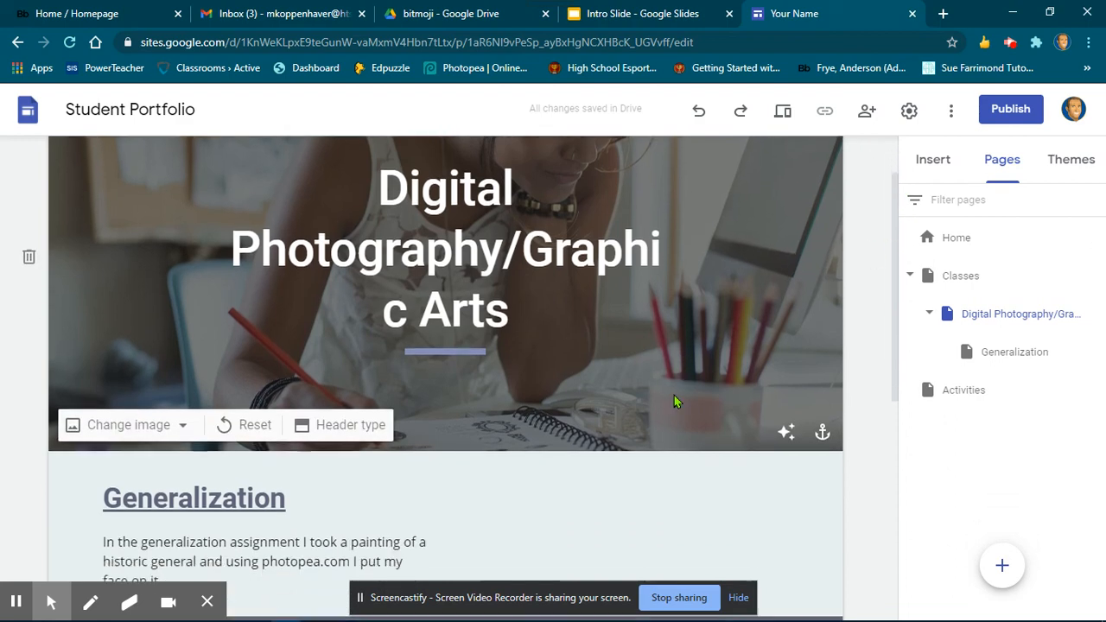
scroll(565, 355, "down", 4)
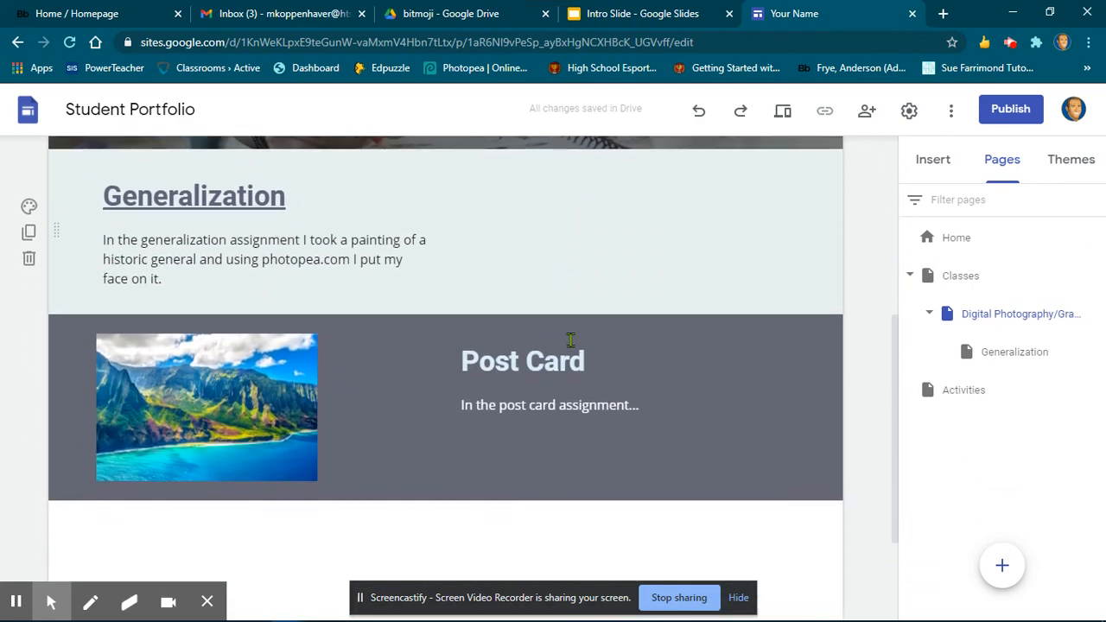
scroll(575, 340, "up", 5)
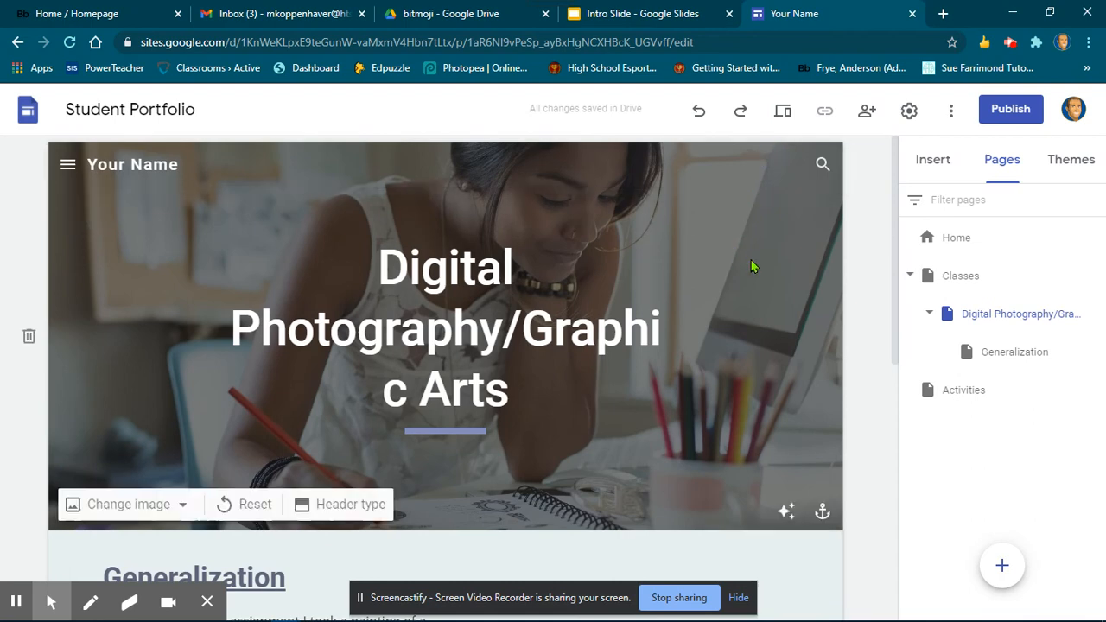
Step: Open the site's sharing settings, begin entering a recipient's e-mail address, and close them without sharing
left_click(867, 117)
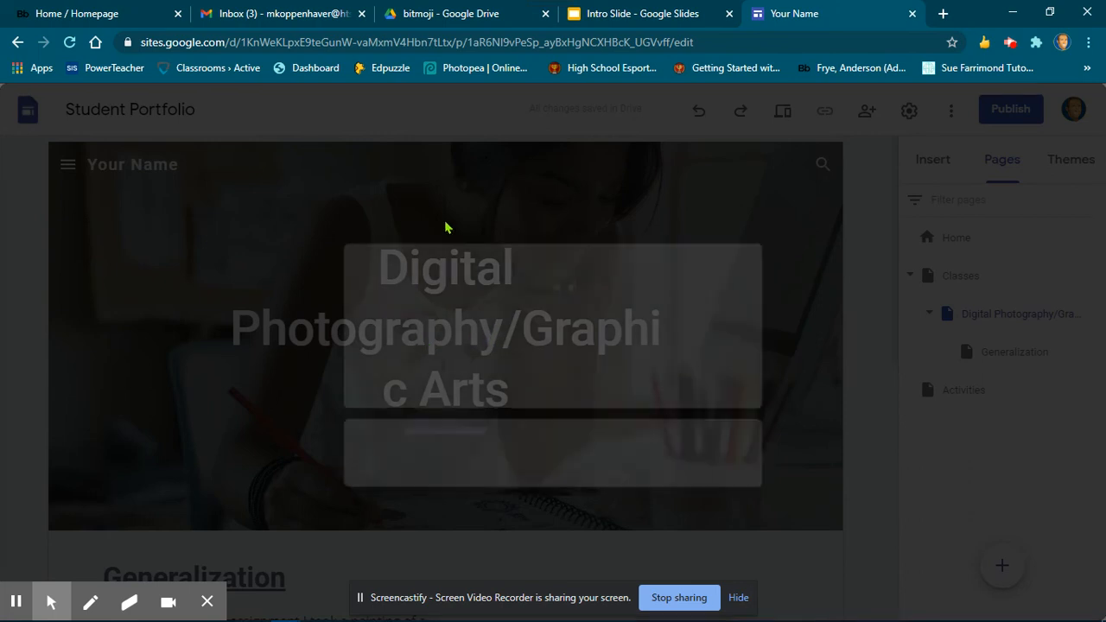
left_click(402, 294)
key("ctrl+v")
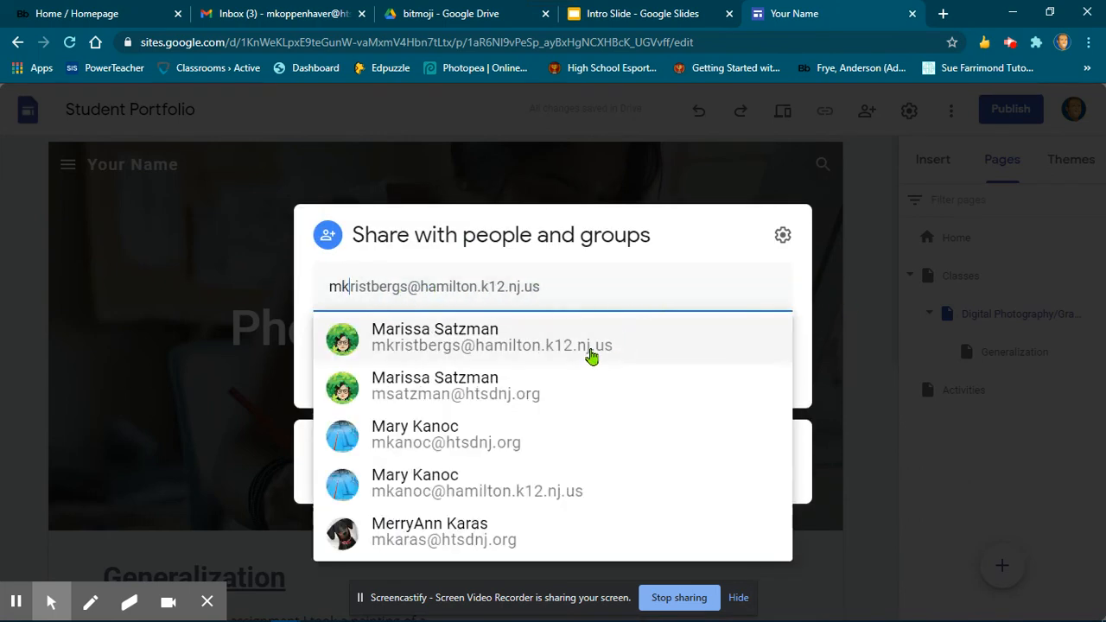
left_click(870, 301)
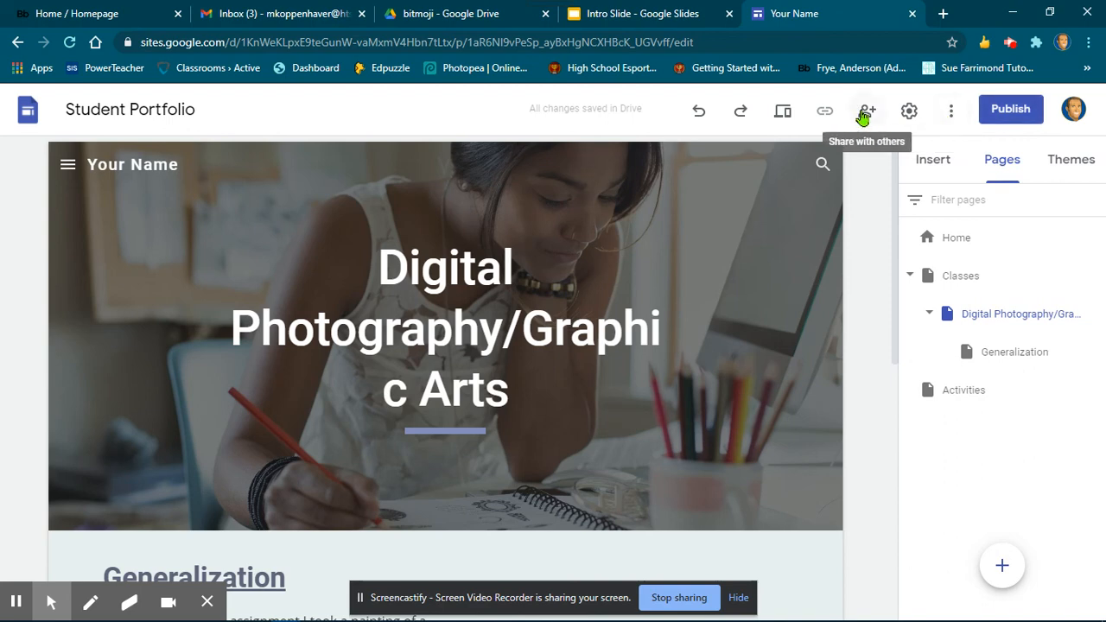
Step: Review the Home page from its header image through the About Me section to the Achievements, Strengths and Goals headings
left_click(950, 251)
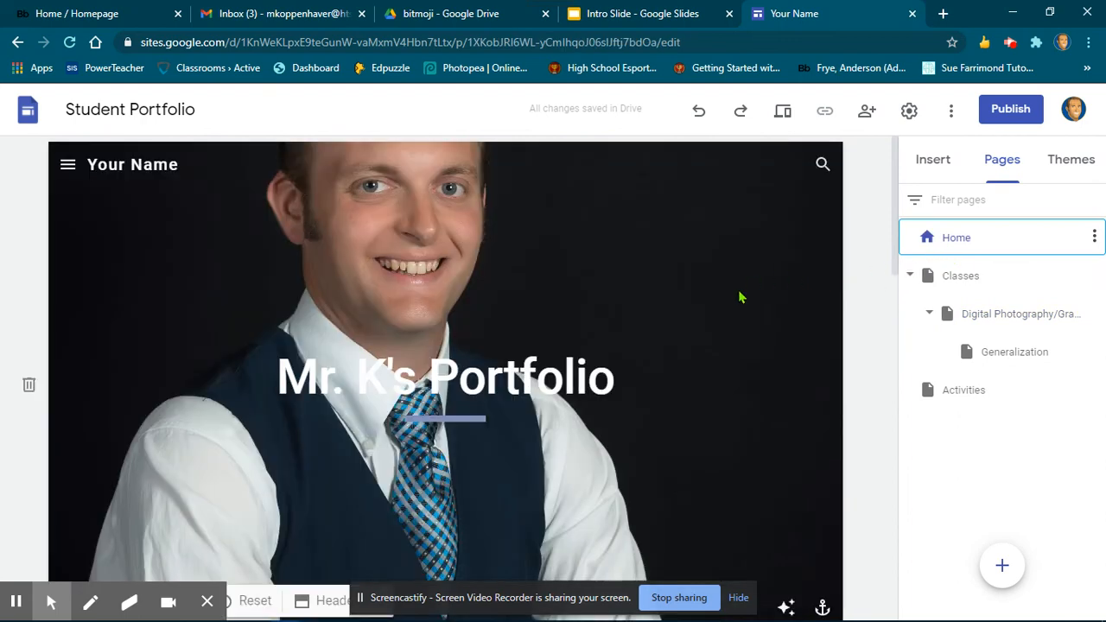
scroll(739, 298, "down", 5)
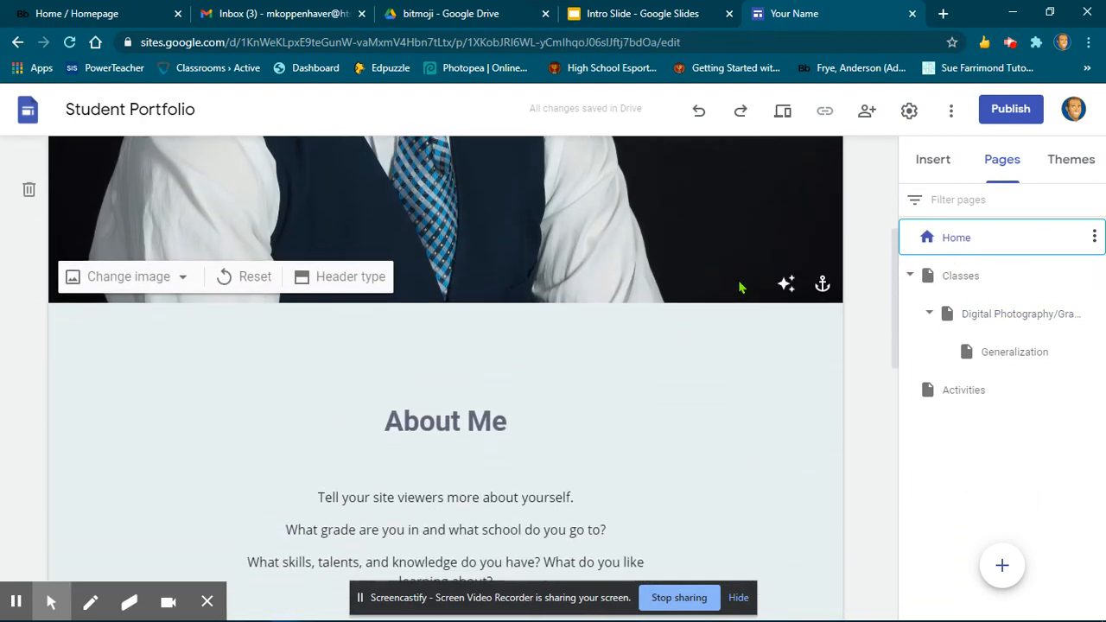
scroll(747, 289, "down", 1)
scroll(747, 289, "down", 2)
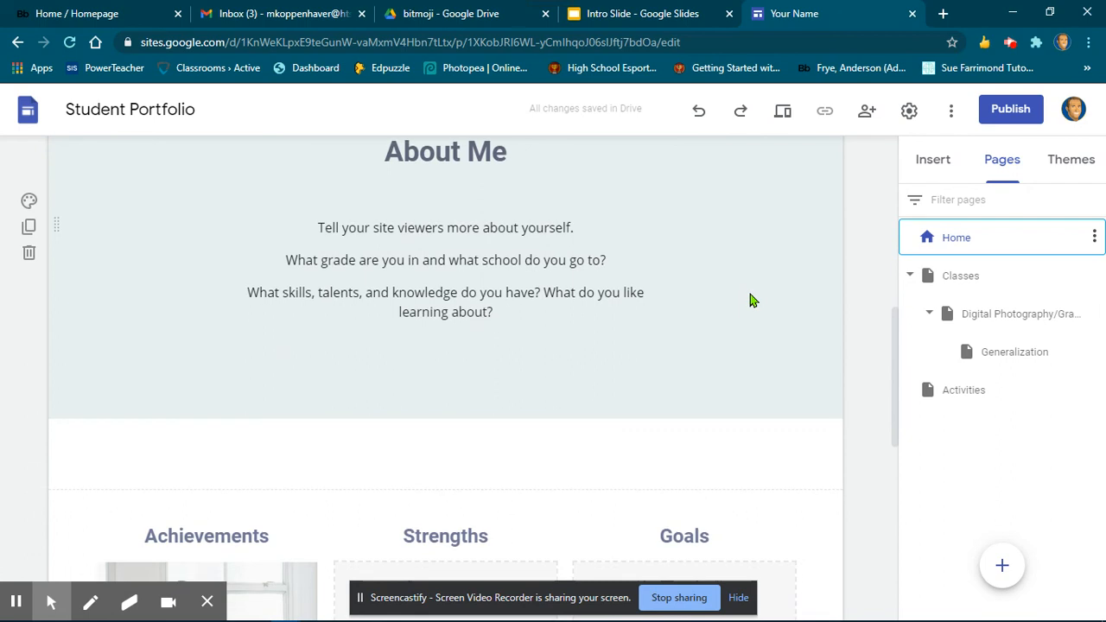
scroll(749, 292, "up", 2)
scroll(747, 289, "up", 5)
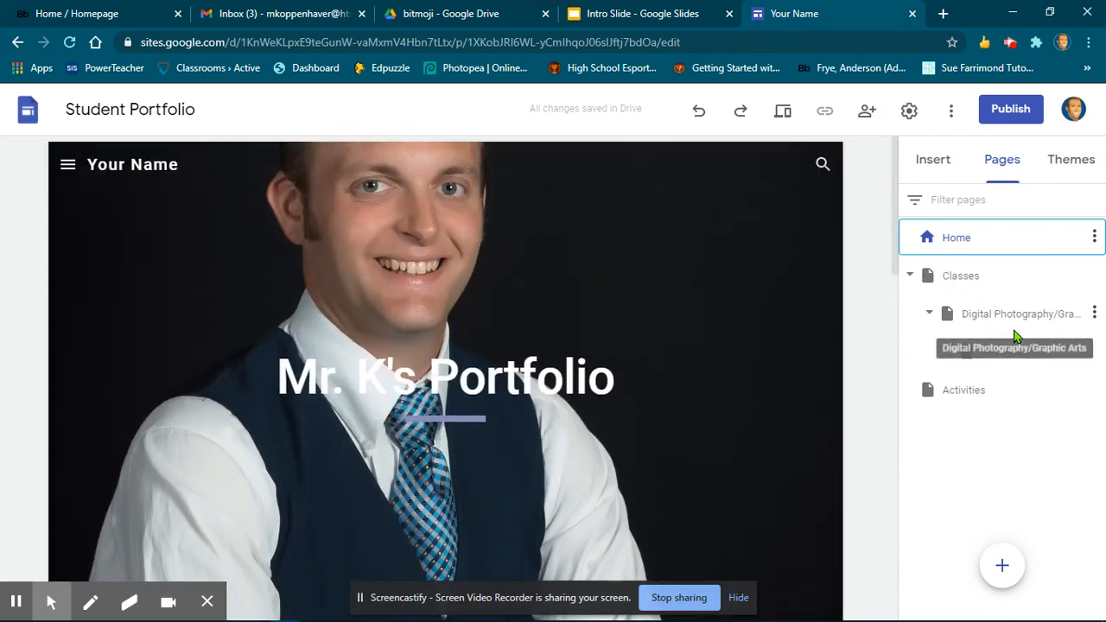
mouse_move(756, 447)
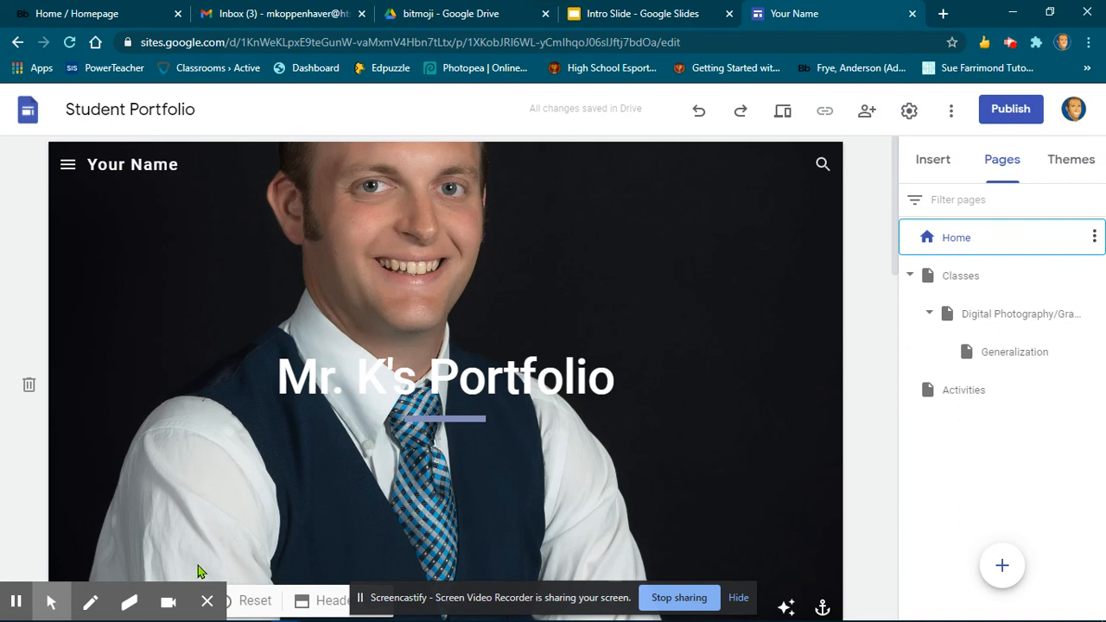
mouse_move(17, 600)
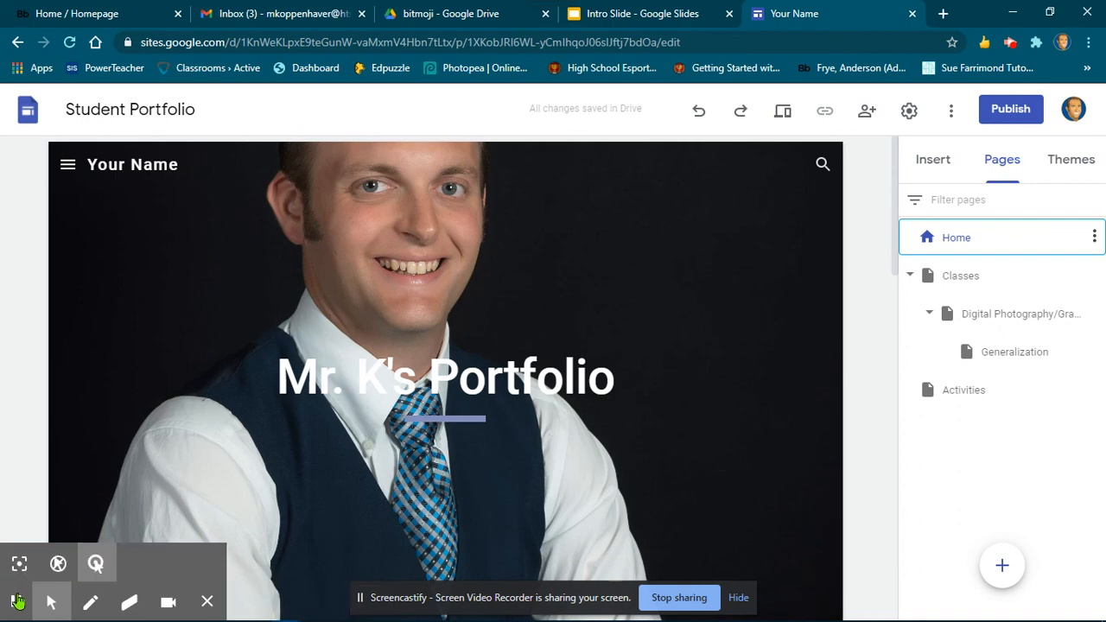